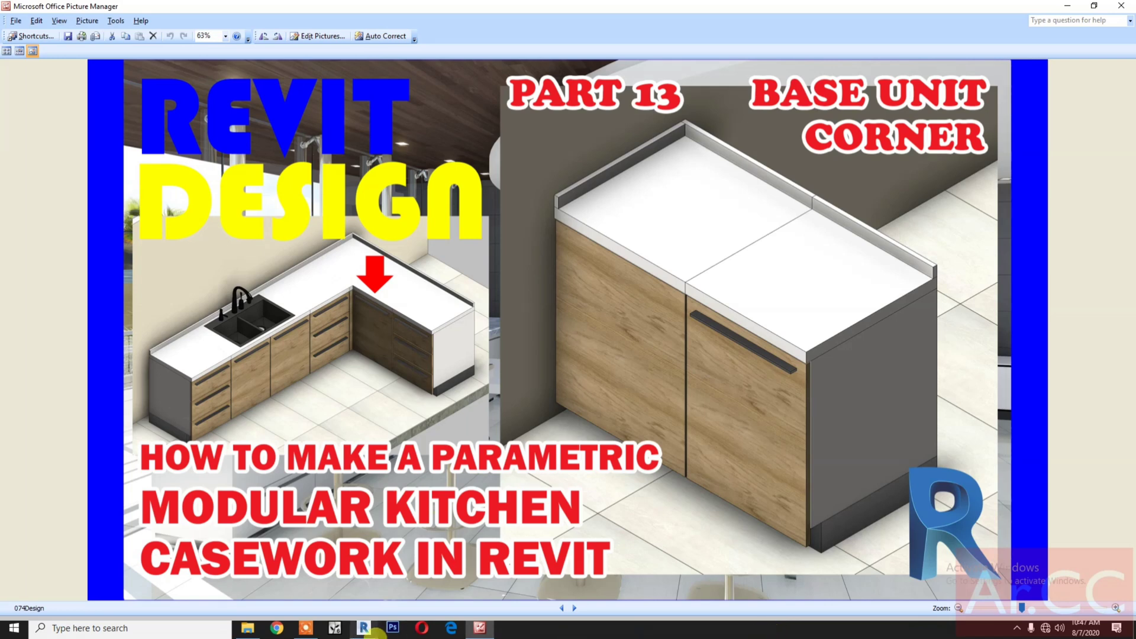
- Bring the Youtube Casework folder window back in front of Picture Manager
left_click(248, 628)
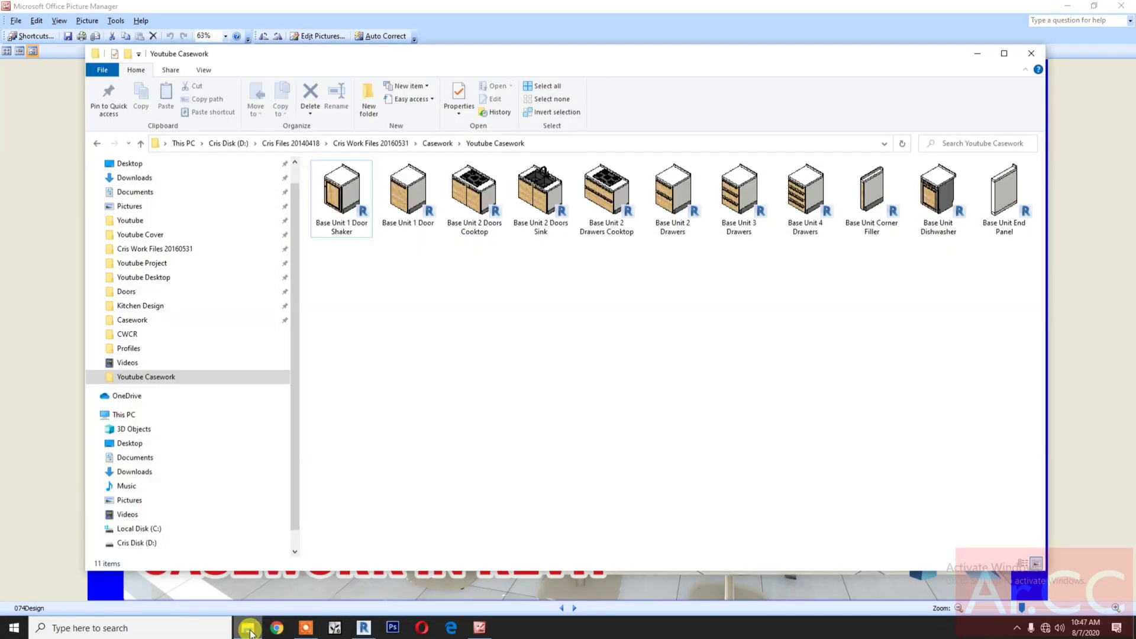
- Duplicate the Base Unit 1 Door family file and rename the copy to Base Unit Corner
left_click(406, 224)
right_click(406, 224)
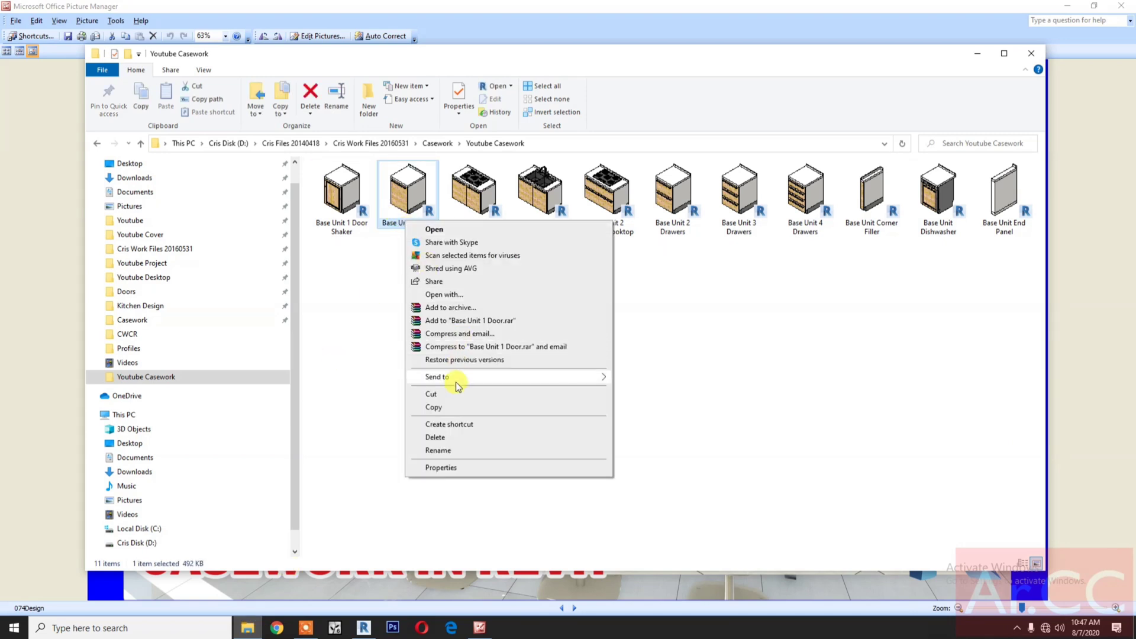
left_click(453, 406)
right_click(434, 322)
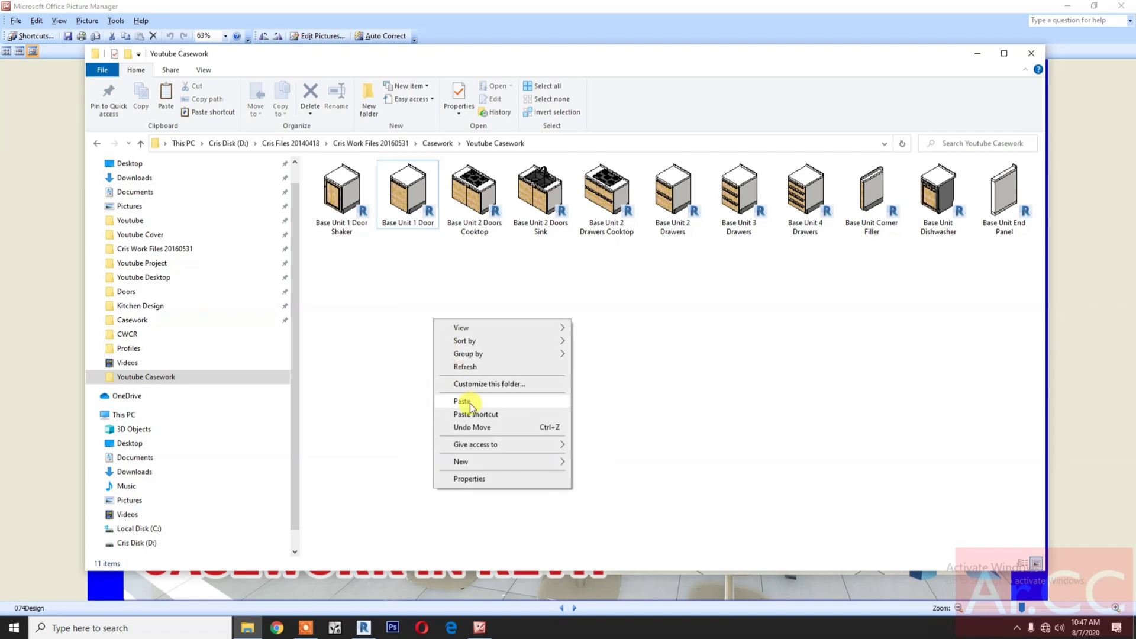
left_click(467, 402)
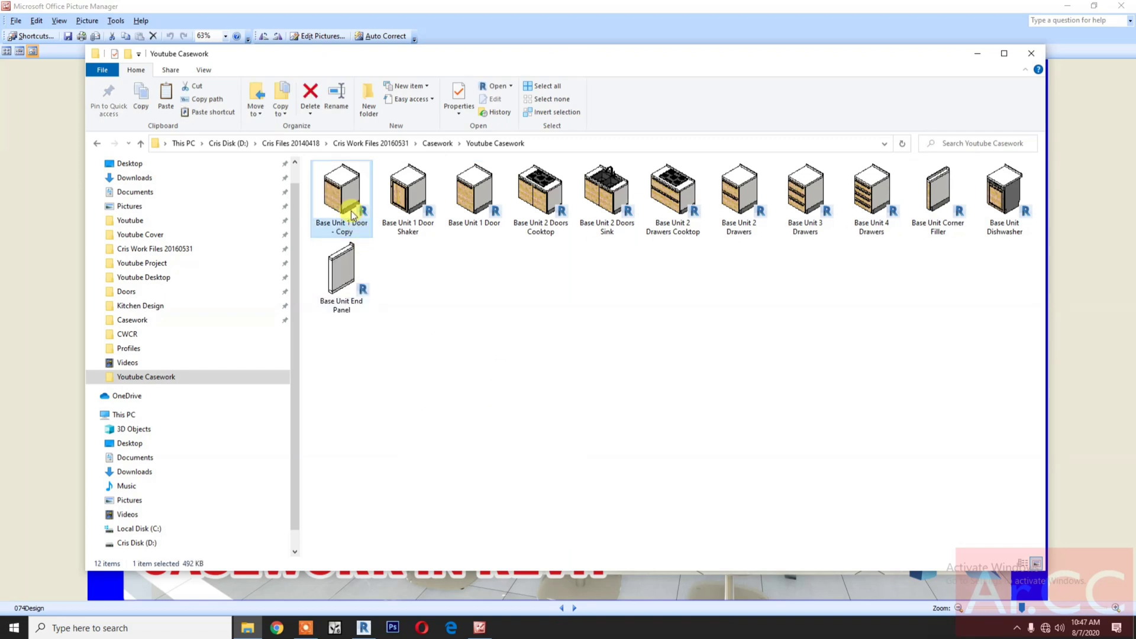
left_click(354, 230)
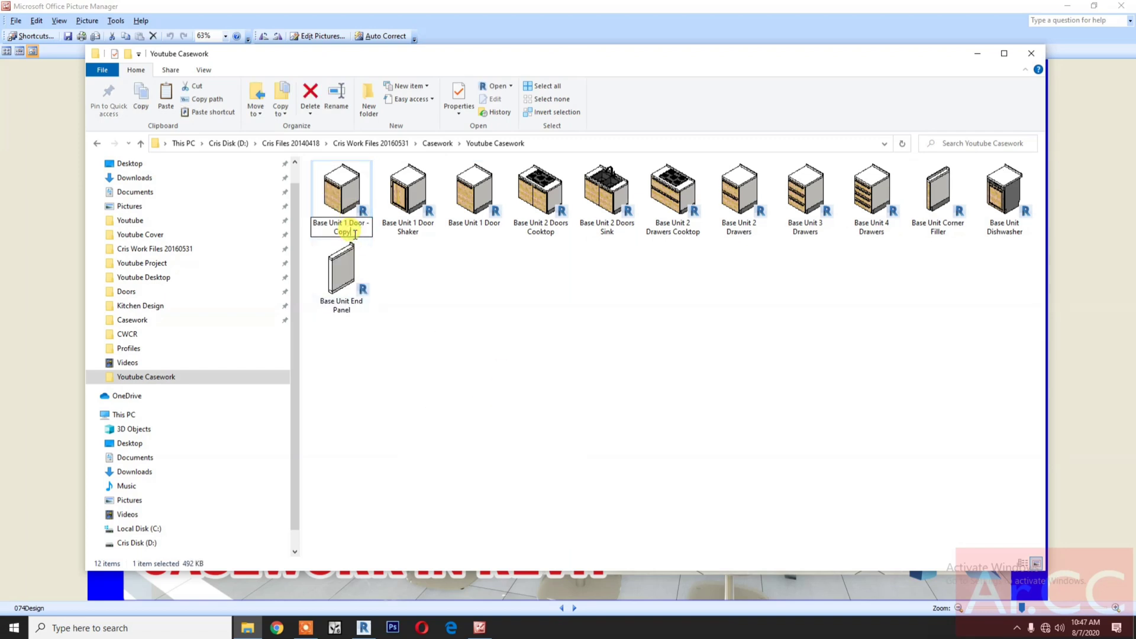
key("BackSpace")
key("BackSpace")
key("BackSpace")
key("BackSpace")
key("BackSpace")
key("BackSpace")
key("BackSpace")
key("BackSpace")
key("BackSpace")
key("BackSpace")
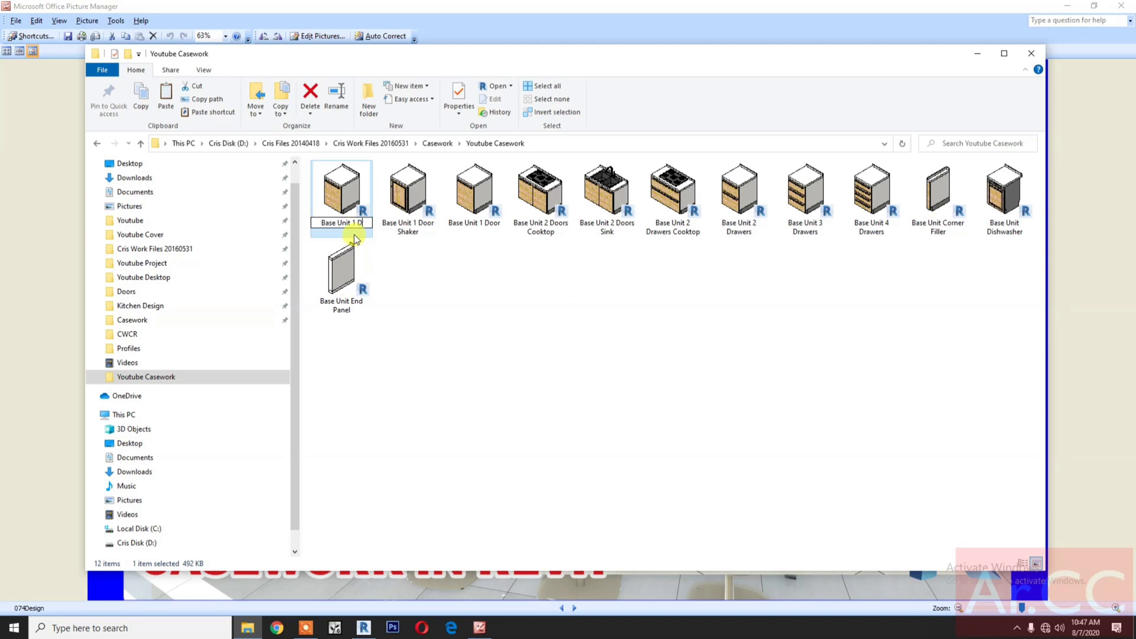
key("BackSpace")
key("BackSpace")
type("Corner")
left_click(528, 335)
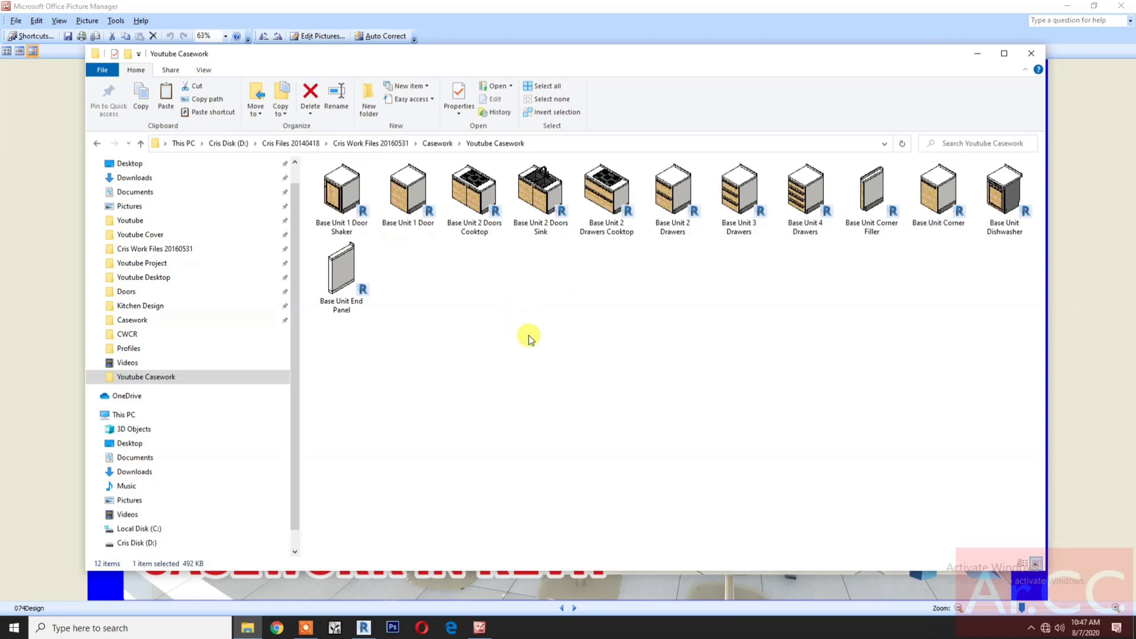
- Open Base Unit Corner in Revit at its Ref. Level floor plan, then return to the casework folder
double_click(947, 228)
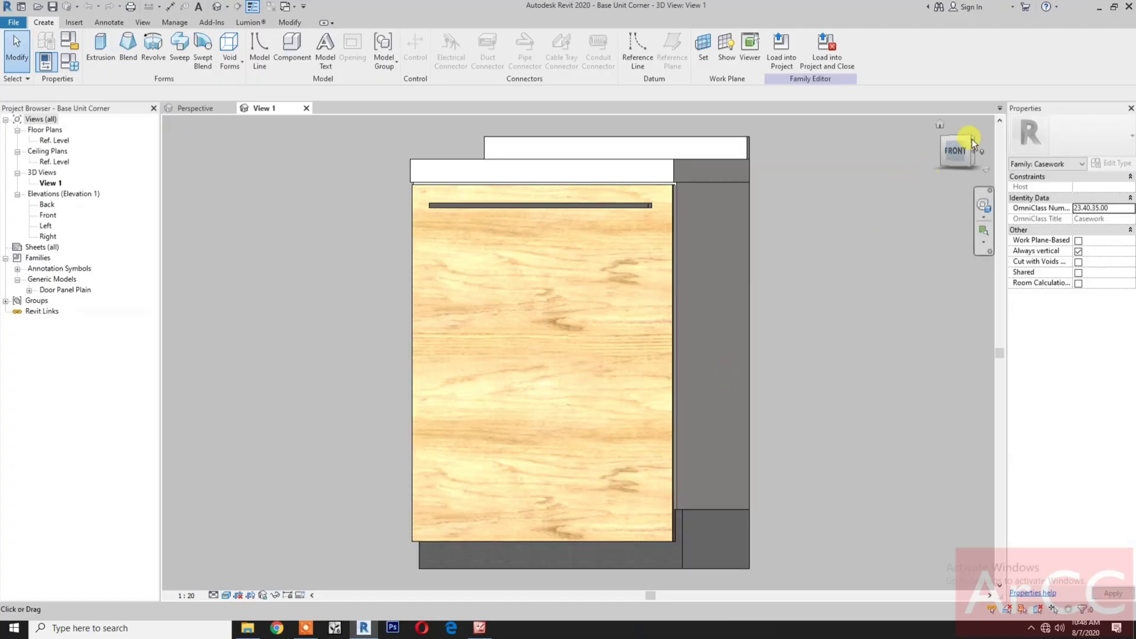
left_click(970, 137)
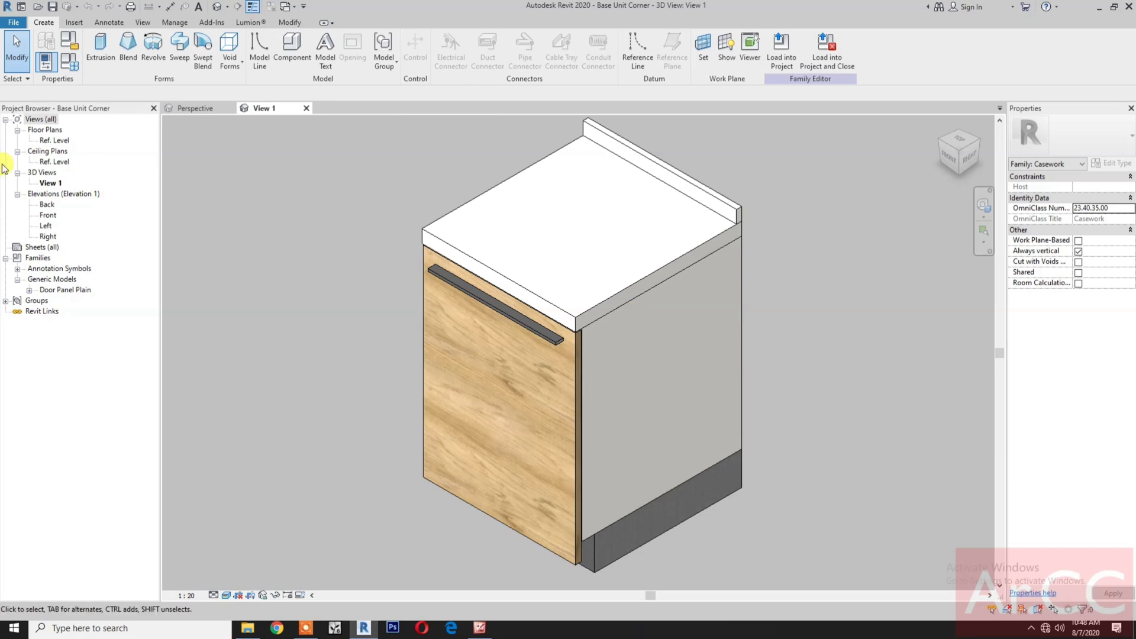
double_click(56, 142)
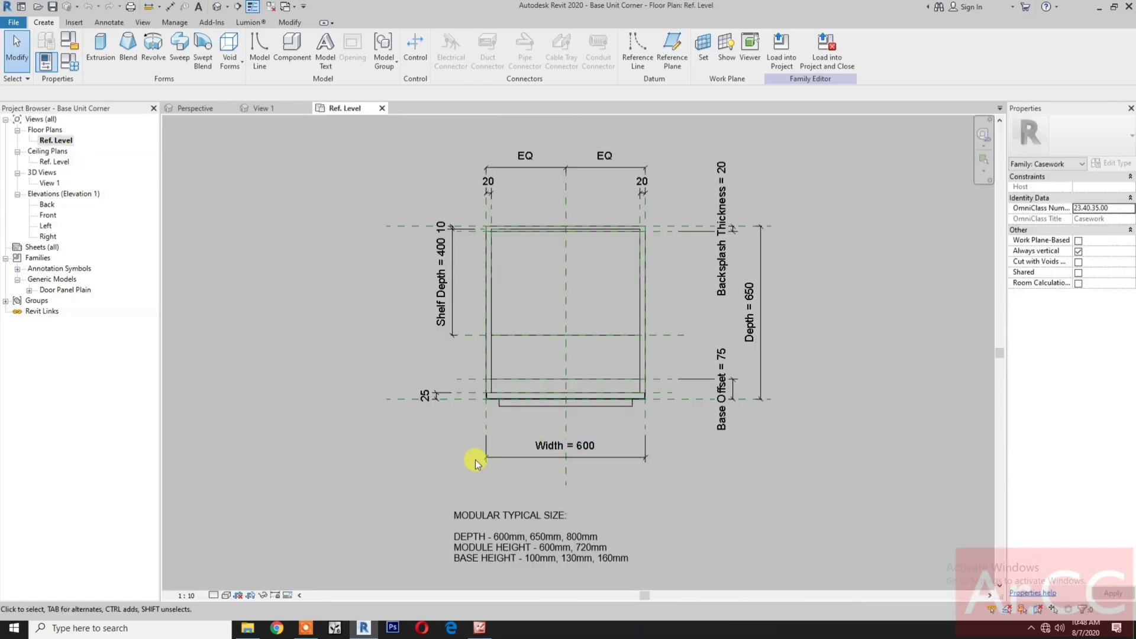
left_click(245, 630)
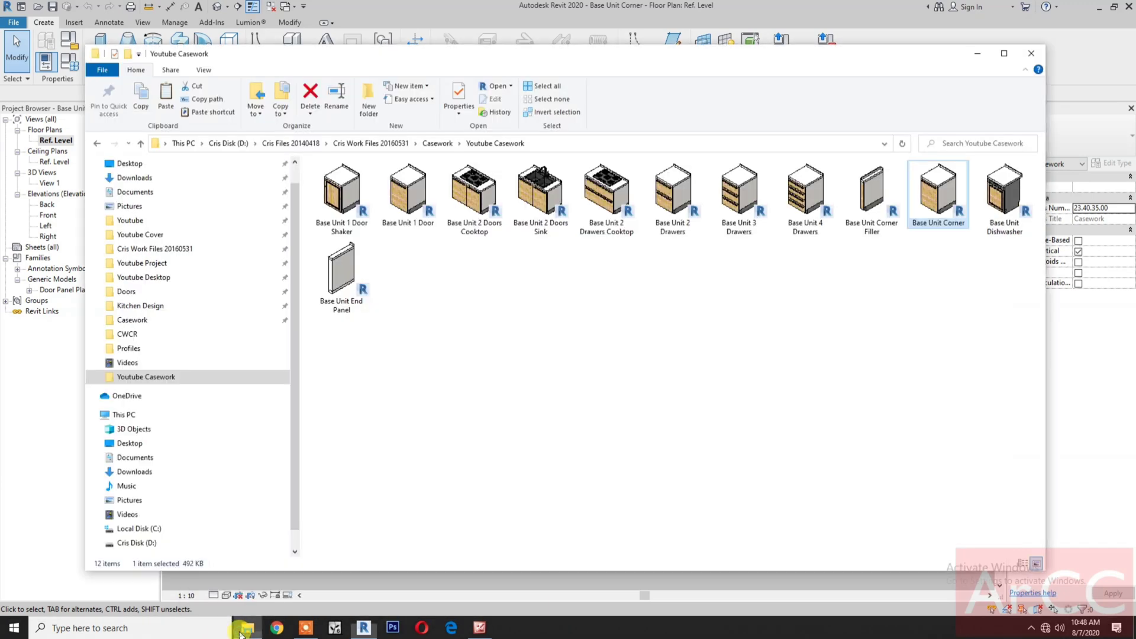
left_click(647, 468)
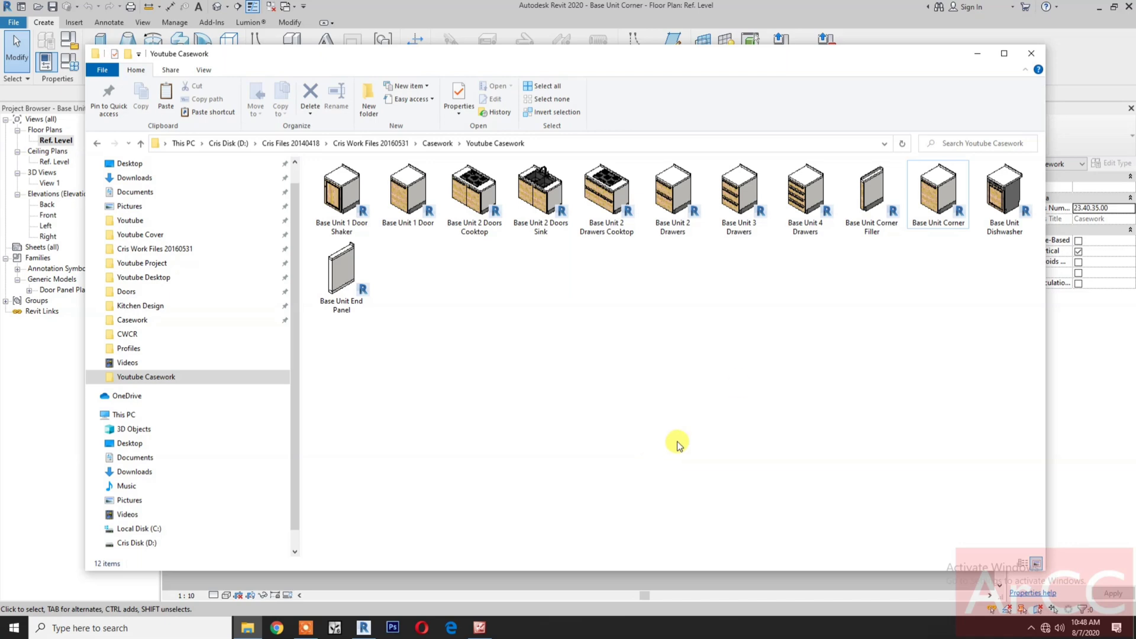
- Open the Base Unit Corner Filler family and load it into Base Unit Corner.rfa
double_click(873, 232)
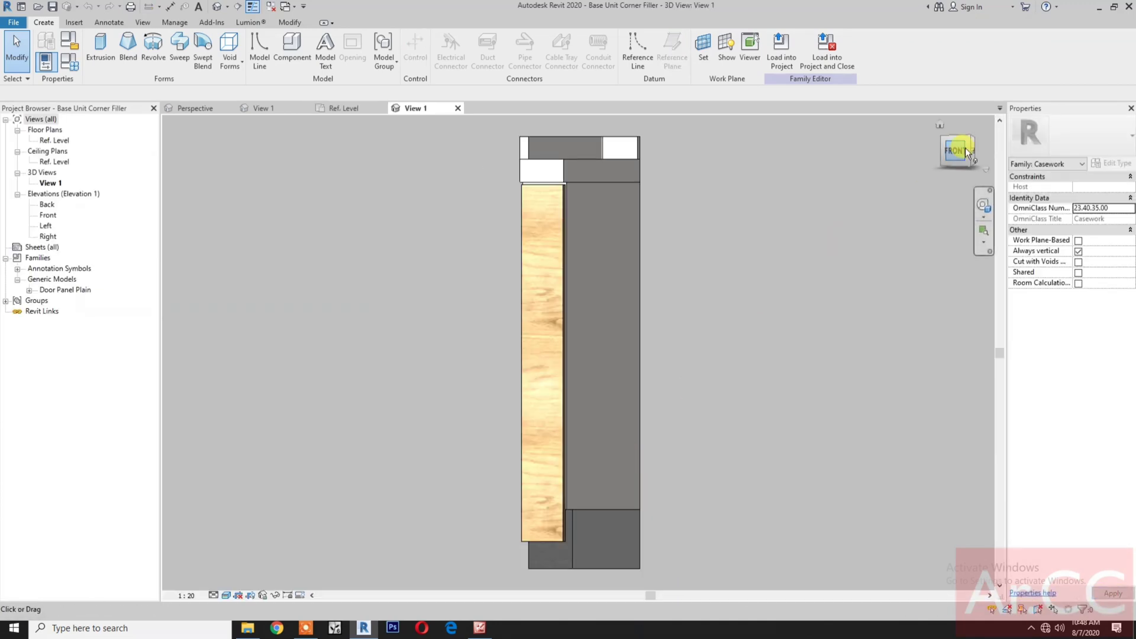
left_click(967, 136)
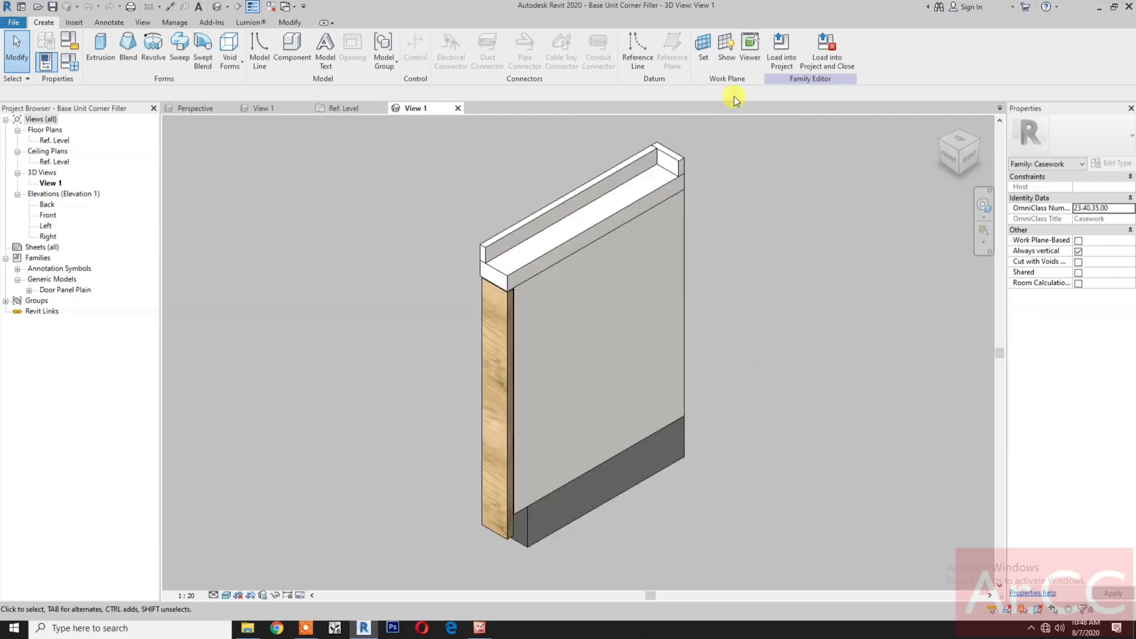
left_click(826, 61)
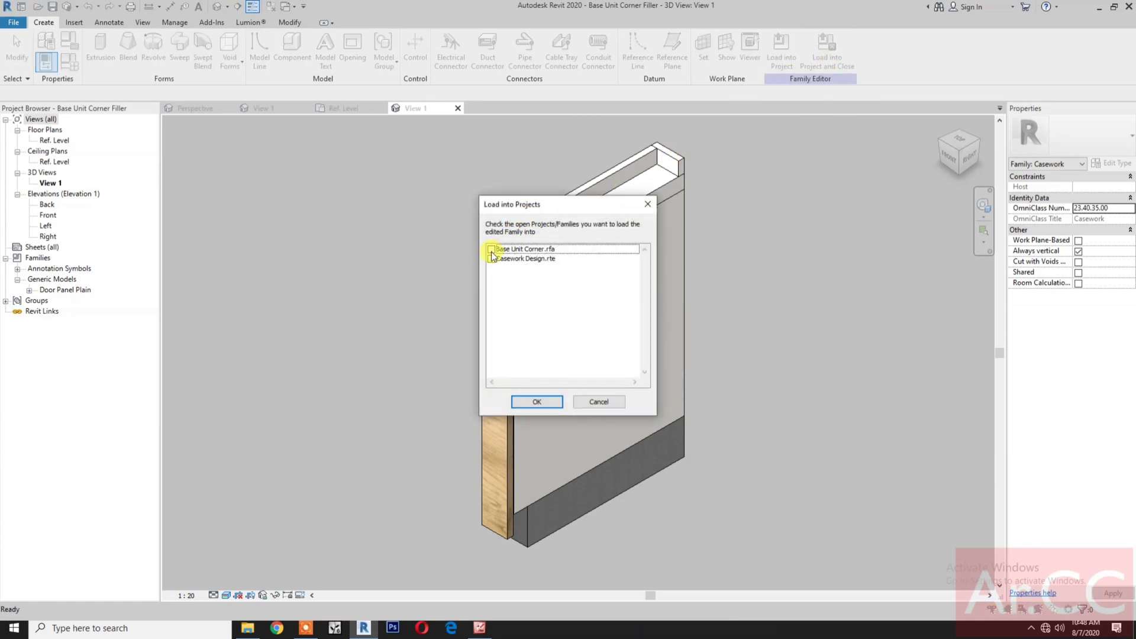
left_click(491, 249)
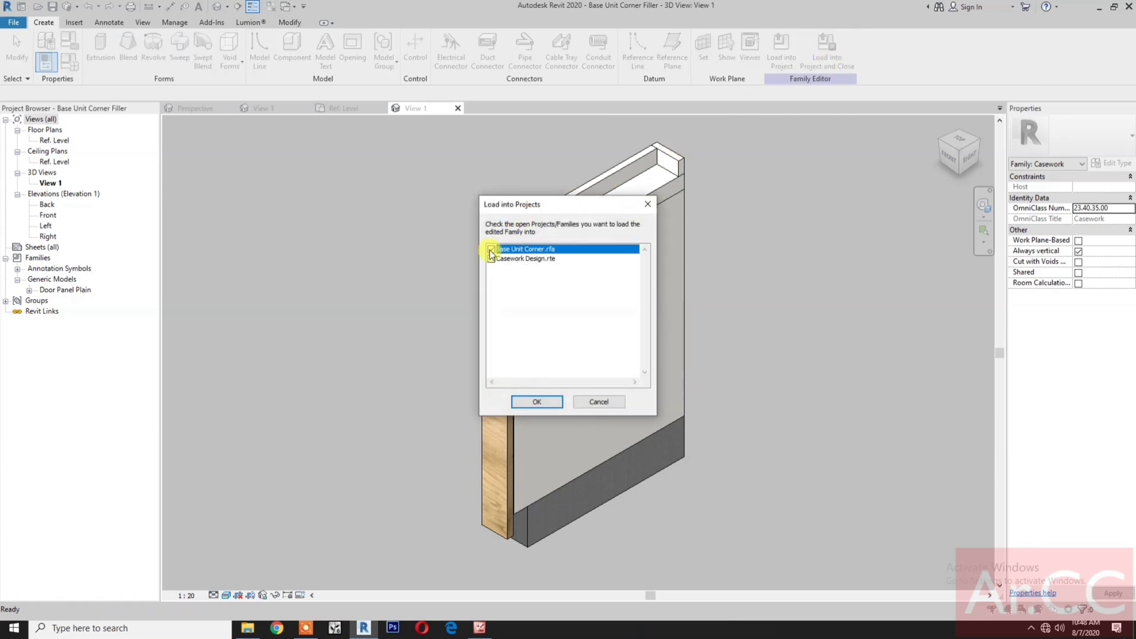
left_click(536, 403)
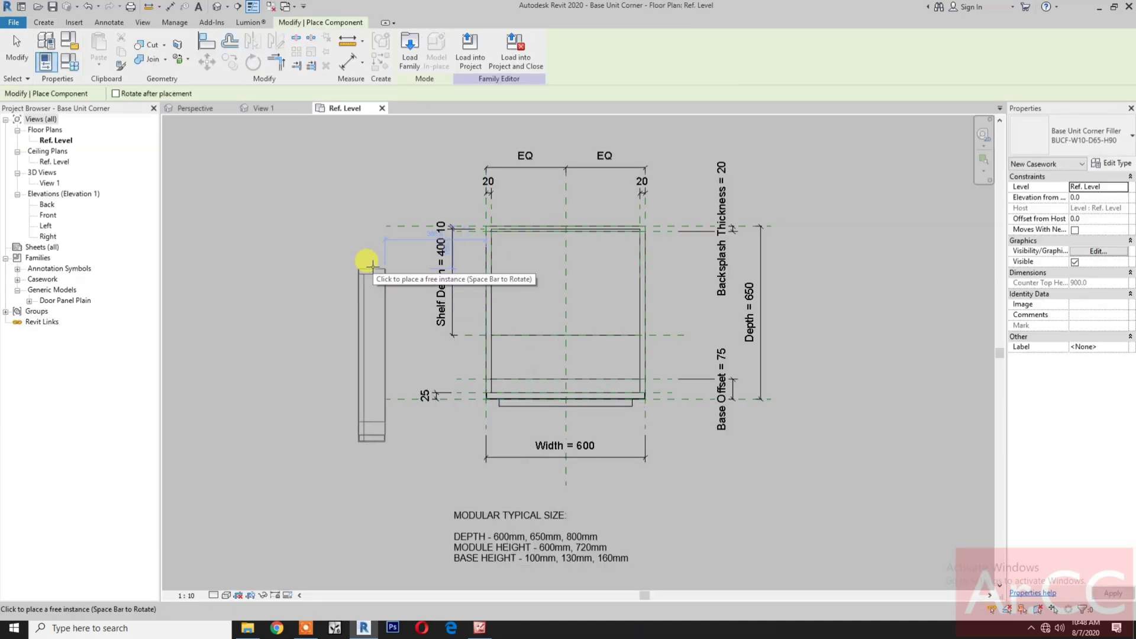
- Place one corner filler to the left of the cabinet plan and select it
left_click(371, 293)
key("Escape")
key("Escape")
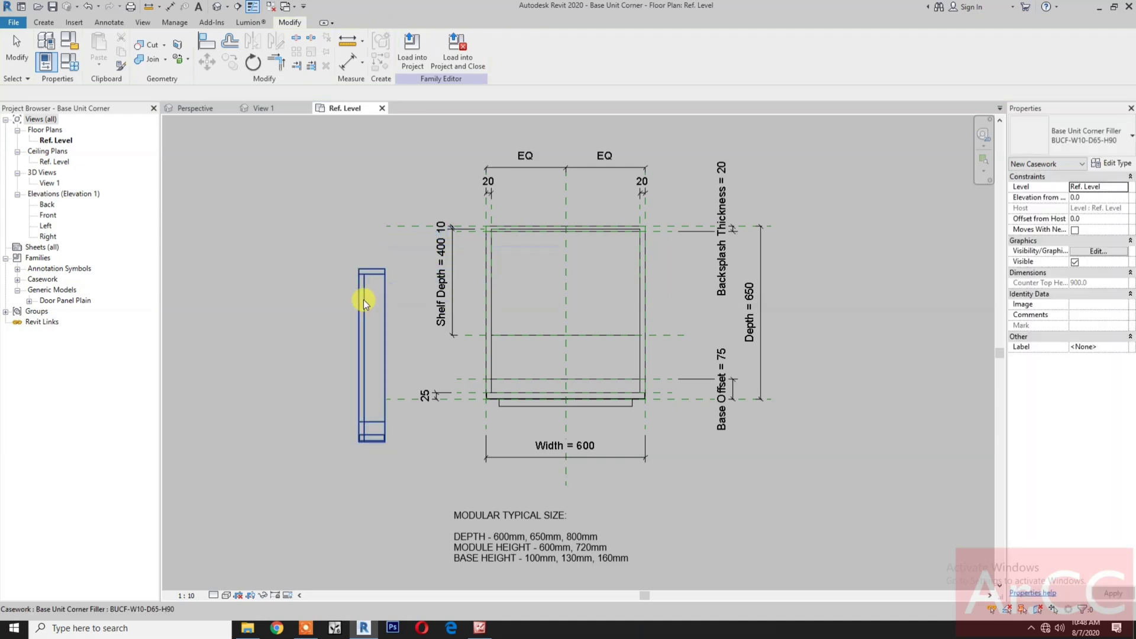
left_click(363, 300)
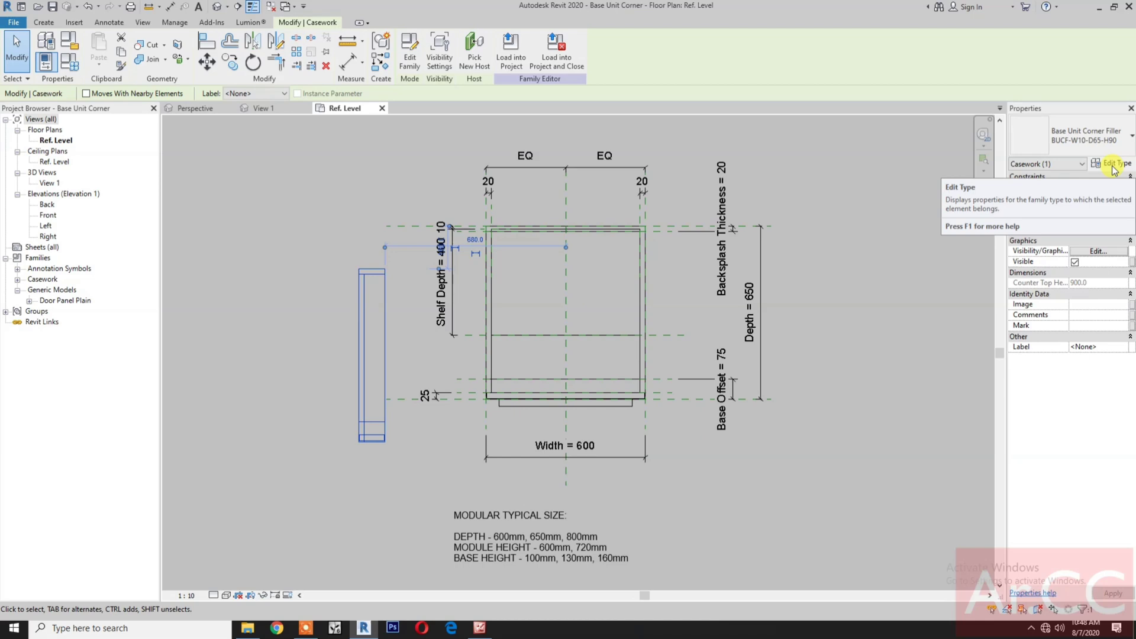
- Duplicate the filler type as BUCF-W65-D65-H90 and set its Width to 650
left_click(1113, 166)
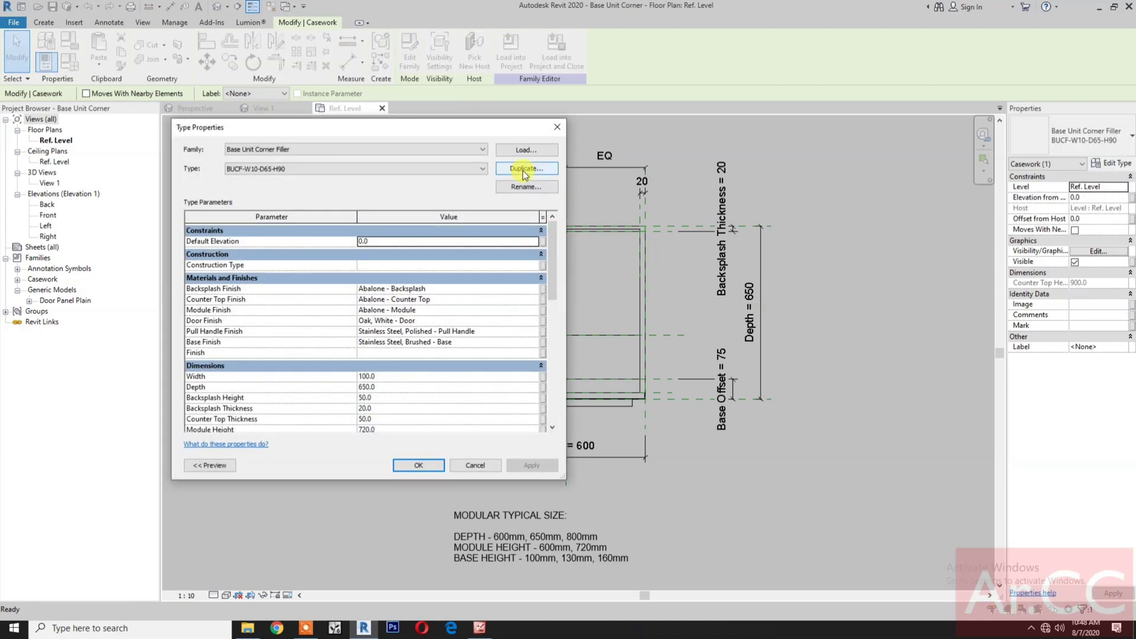
left_click(523, 171)
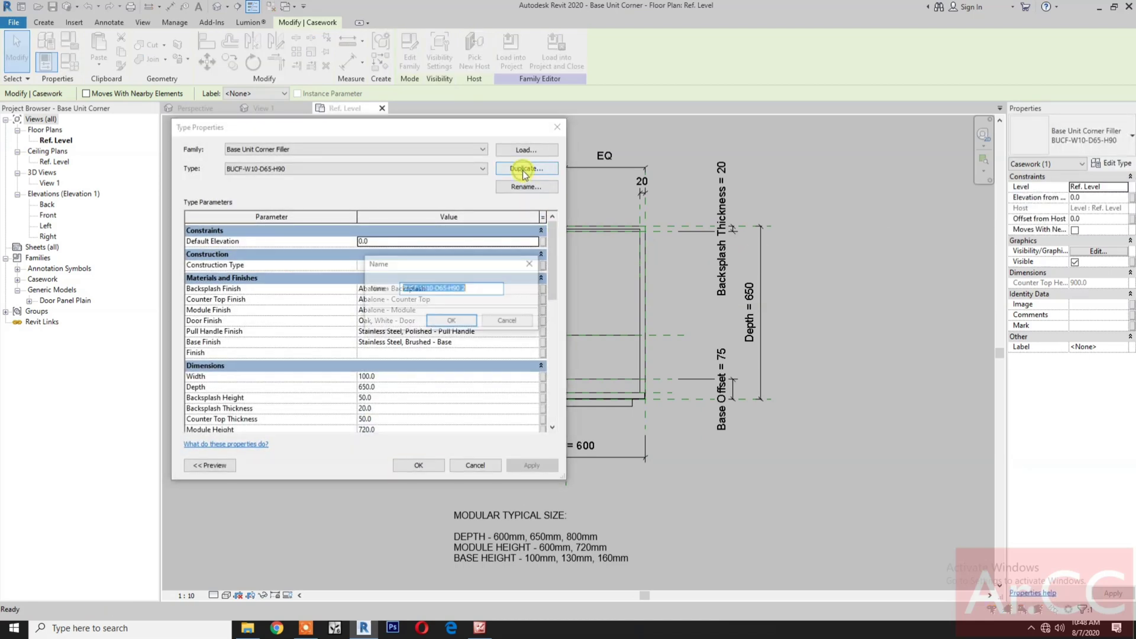
left_click(435, 290)
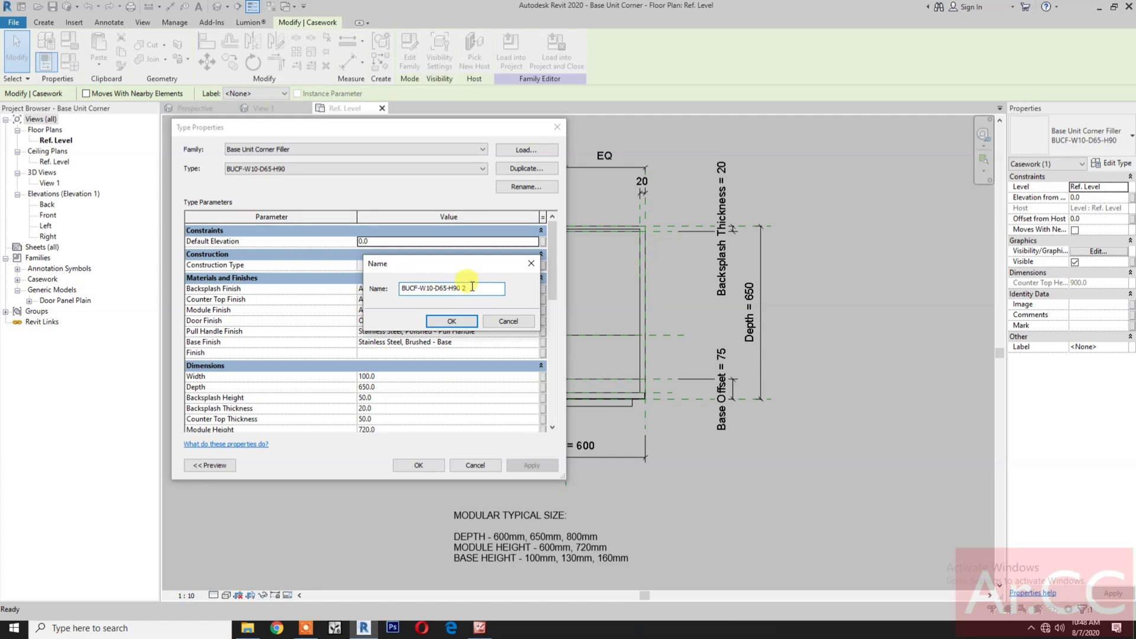
key("BackSpace")
left_click(434, 288)
type("65")
left_click(448, 321)
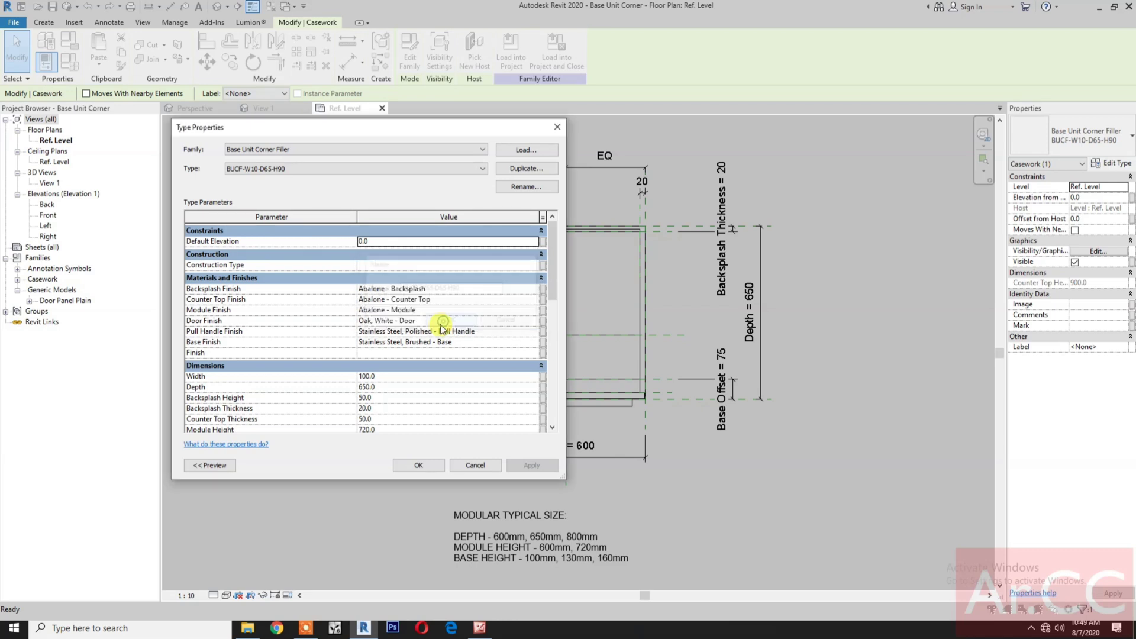
left_click(400, 380)
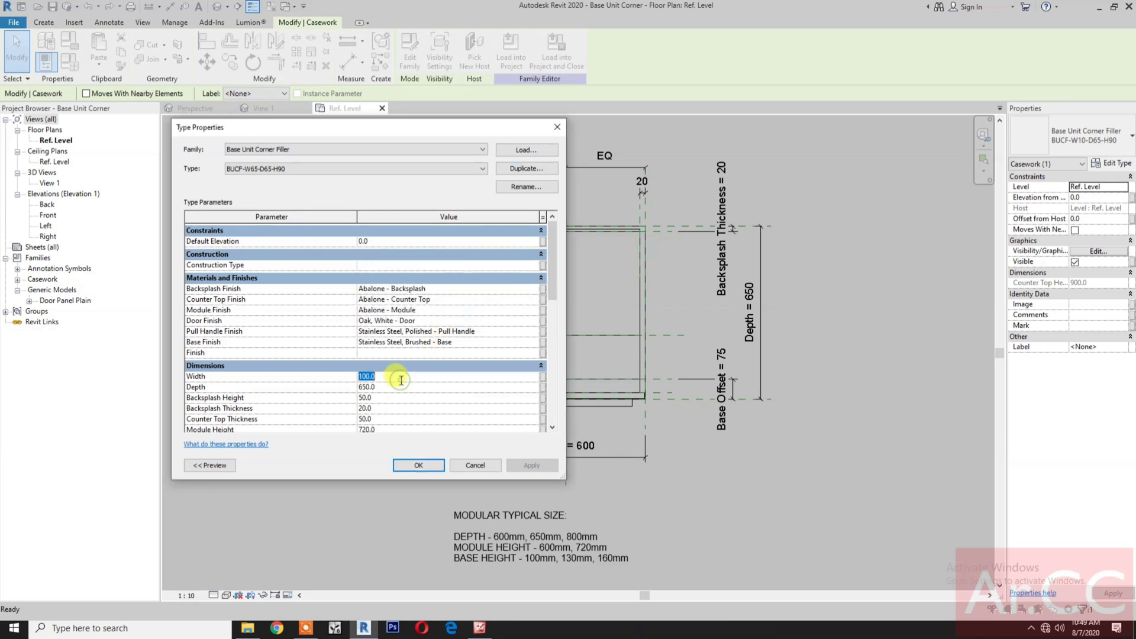
type("650")
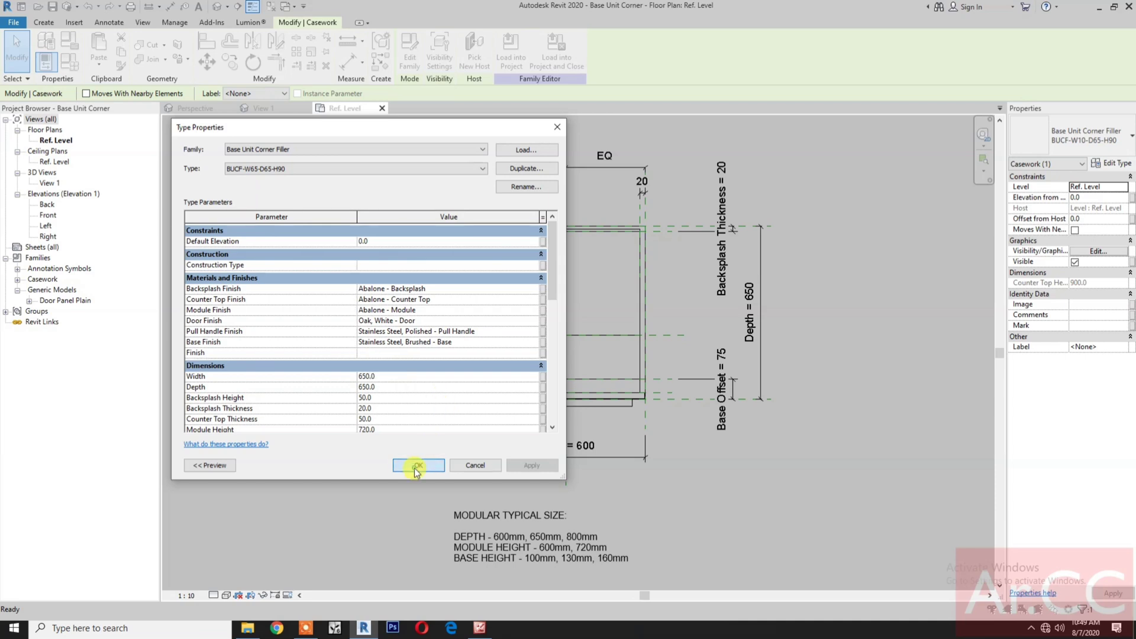
left_click(418, 466)
- Align the filler's back edge to the back reference plane and lock it
left_click(361, 481)
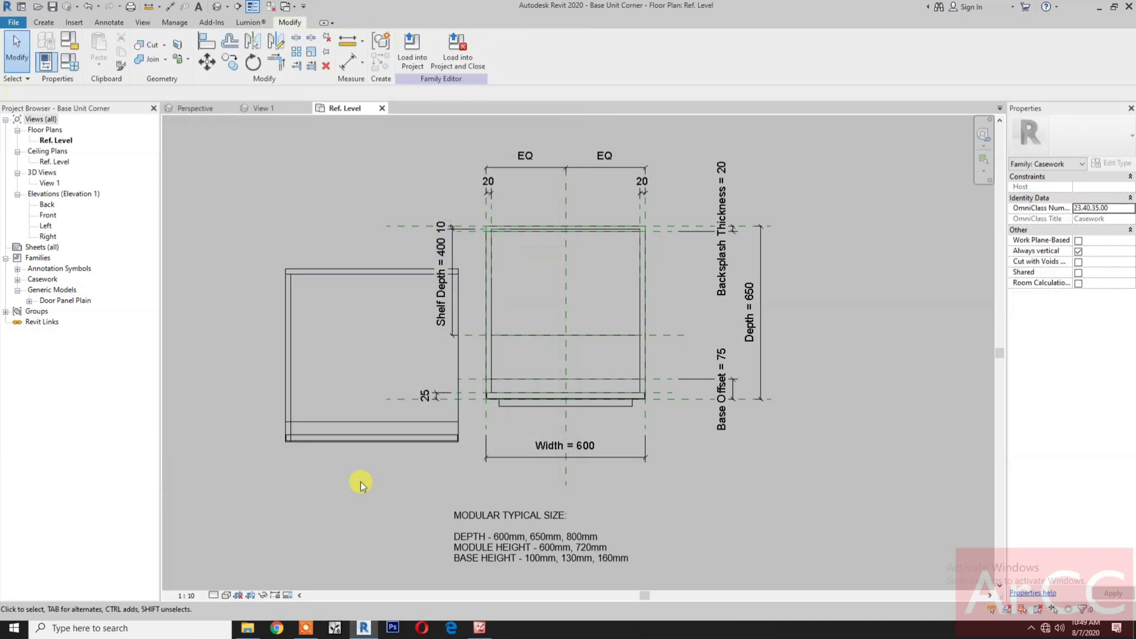
middle_click_drag(360, 482, 392, 481)
key("l")
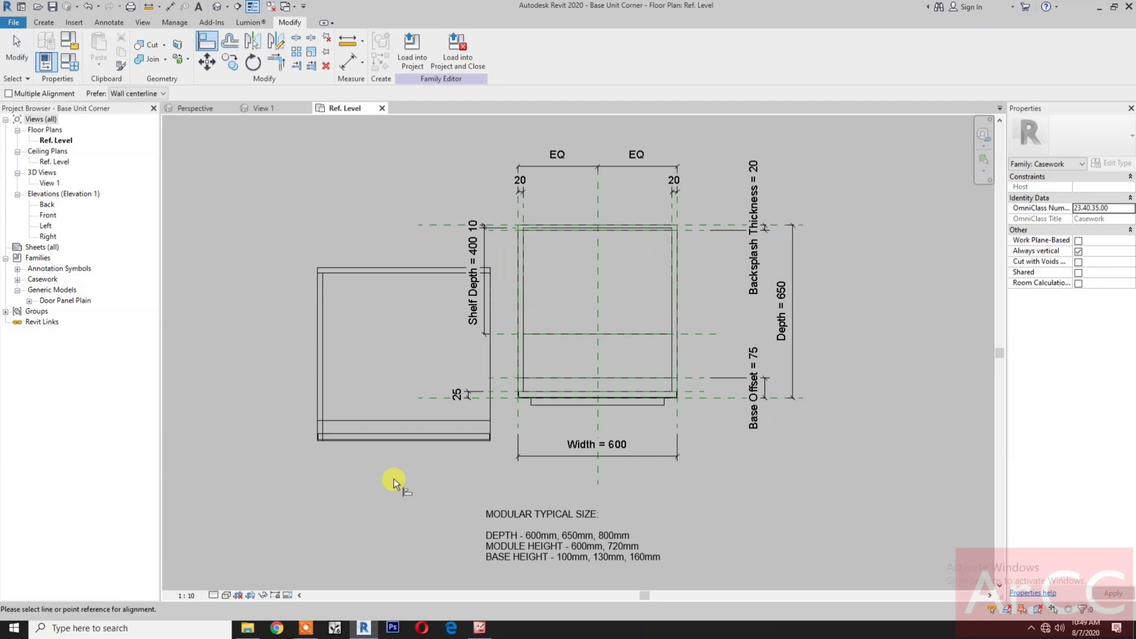
left_click(435, 225)
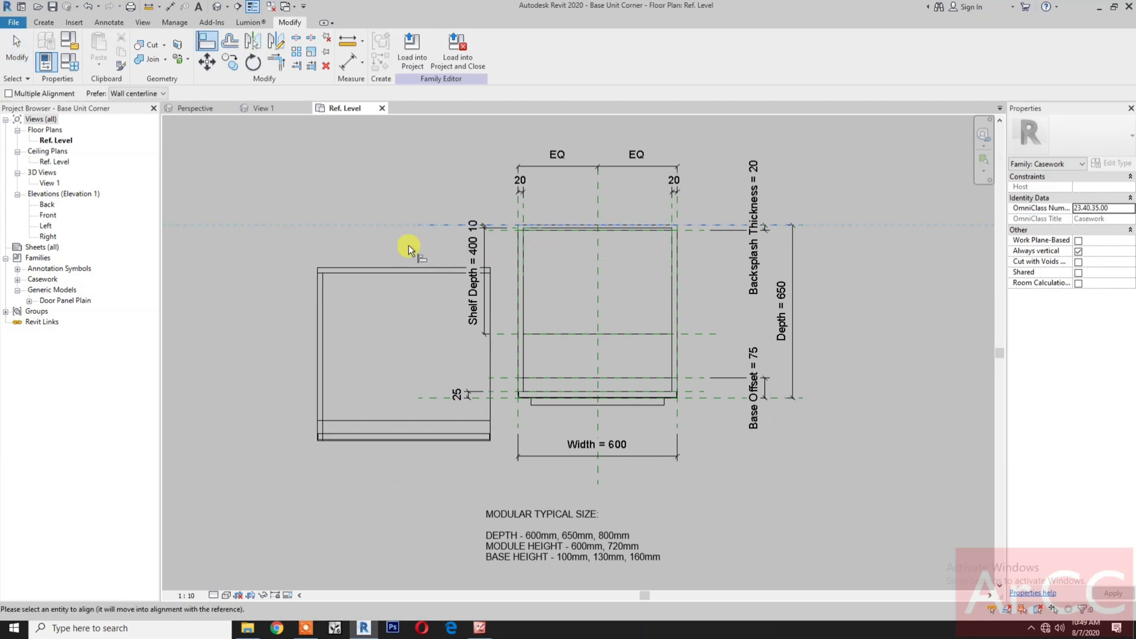
left_click(382, 270)
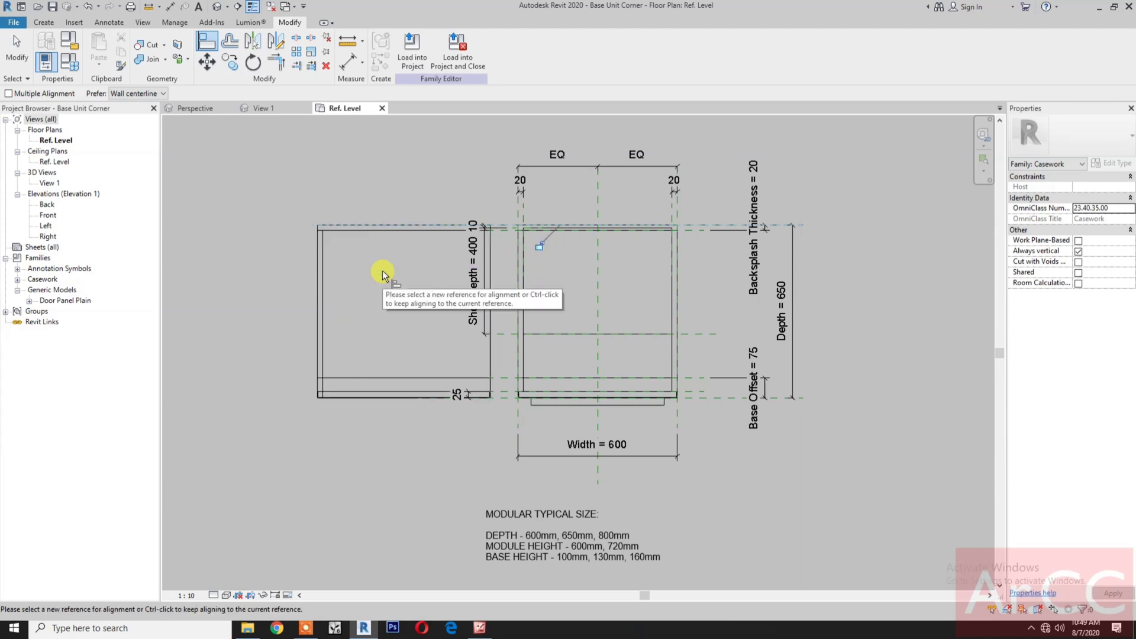
left_click(538, 244)
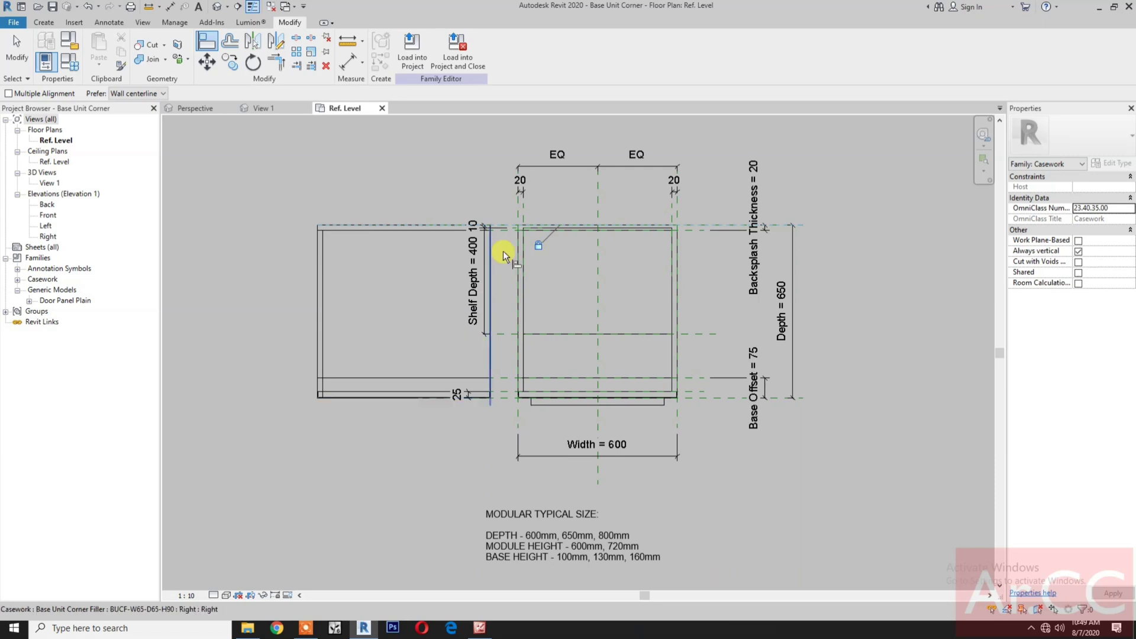
- Align and lock the filler's right edge to the Left reference plane, then view it in 3D
left_click(518, 211)
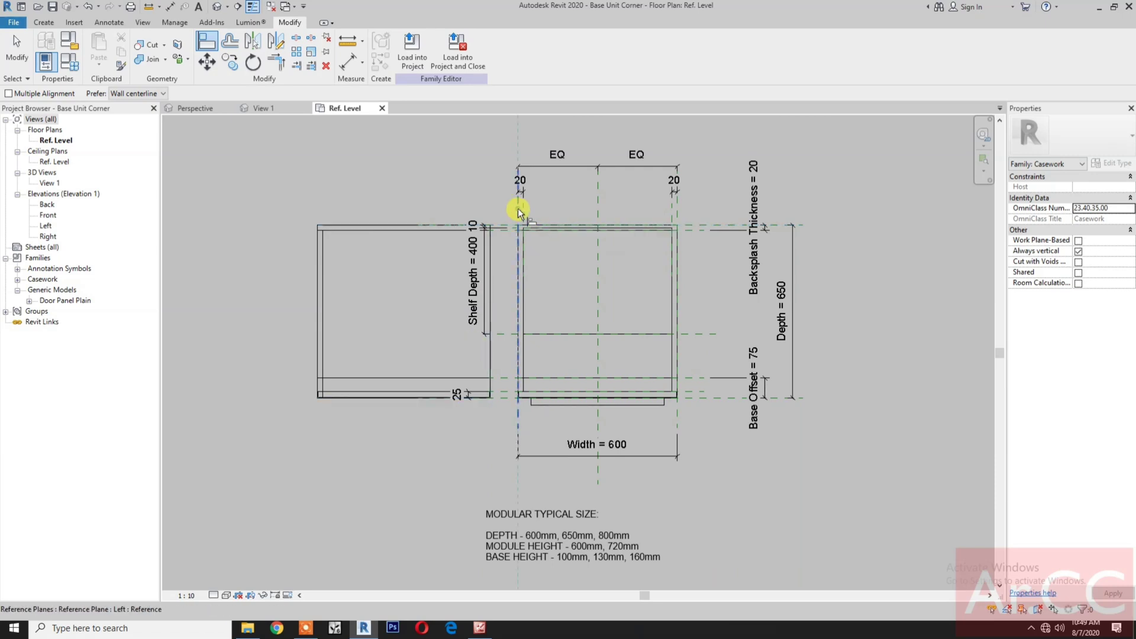
left_click(490, 370)
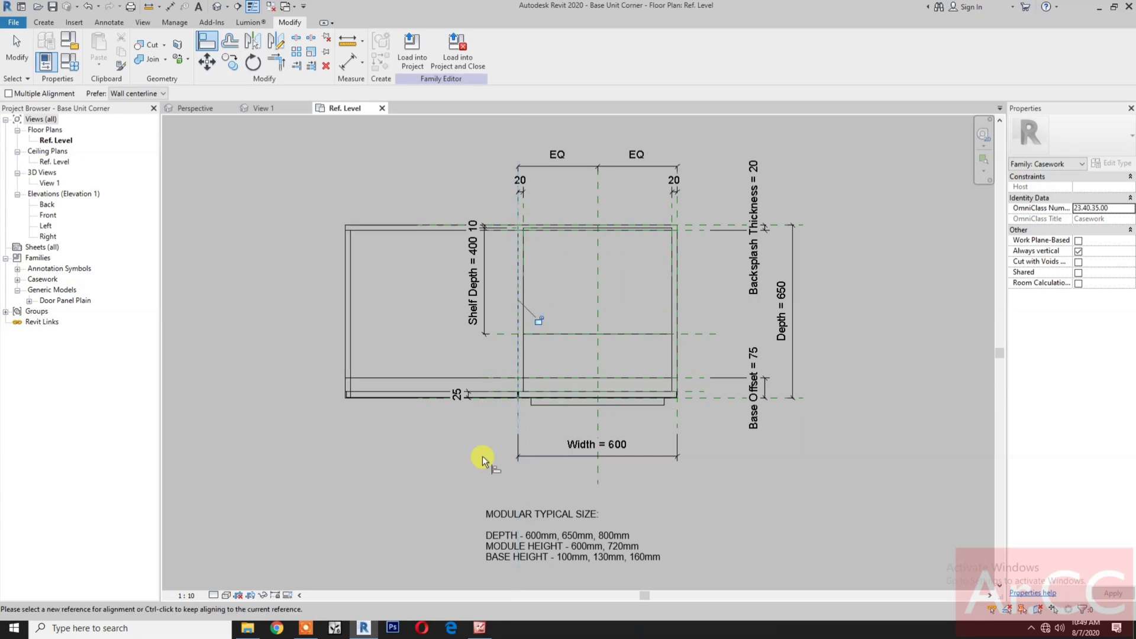
left_click(539, 321)
left_click(287, 111)
scroll(450, 455, "down", 5)
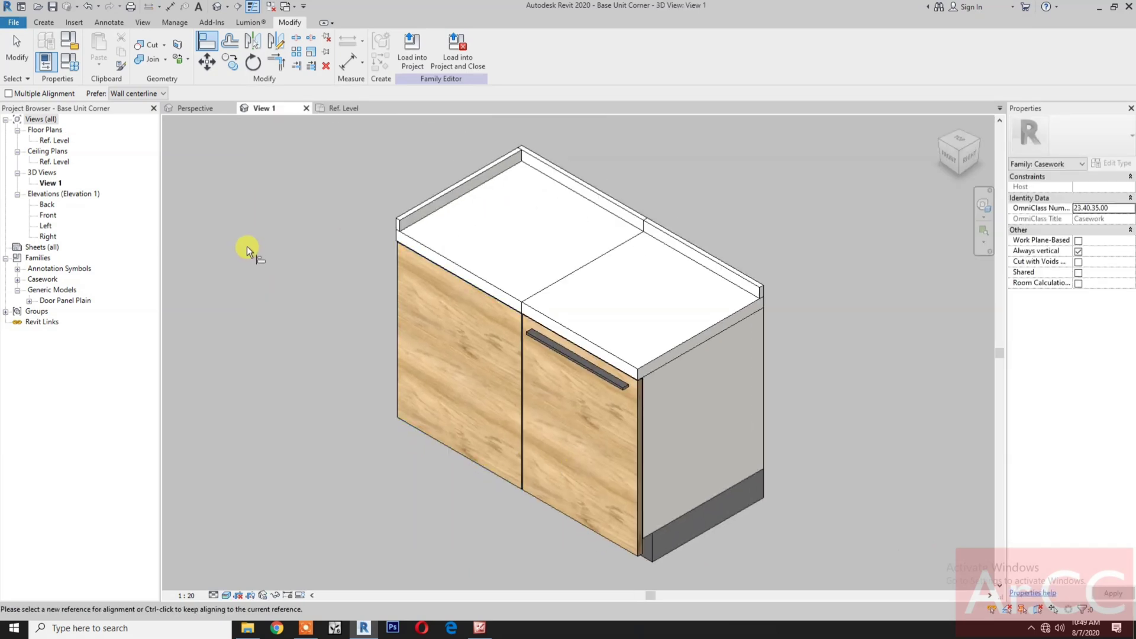
left_click(70, 63)
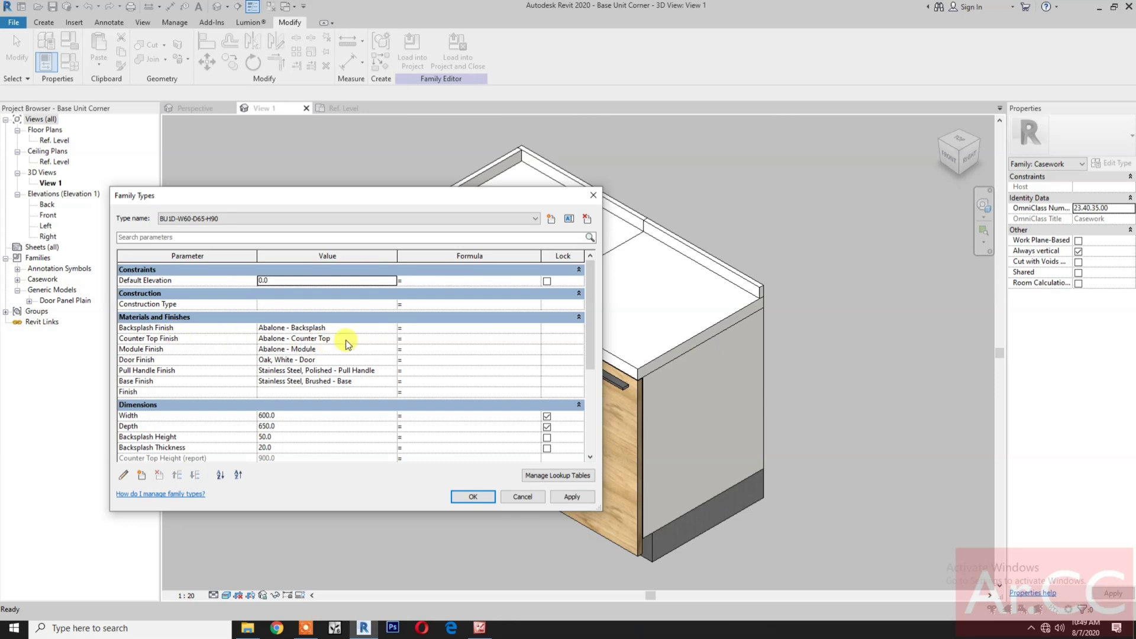
scroll(399, 413, "down", 3)
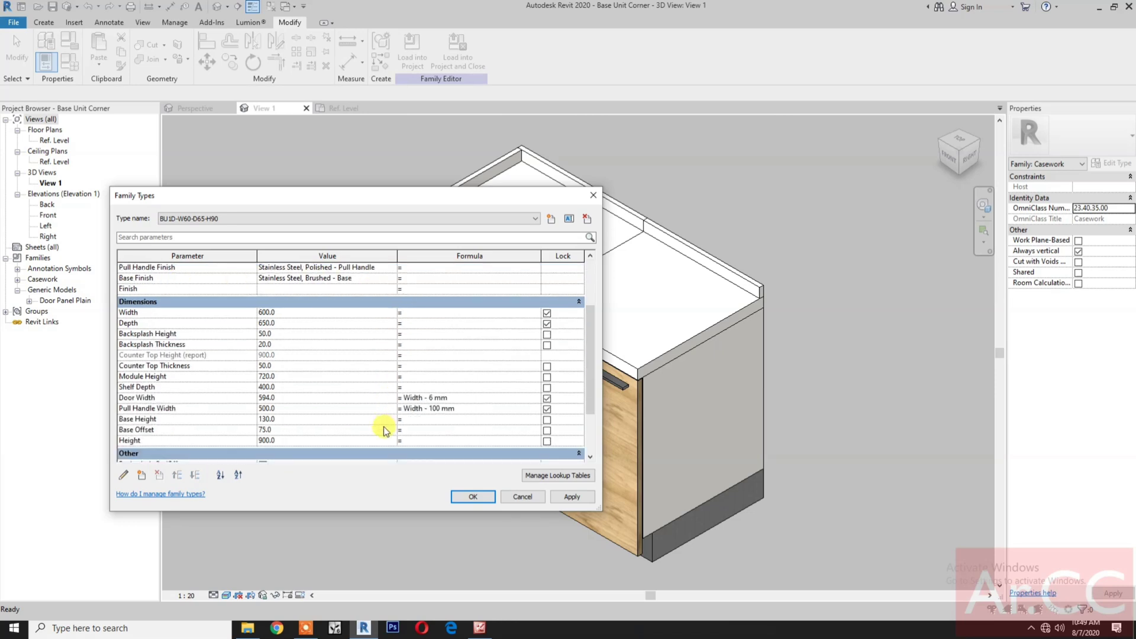
scroll(385, 429, "down", 3)
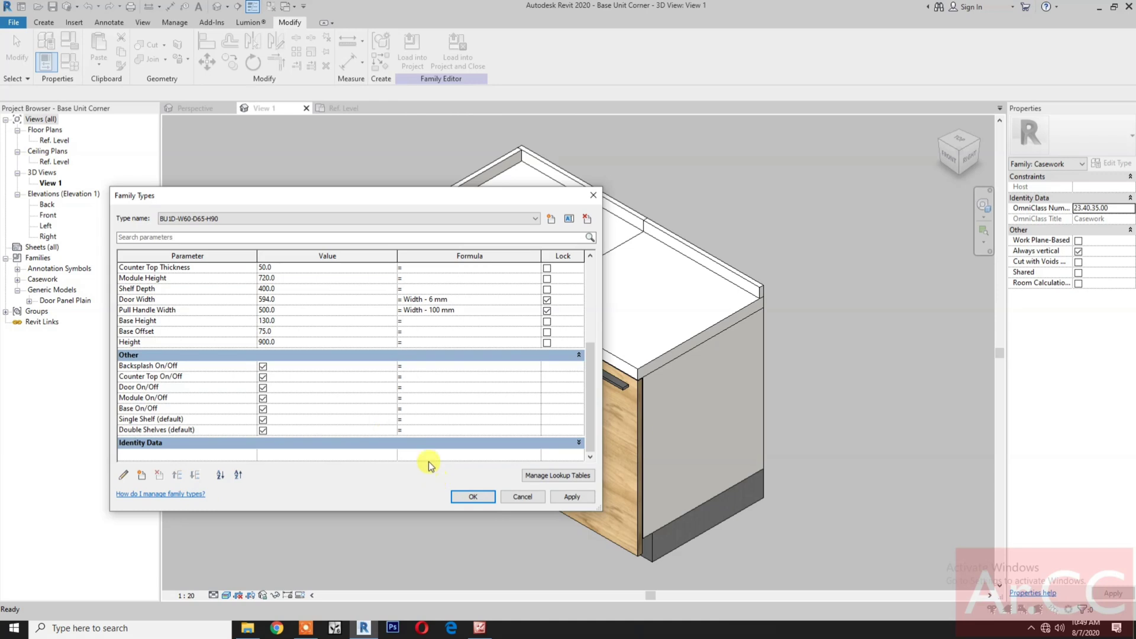
left_click(473, 497)
key("a")
key("l")
key("Escape")
key("Escape")
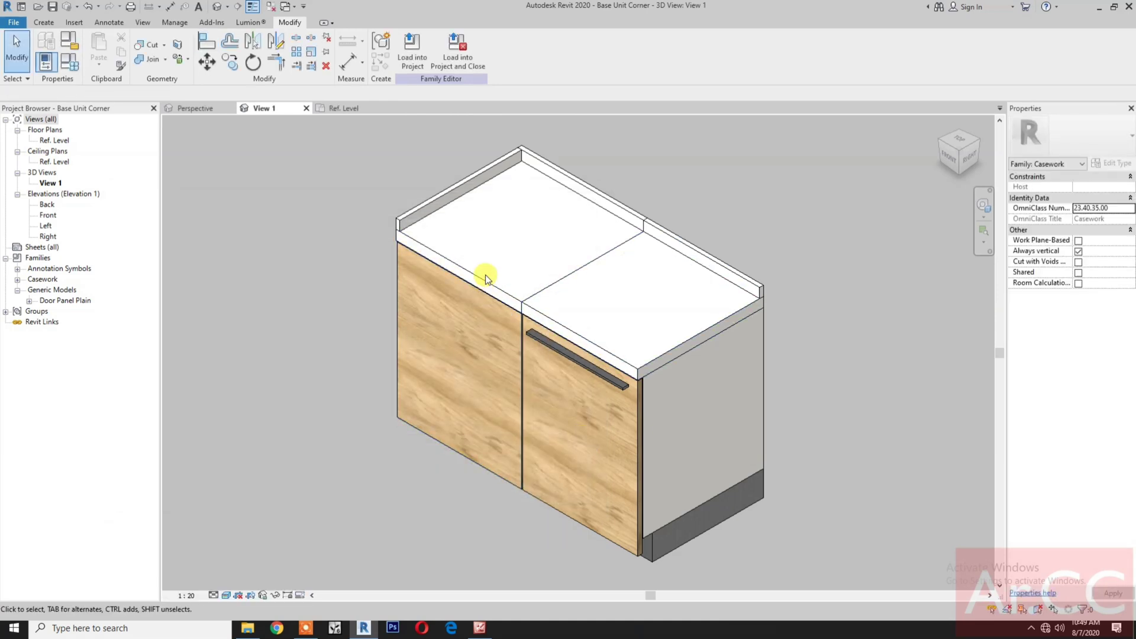
- Link the filler's Backsplash, Counter Top and Module Finish to matching family parameters
left_click(478, 278)
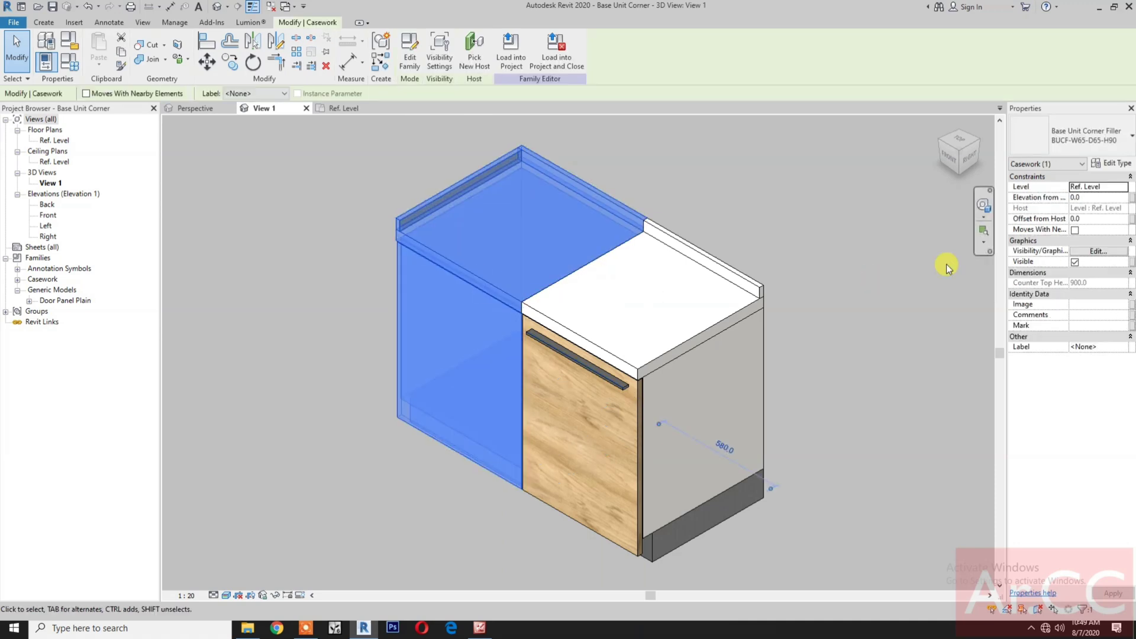
left_click(1121, 166)
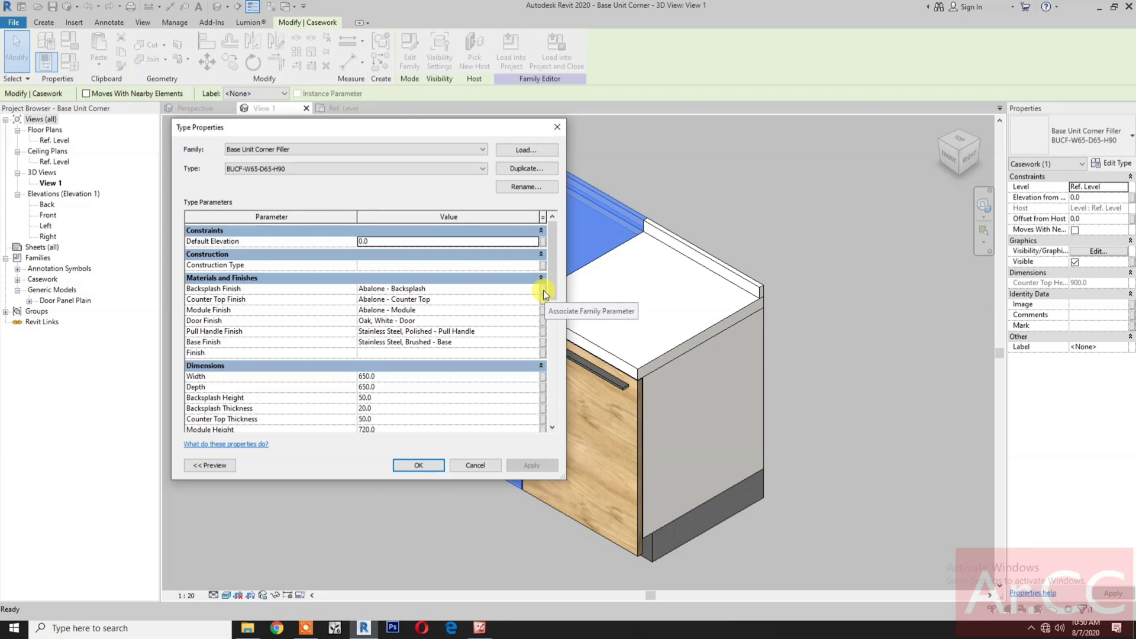
left_click(544, 290)
left_click(660, 369)
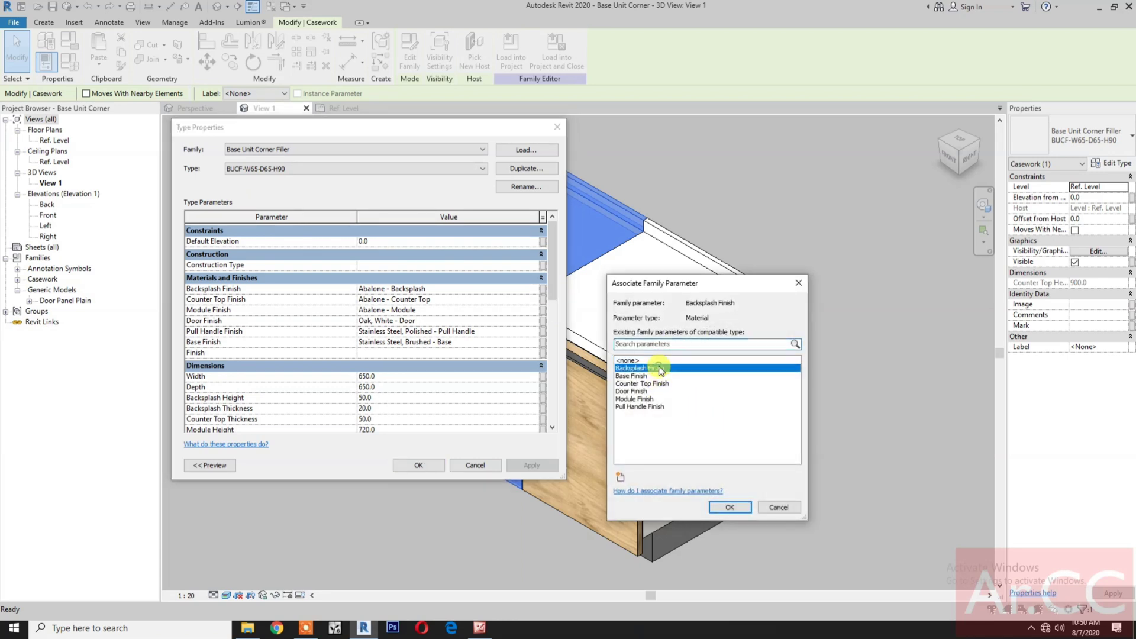
left_click(734, 507)
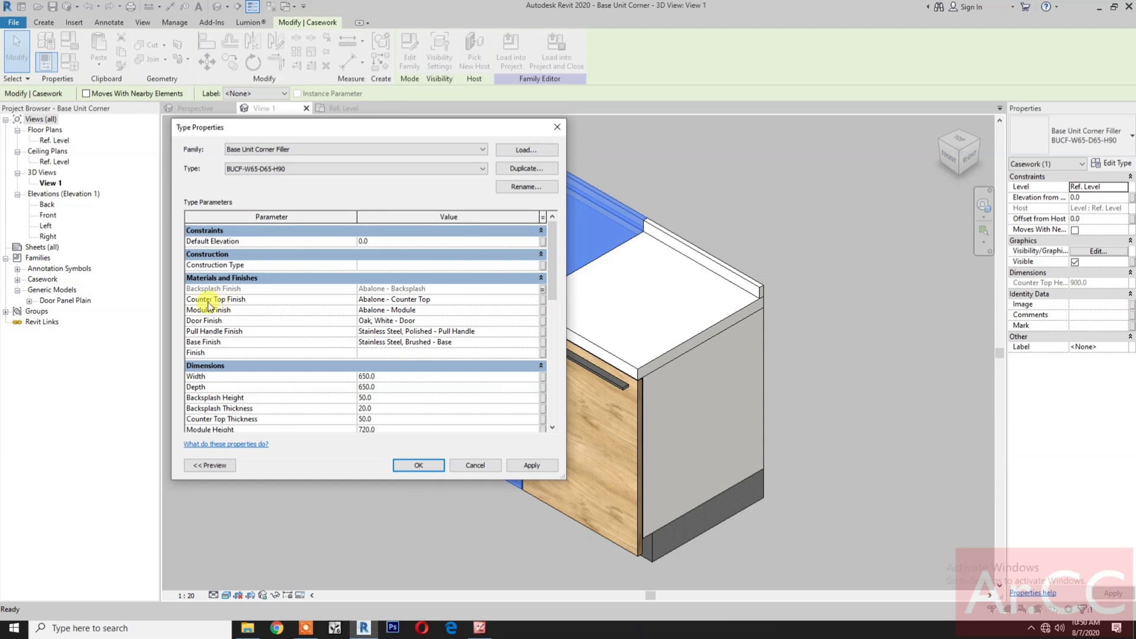
left_click(543, 300)
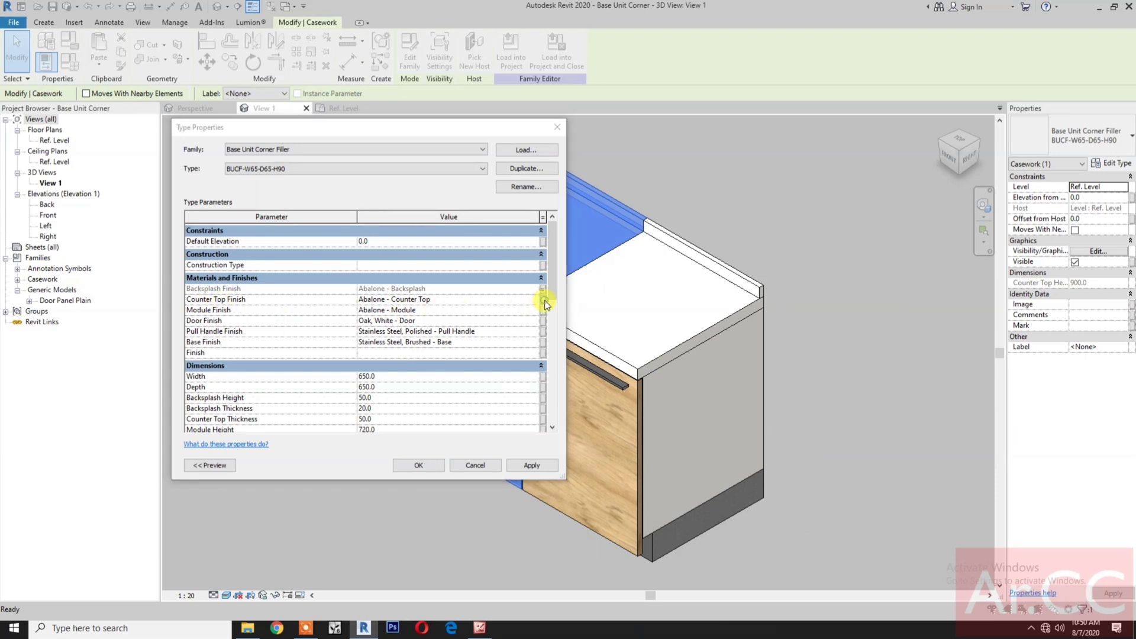
left_click(659, 384)
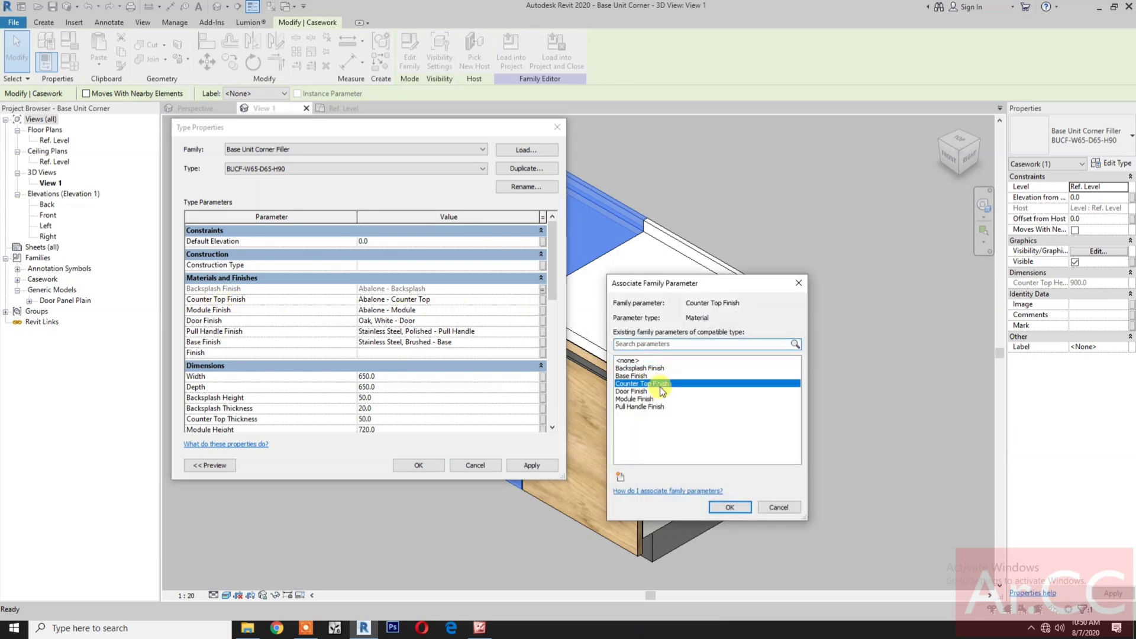
left_click(731, 507)
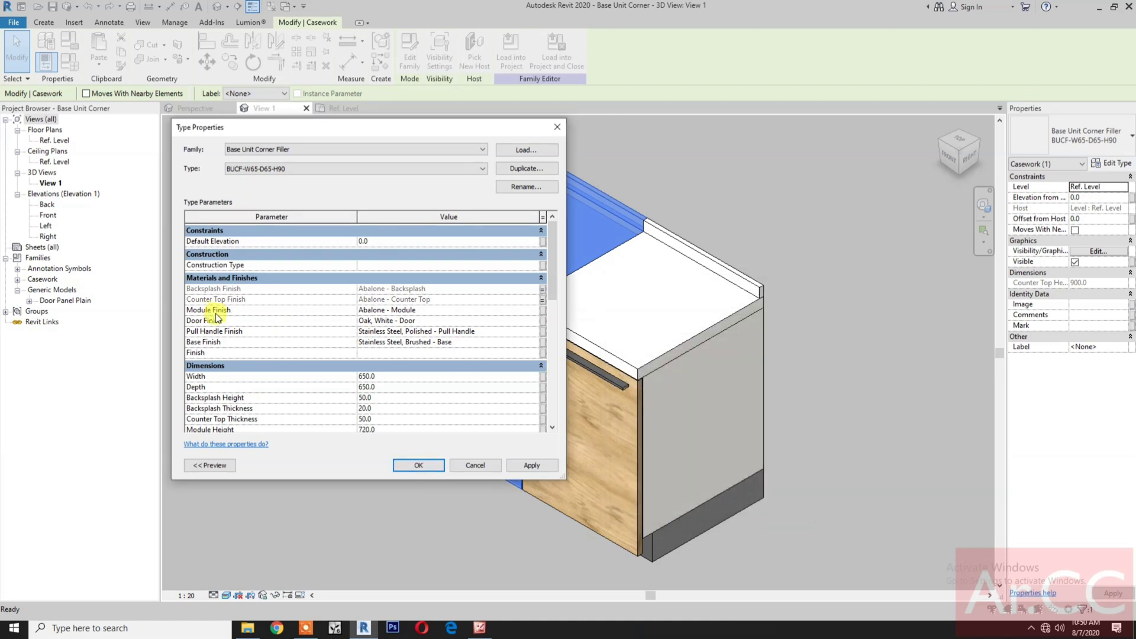
left_click(543, 309)
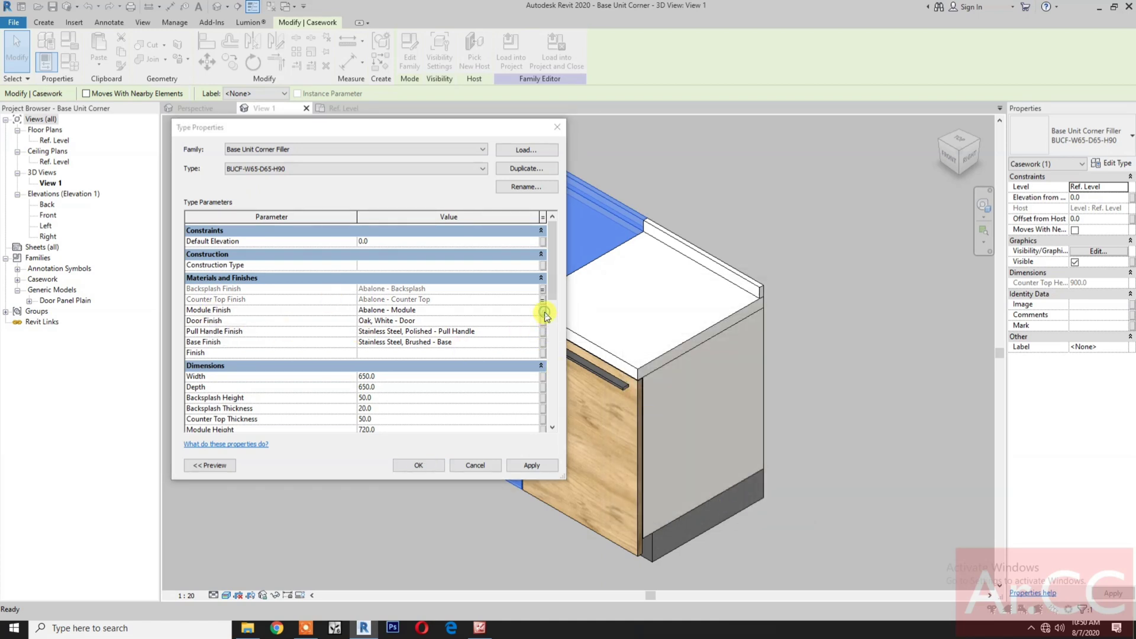
left_click(634, 399)
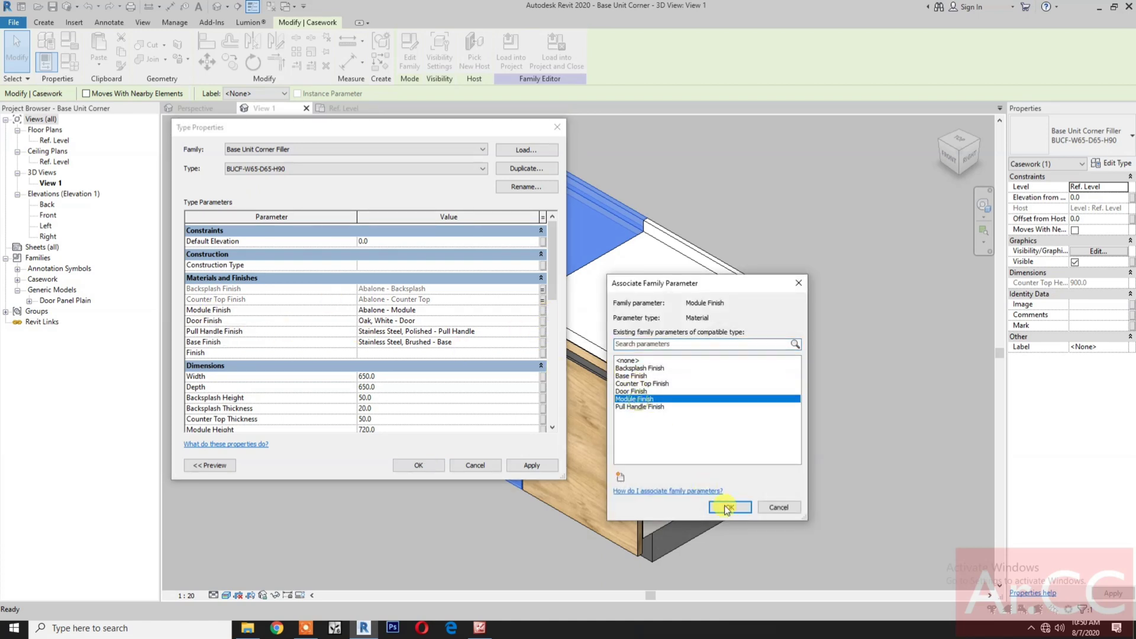
left_click(729, 508)
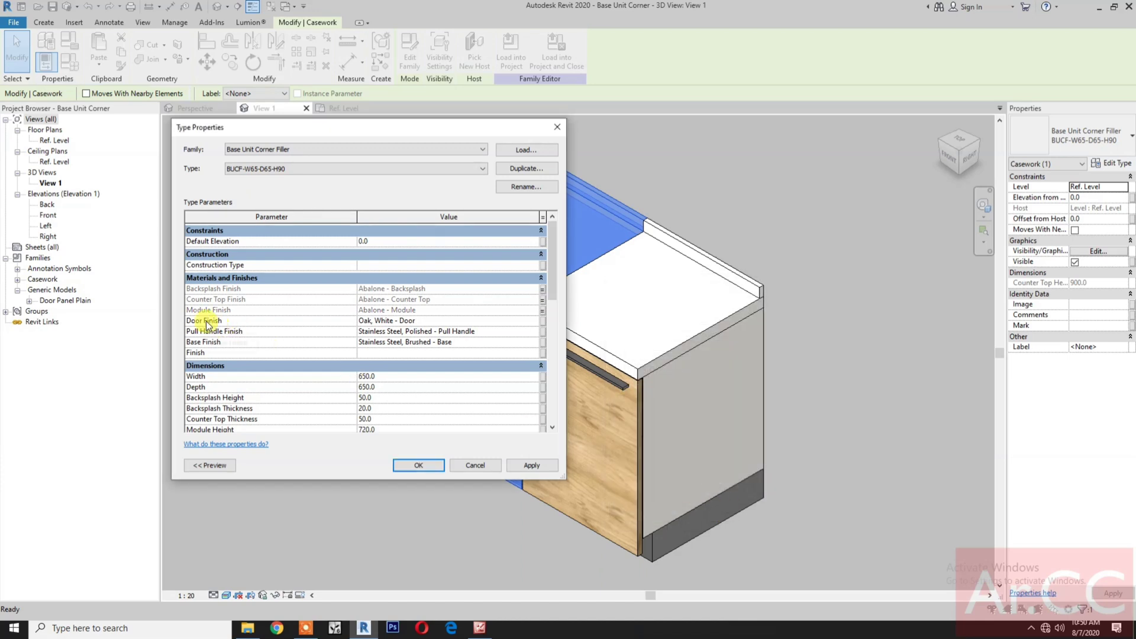
- Link the filler's Door, Pull Handle and Base Finish to matching family parameters
left_click(543, 321)
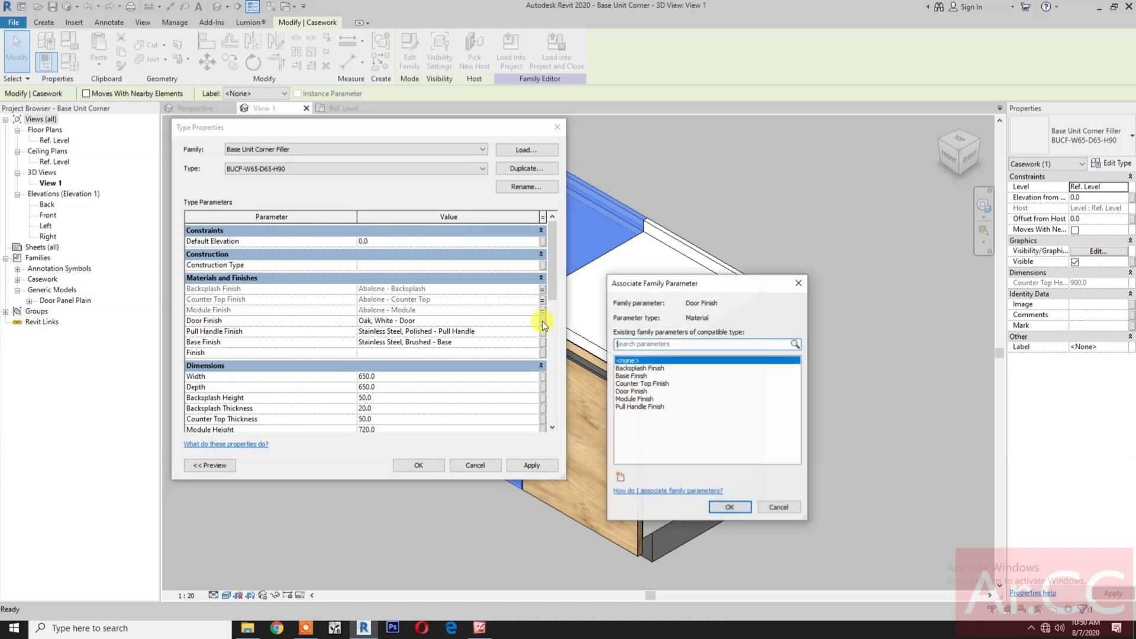
left_click(633, 392)
left_click(737, 507)
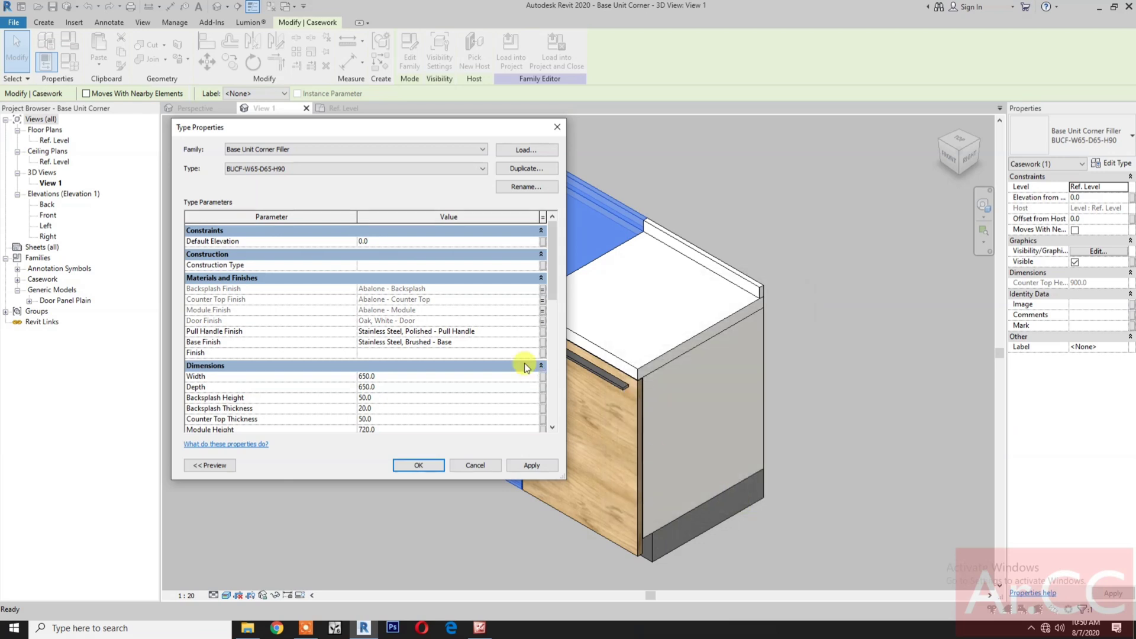
left_click(543, 332)
left_click(645, 407)
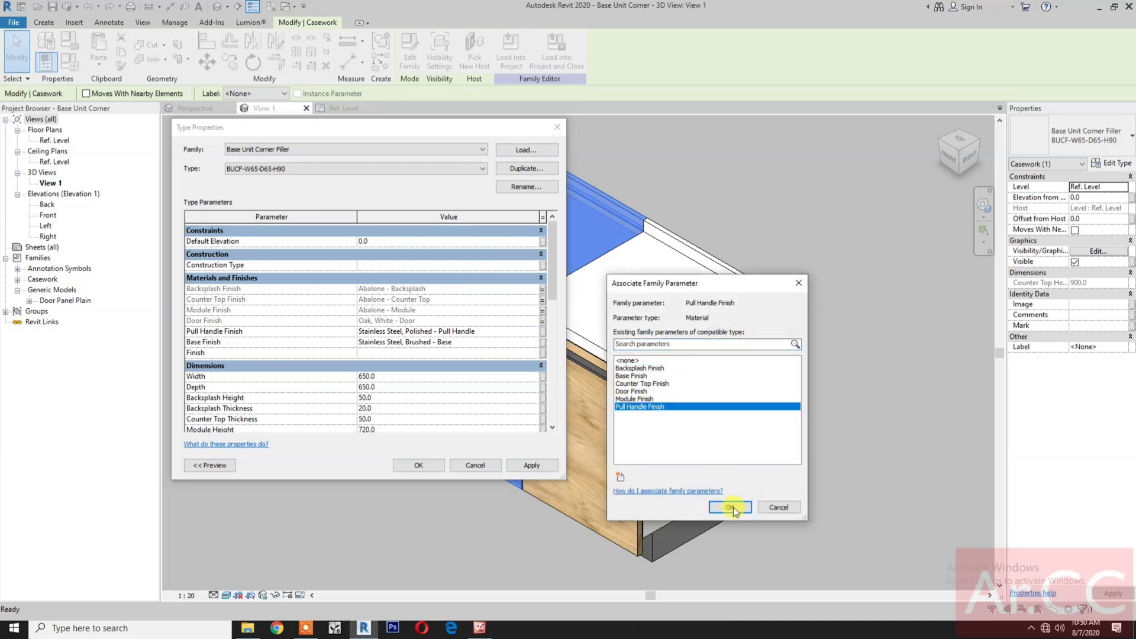
left_click(730, 507)
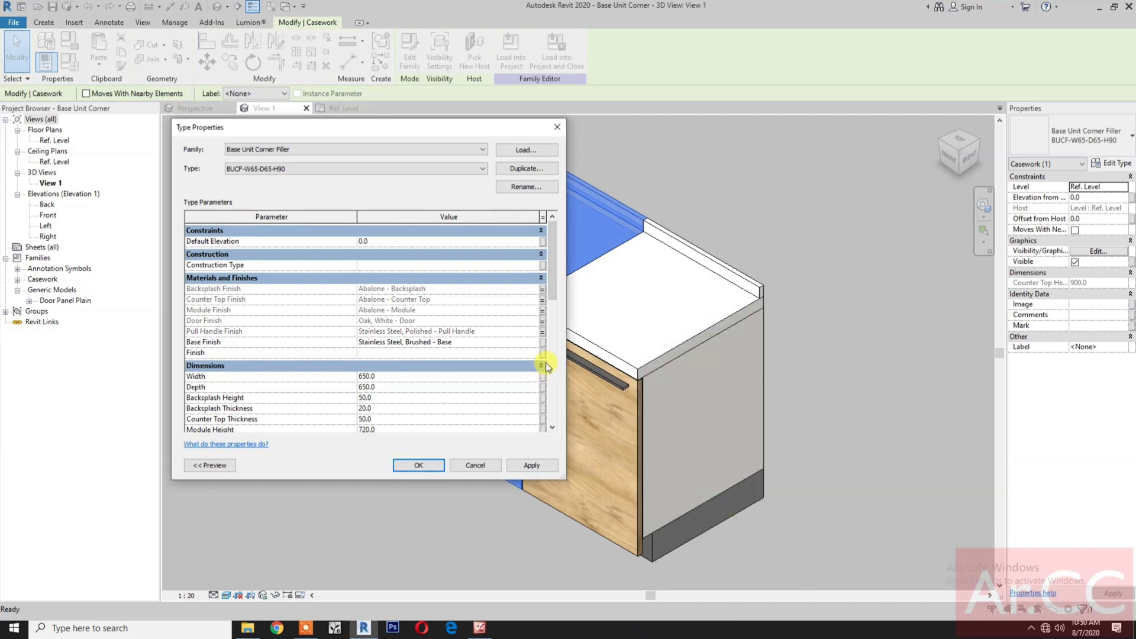
left_click(542, 343)
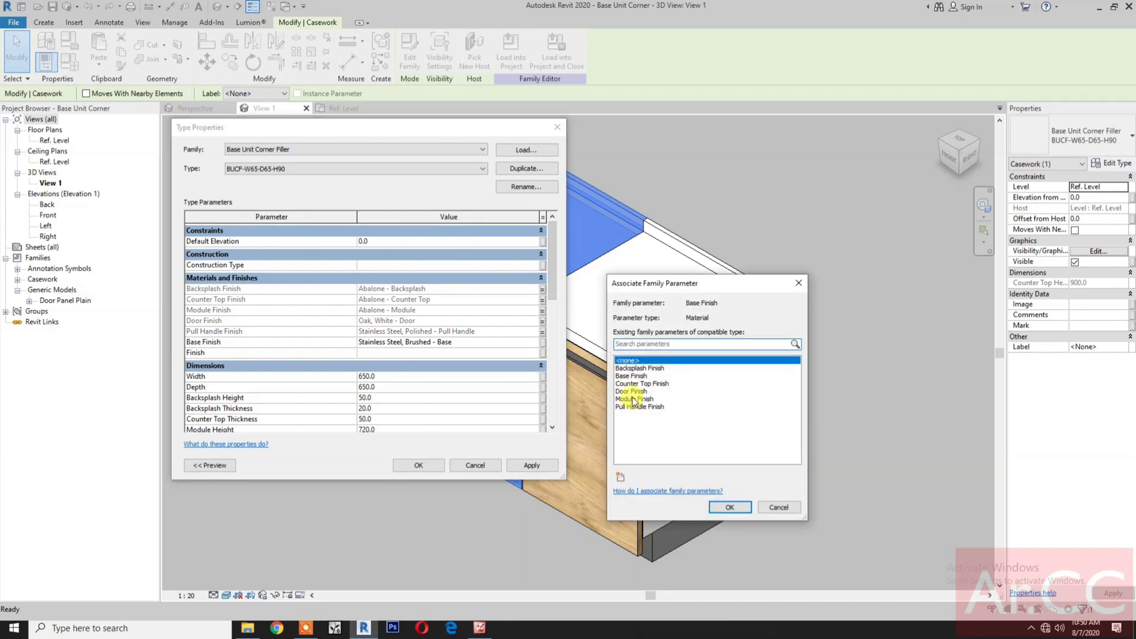
left_click(631, 376)
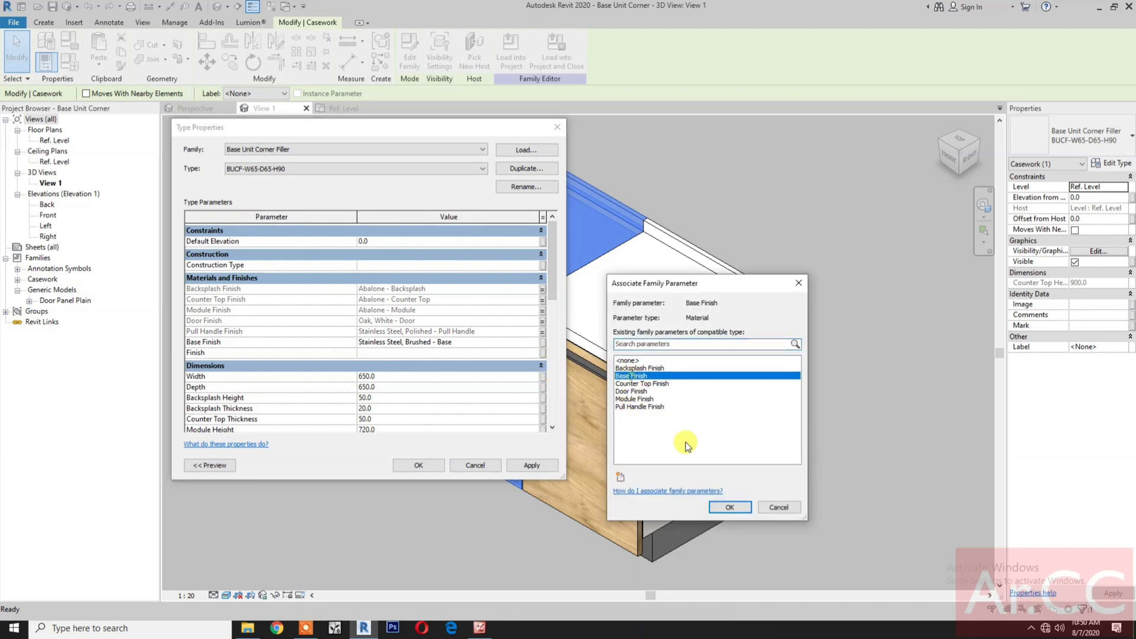
left_click(735, 509)
- Link the filler's Depth and Backsplash Height to their matching family parameters
scroll(254, 344, "down", 2)
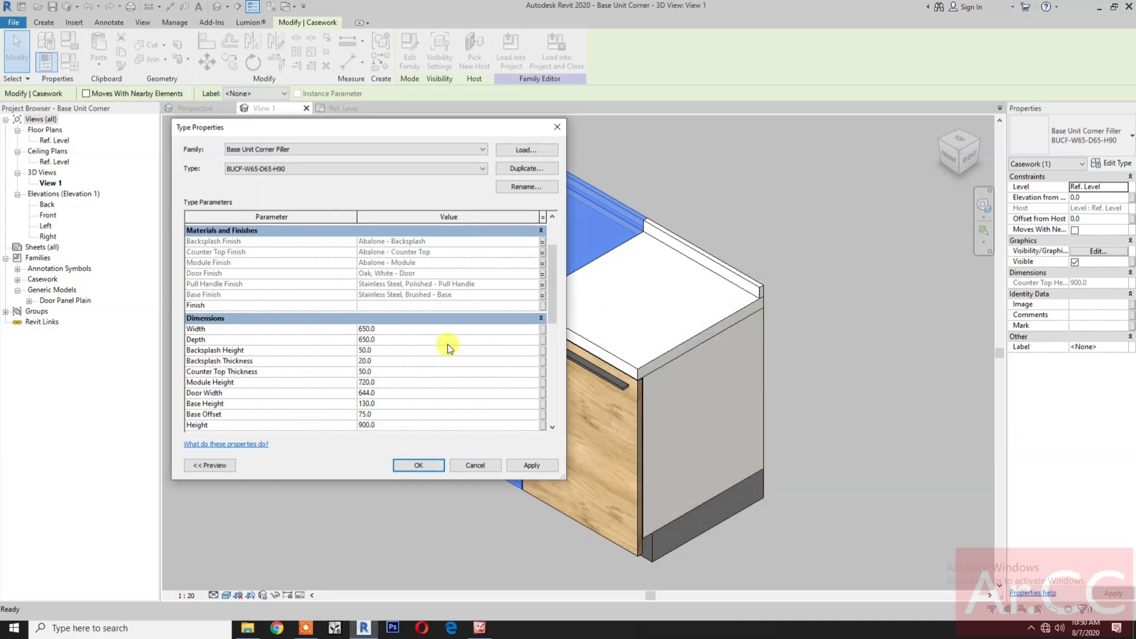
left_click(542, 340)
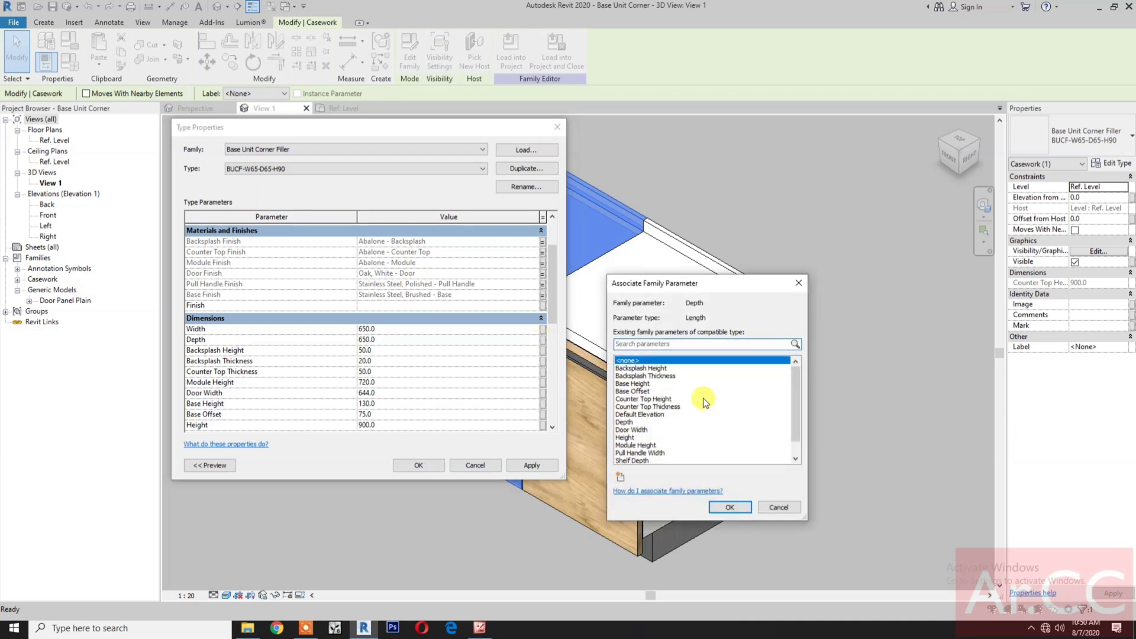
left_click(627, 422)
left_click(730, 508)
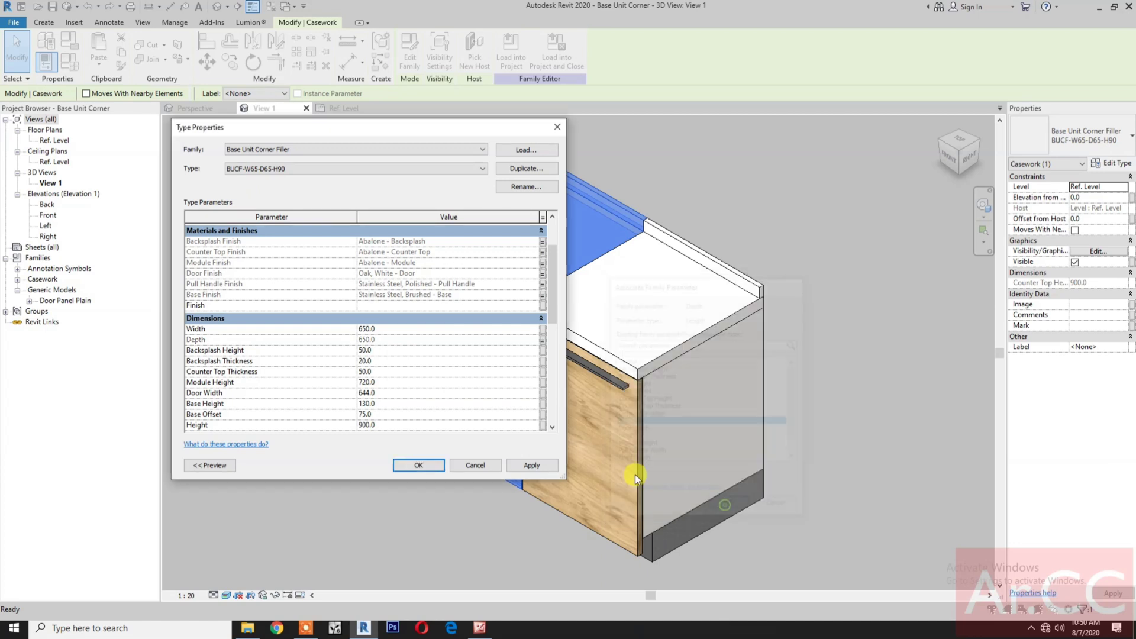
left_click(543, 350)
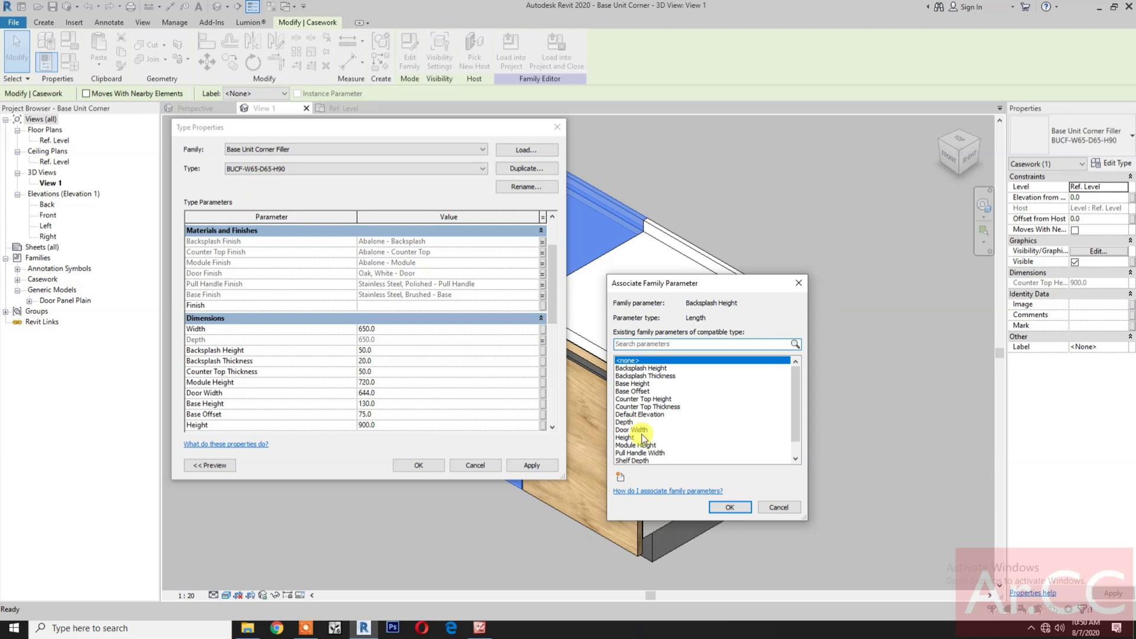
left_click(642, 368)
left_click(729, 507)
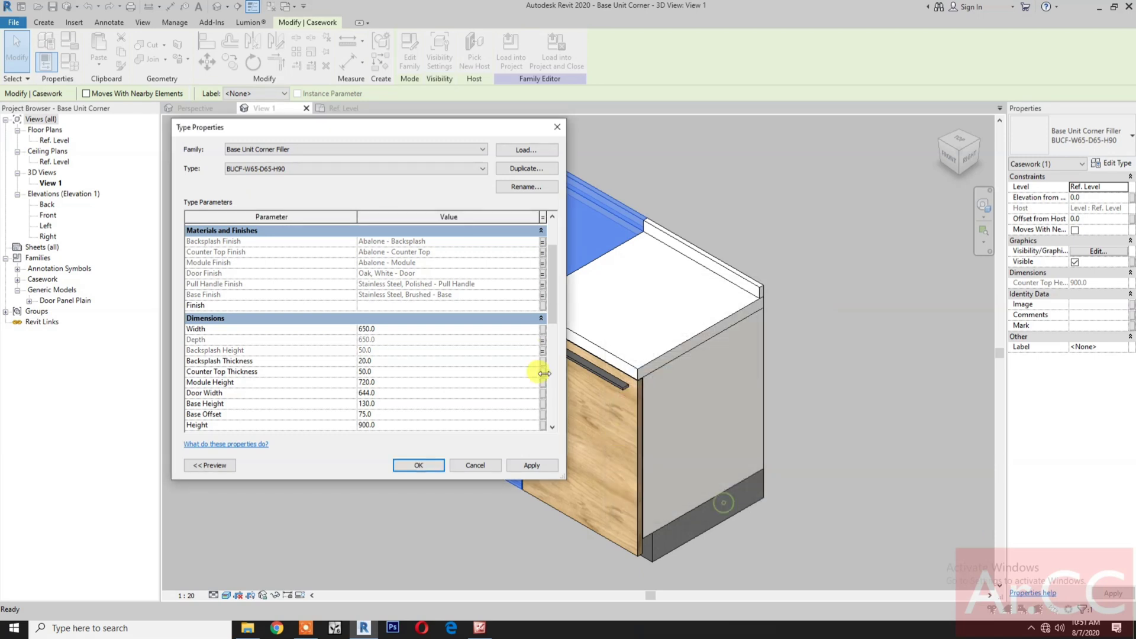
- Link Backsplash Thickness, Counter Top Thickness and Module Height to matching family parameters
left_click(543, 361)
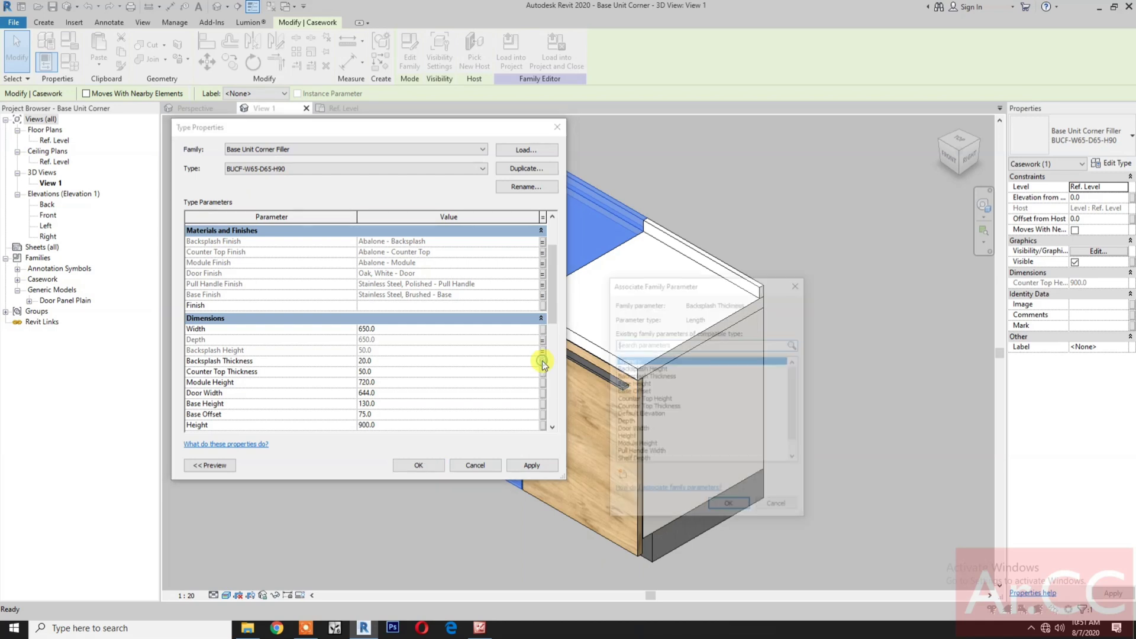
left_click(637, 376)
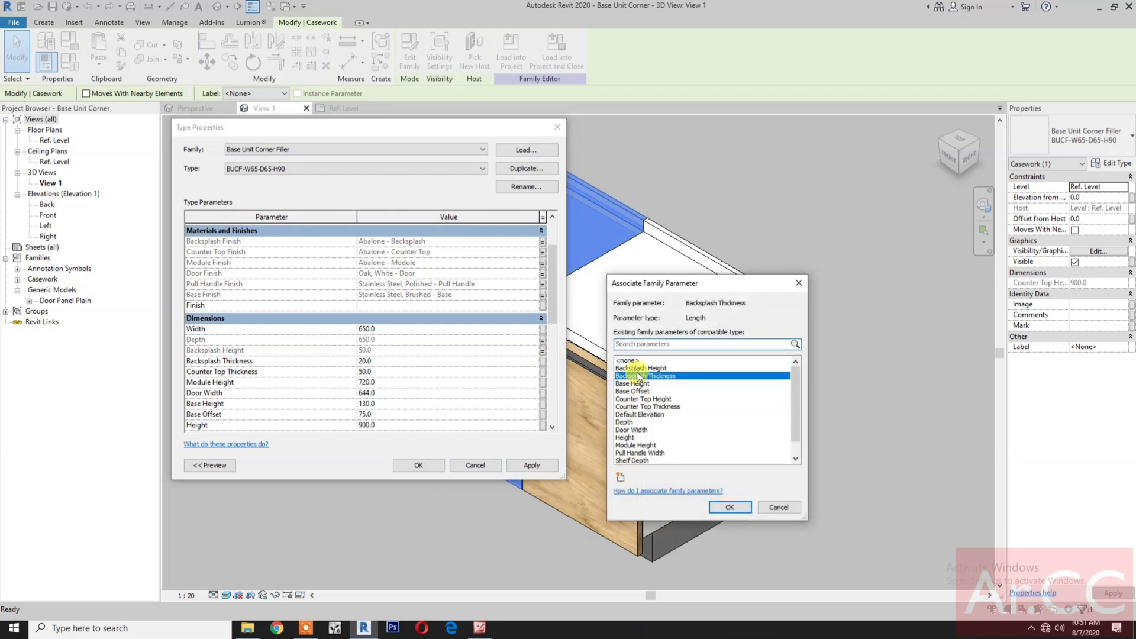
left_click(730, 508)
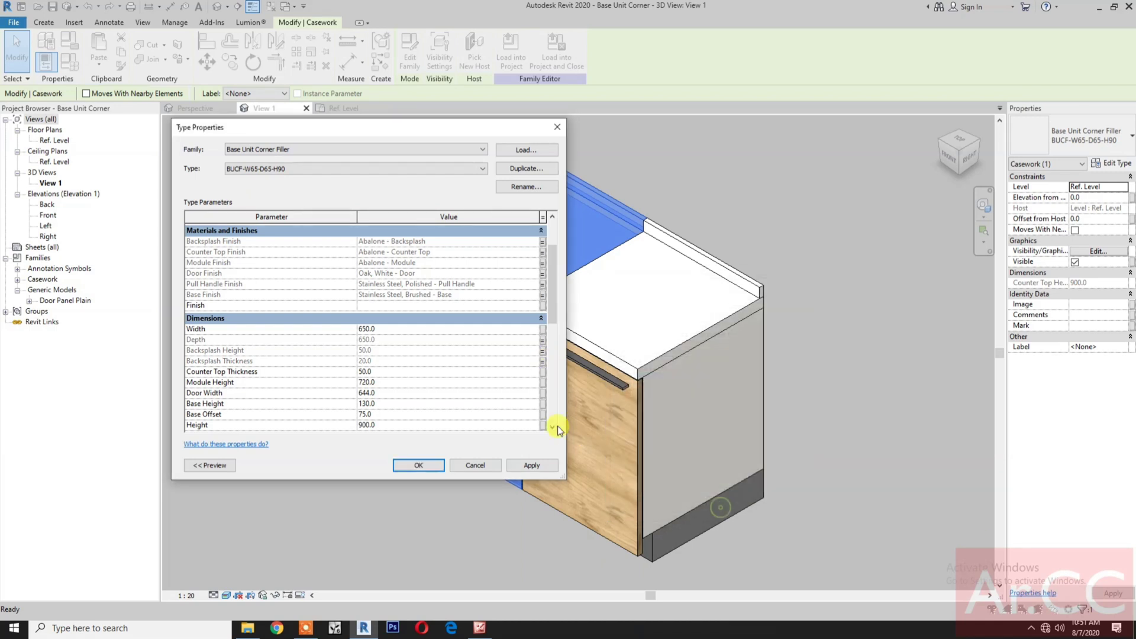
left_click(543, 373)
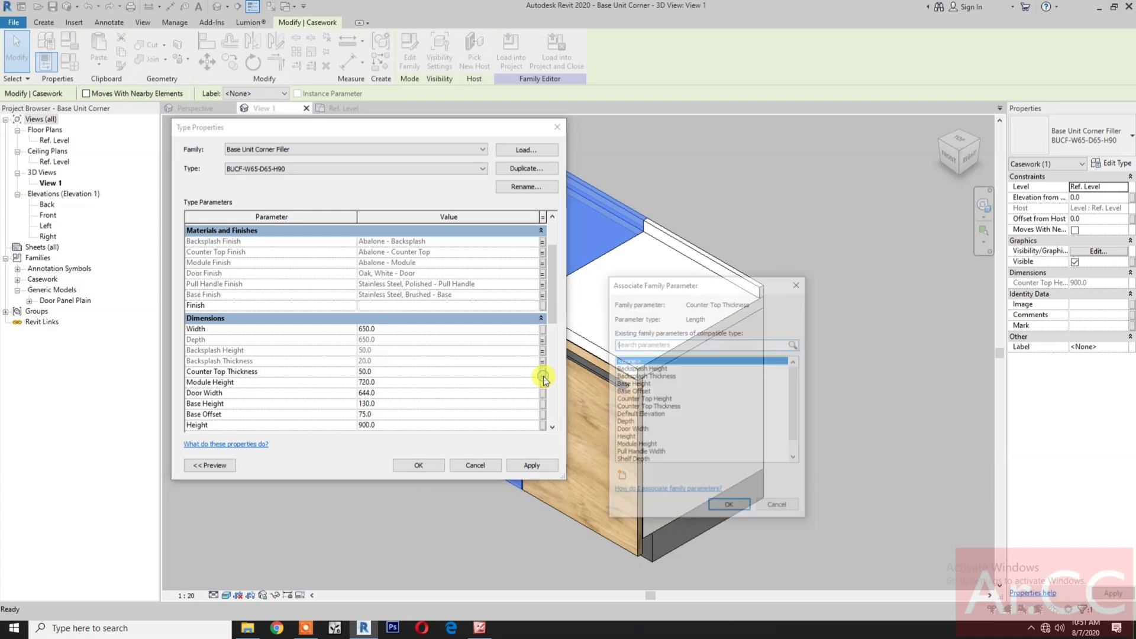
left_click(648, 406)
left_click(730, 506)
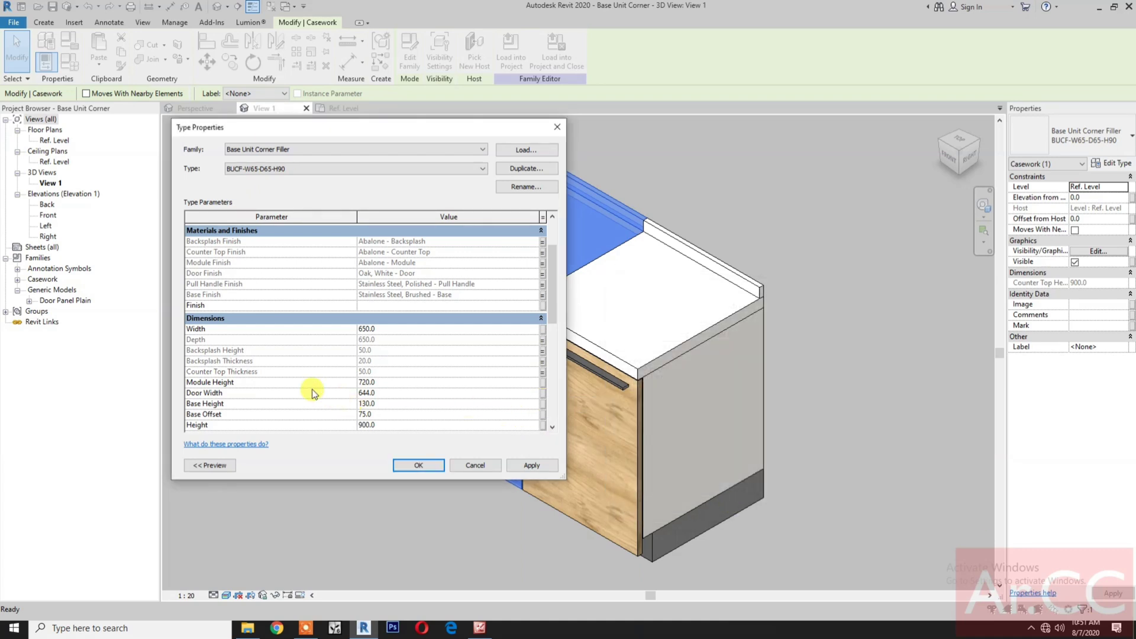
left_click(542, 383)
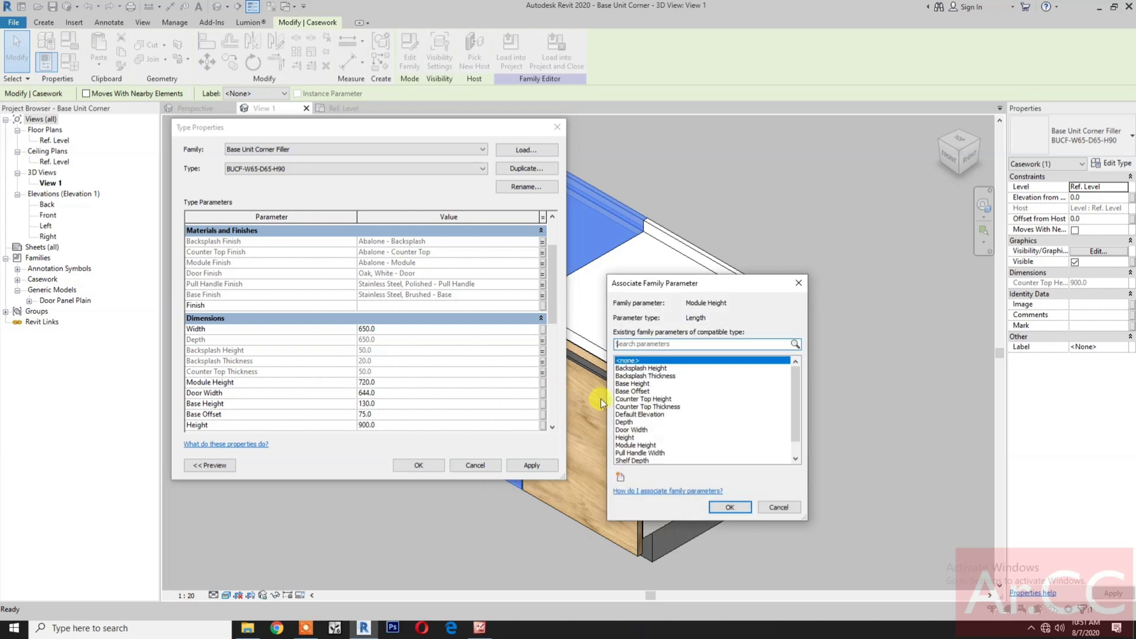
left_click(640, 445)
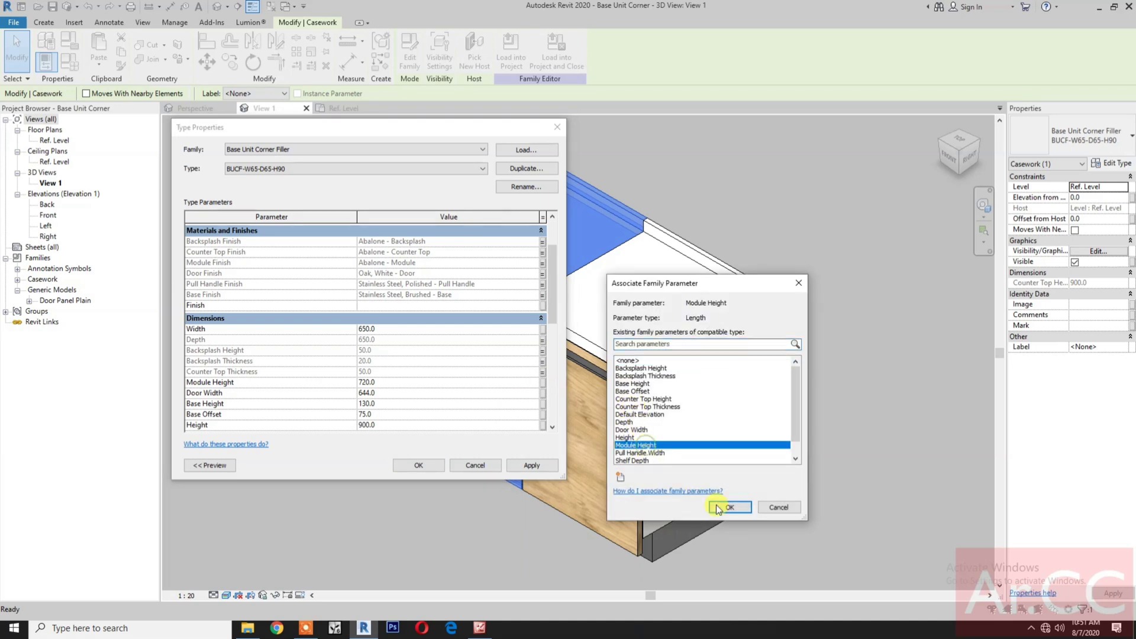
left_click(731, 508)
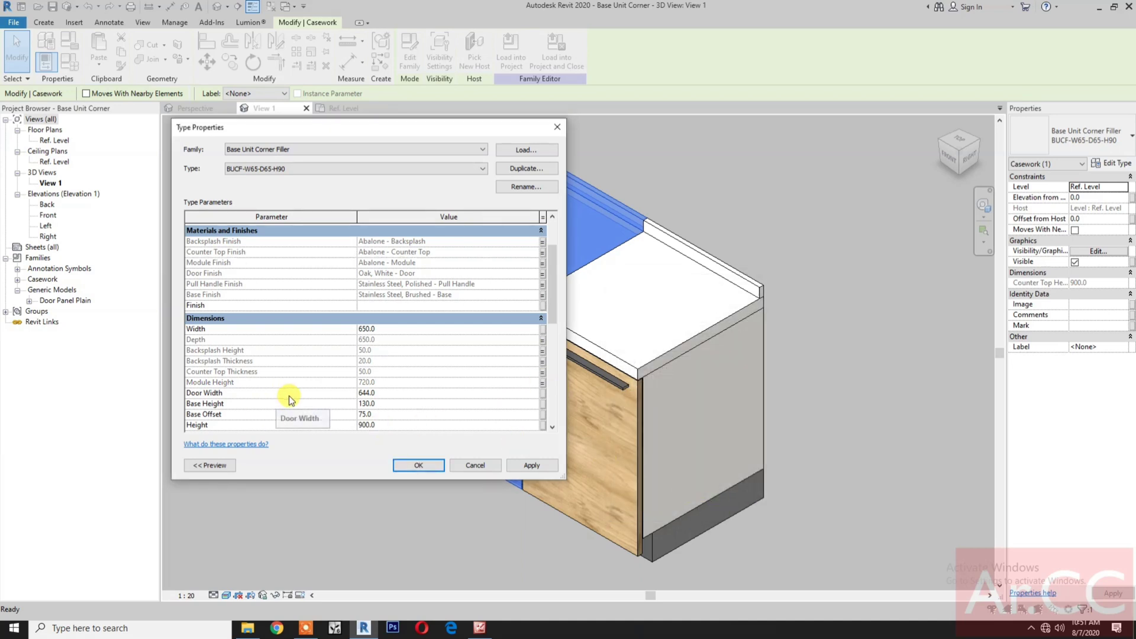
- Link Base Height, Base Offset and Height to their matching family parameters
left_click(542, 404)
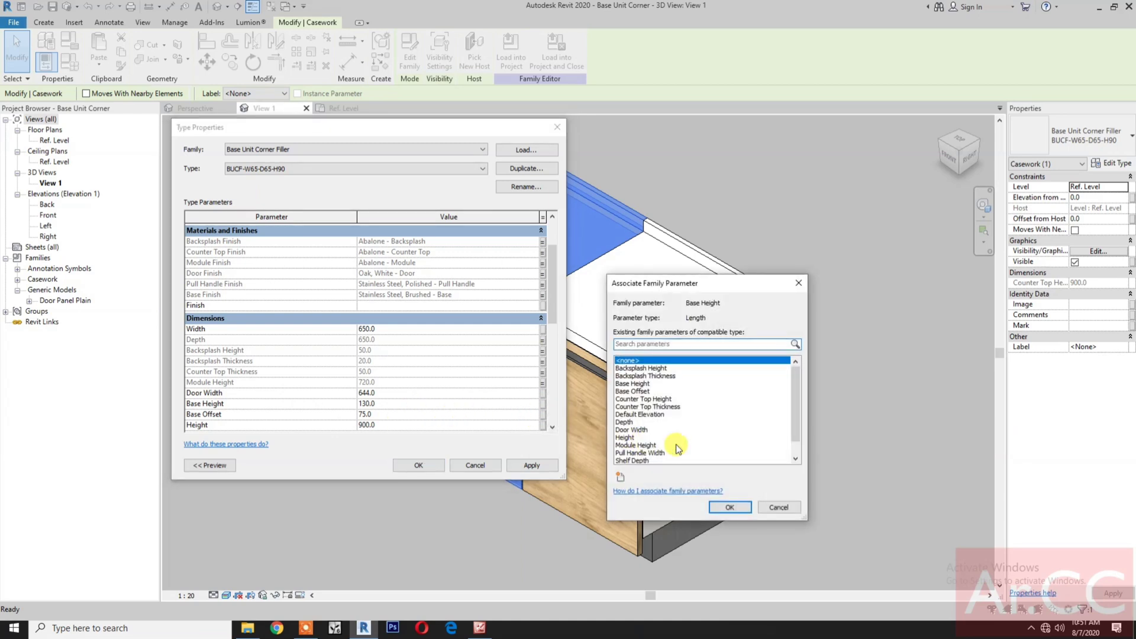
left_click(643, 384)
left_click(716, 505)
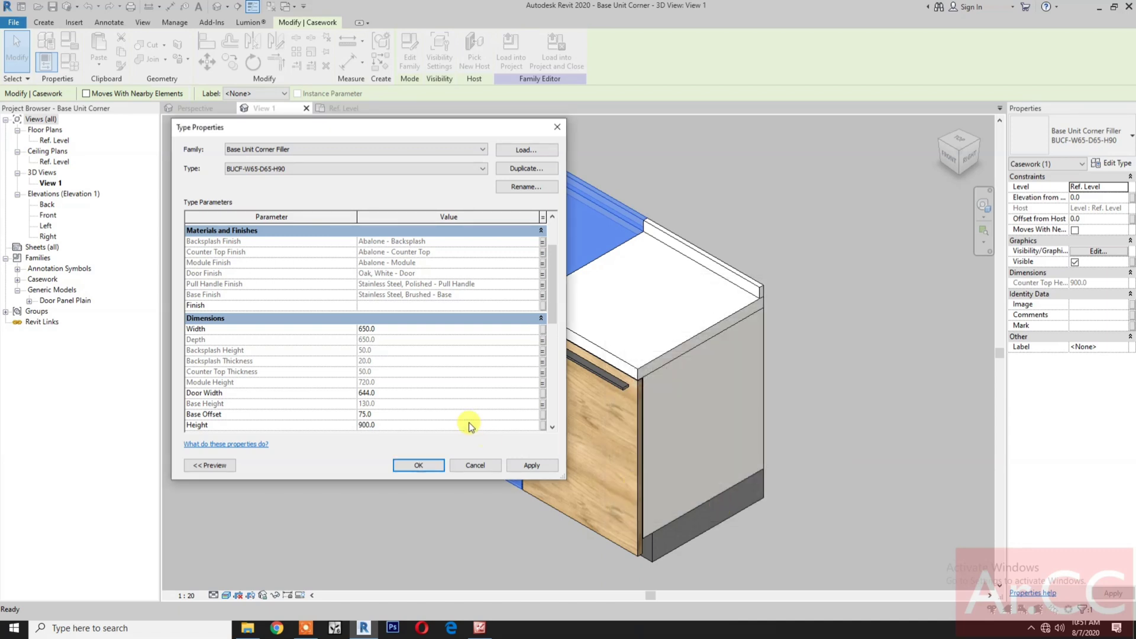
scroll(470, 424, "down", 1)
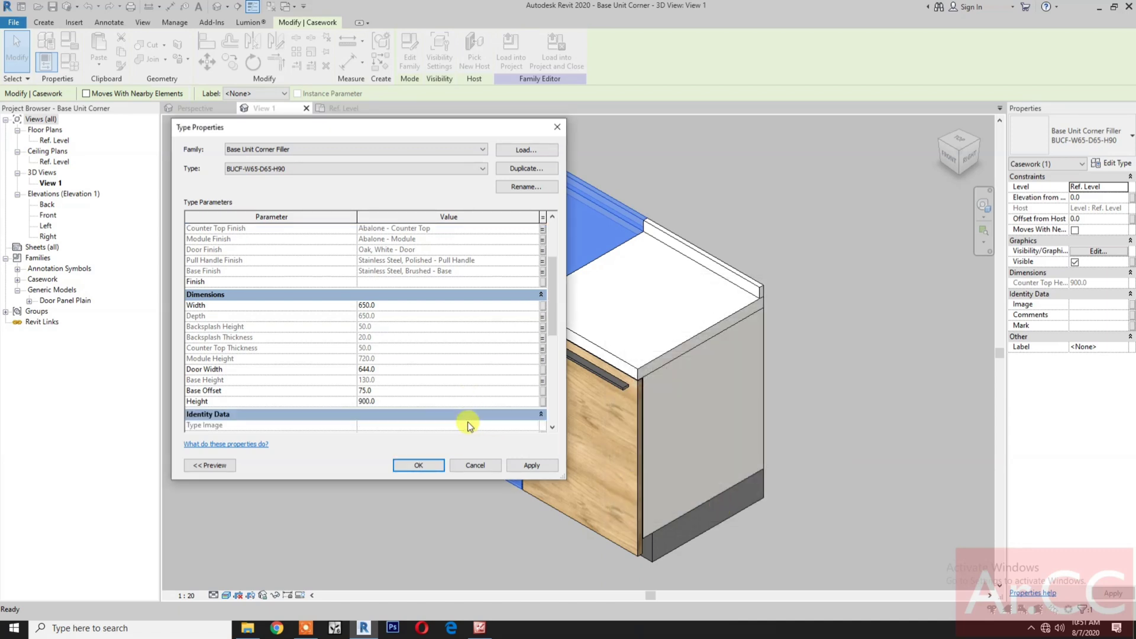
left_click(541, 391)
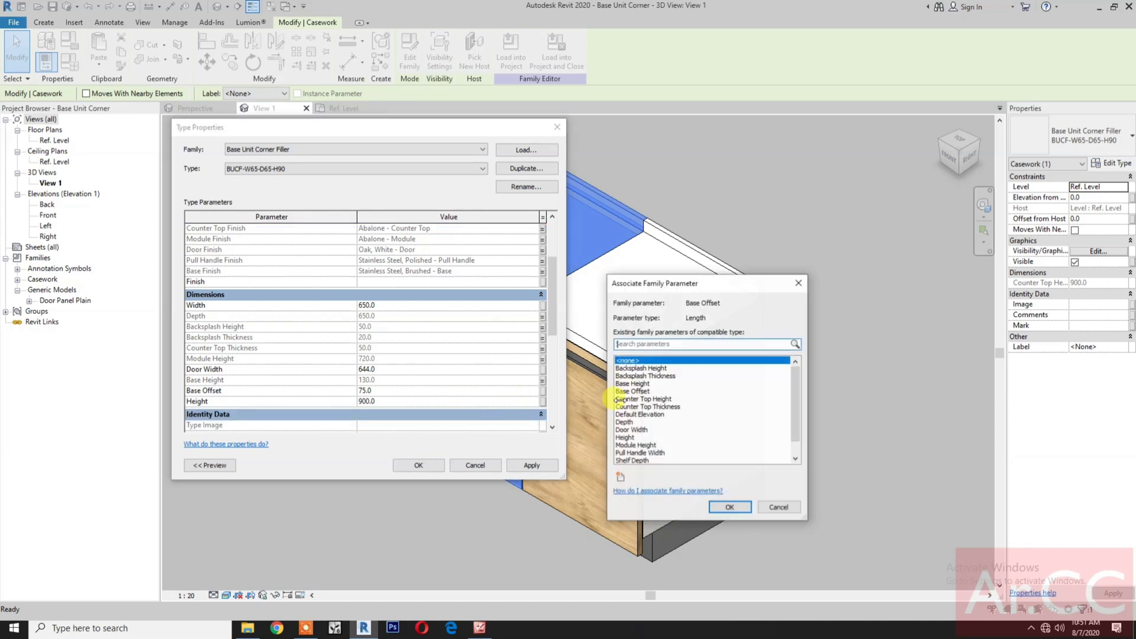
left_click(648, 392)
left_click(730, 507)
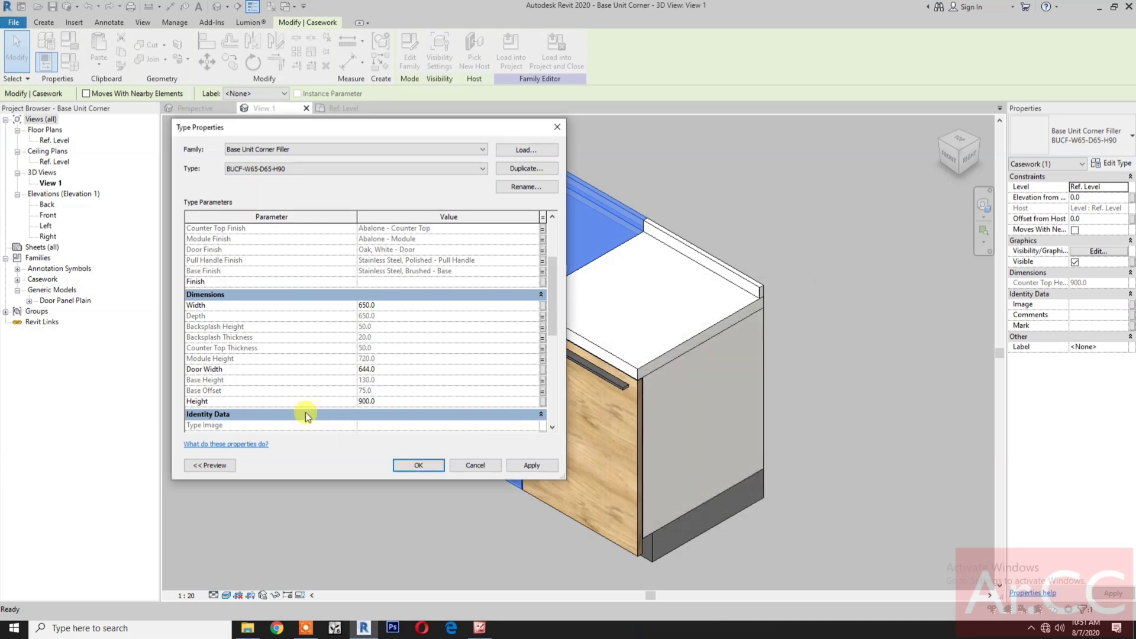
left_click(543, 401)
scroll(654, 438, "down", 1)
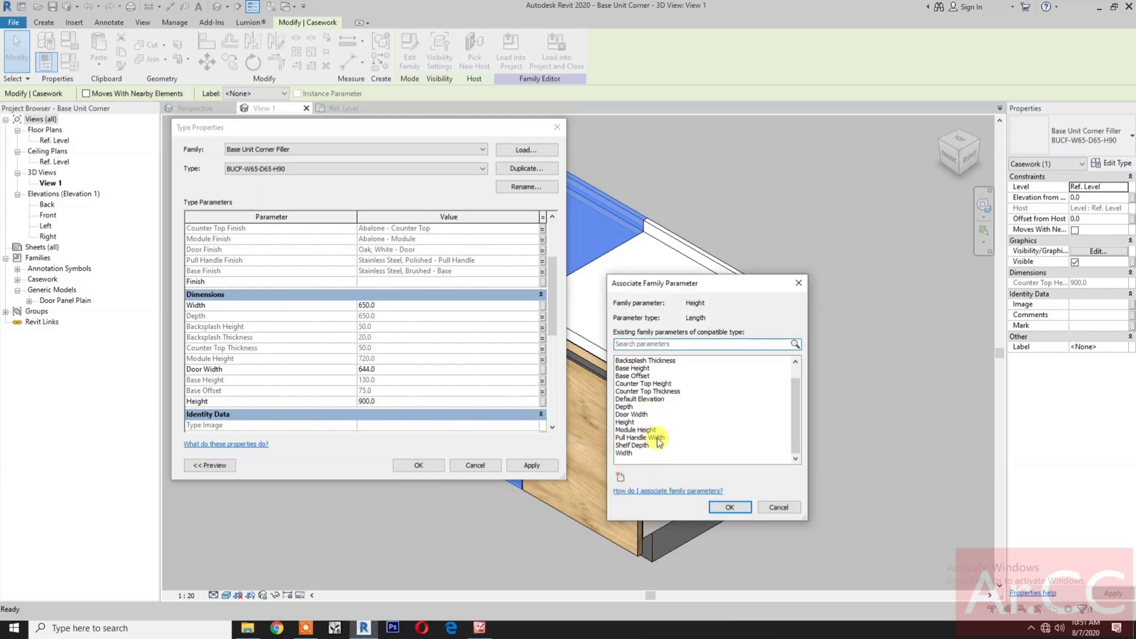
left_click(626, 422)
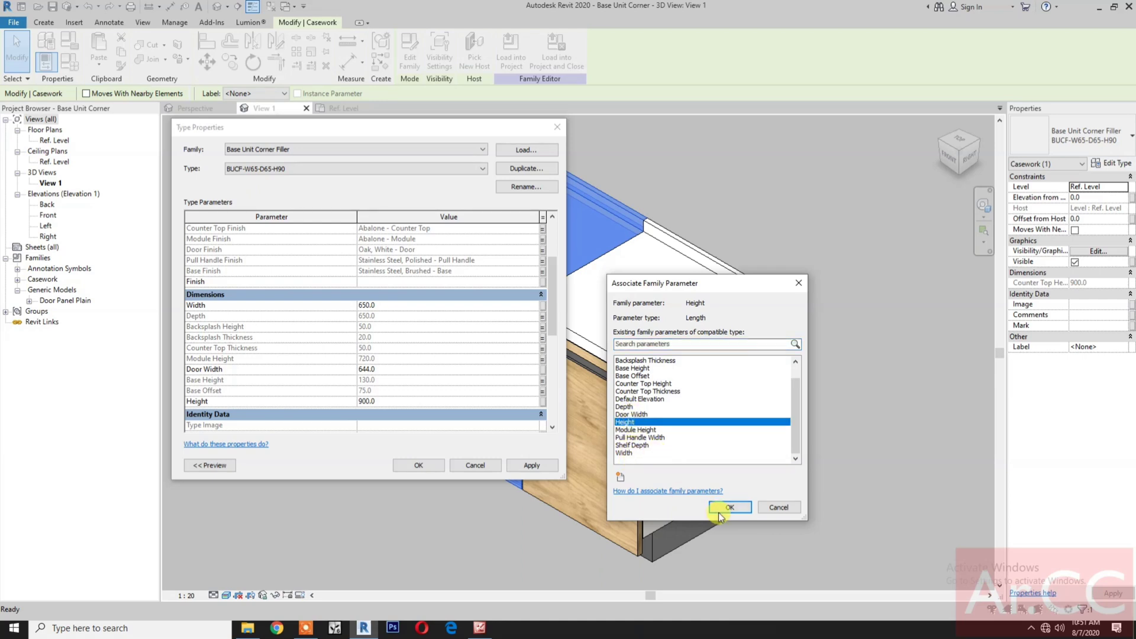
left_click(728, 503)
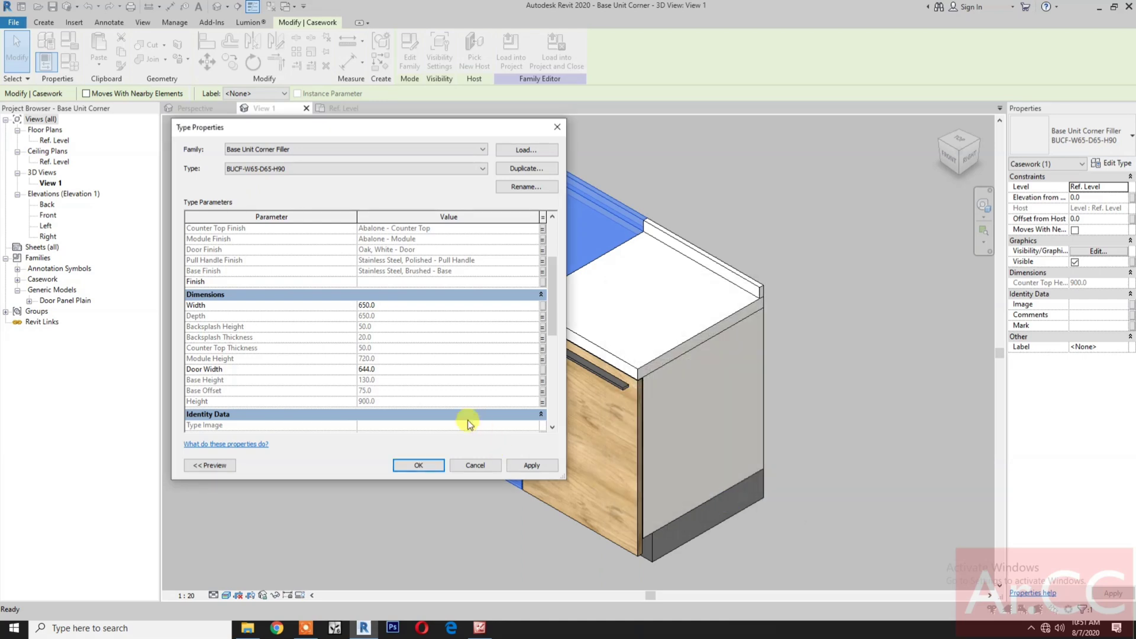
scroll(464, 418, "down", 1)
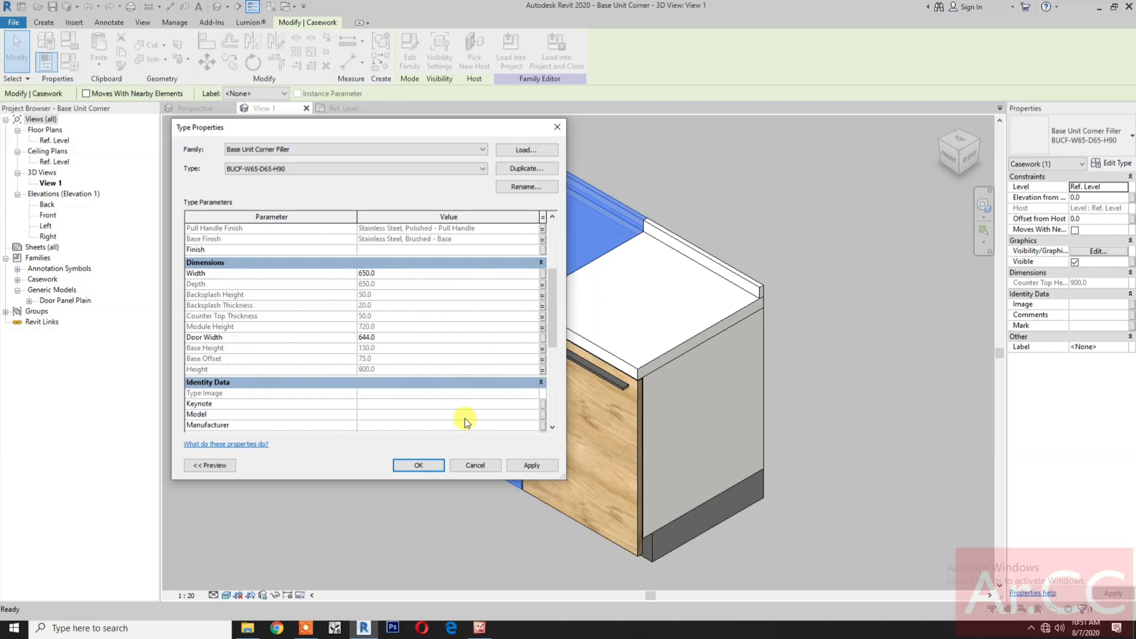
- Link Backsplash On/Off to its family parameter and start associating Side Backsplash On/Off
scroll(464, 418, "down", 2)
scroll(464, 418, "down", 4)
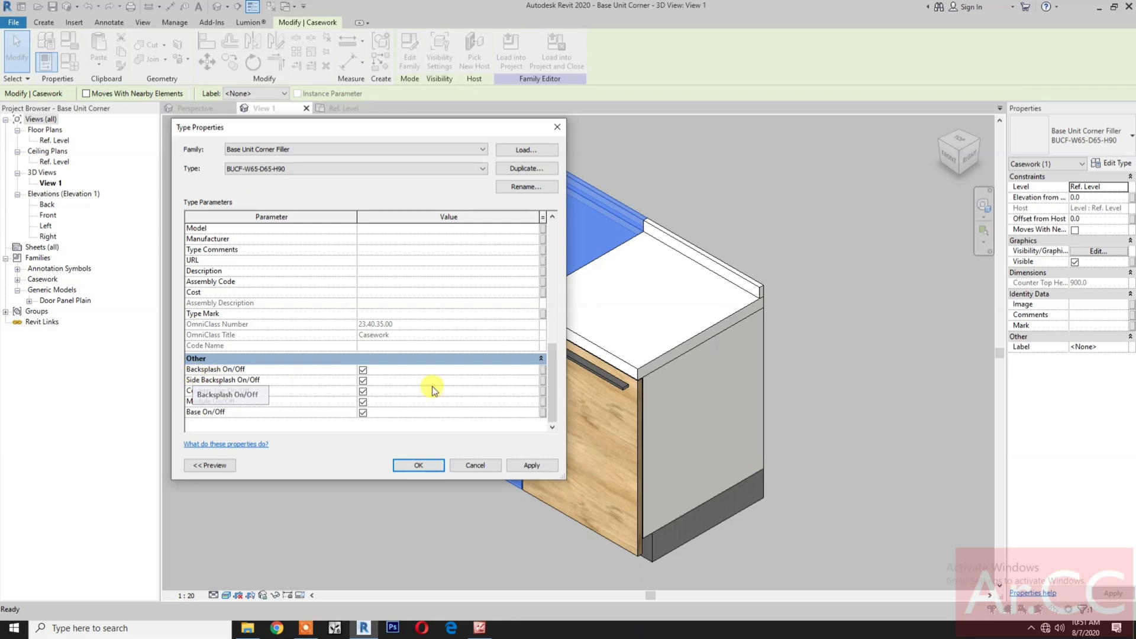
left_click(543, 370)
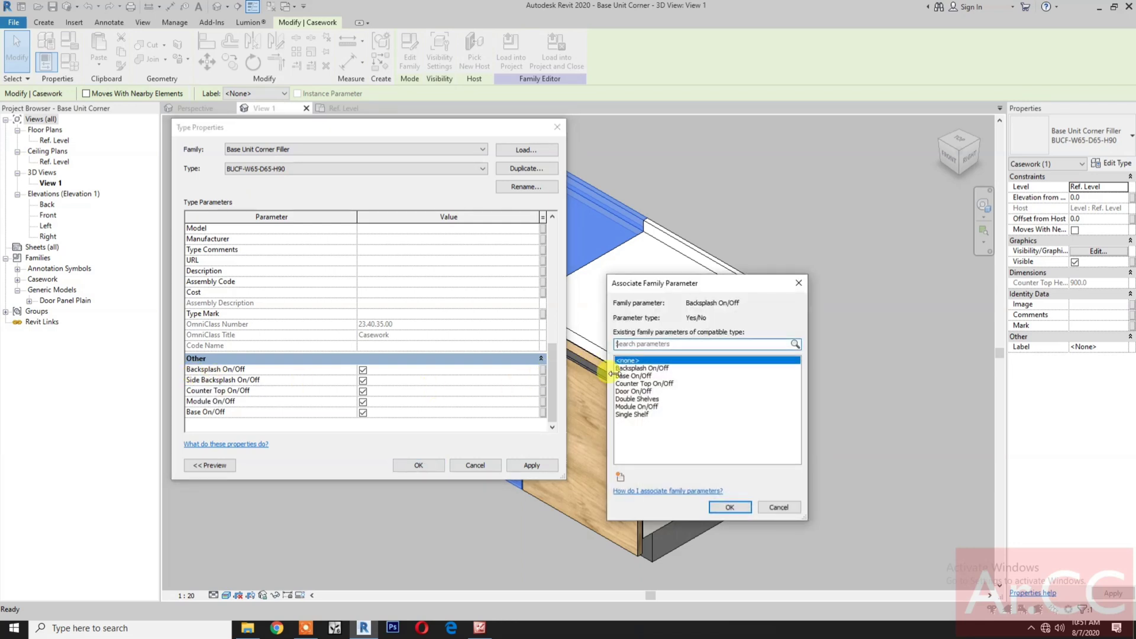
left_click(642, 368)
left_click(722, 508)
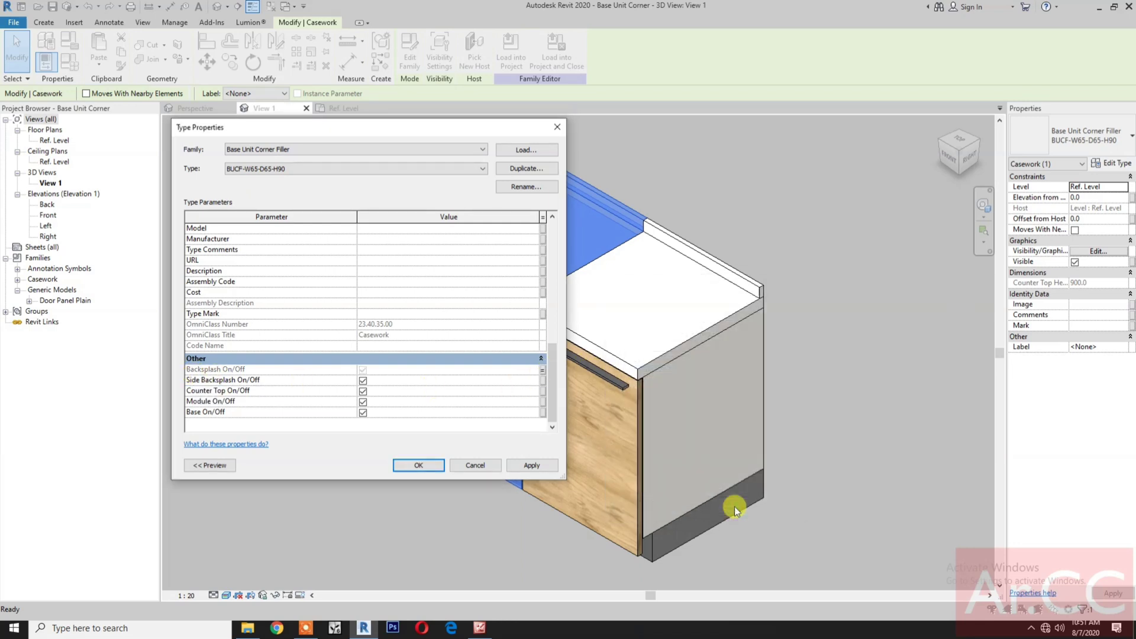
left_click(542, 380)
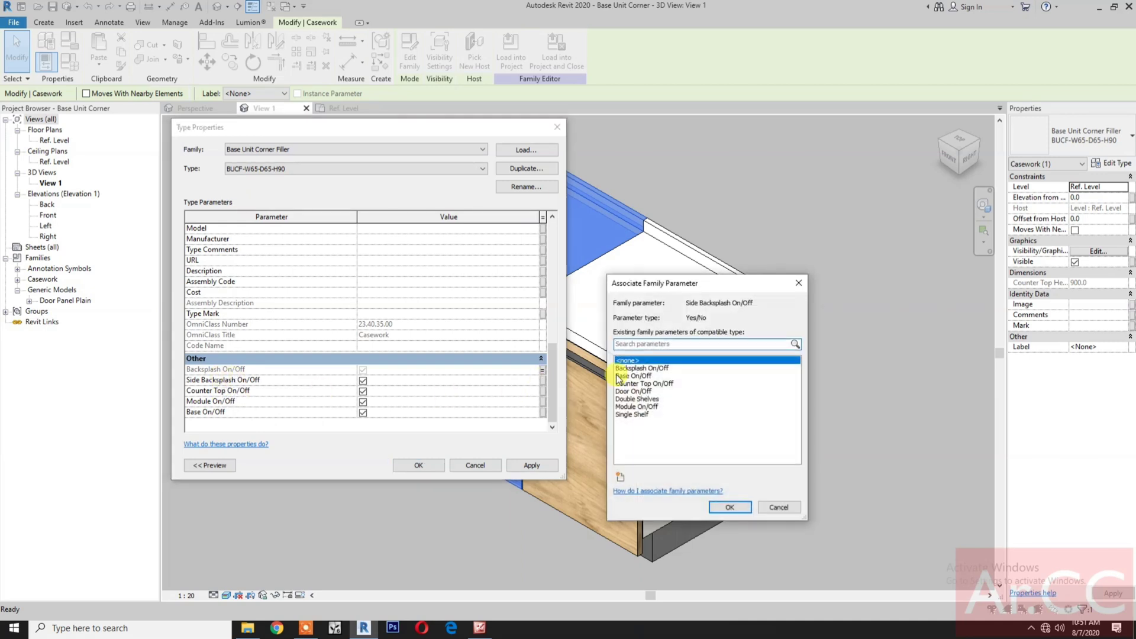
- Create a new Yes/No family parameter named Side Backsplash On/Off
left_click(623, 477)
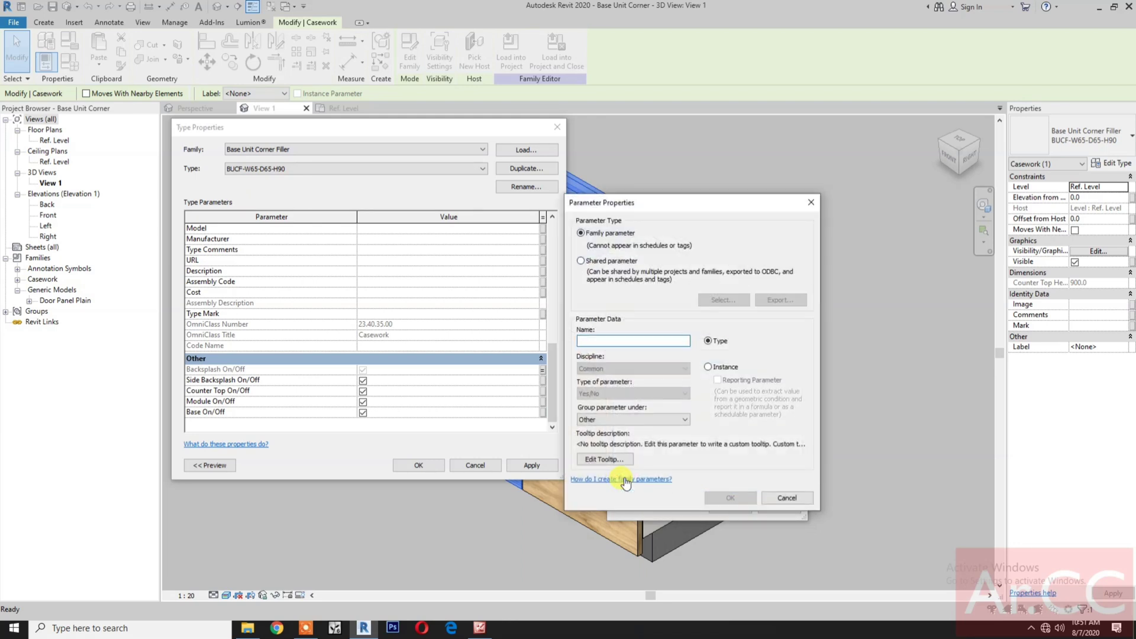
type("S")
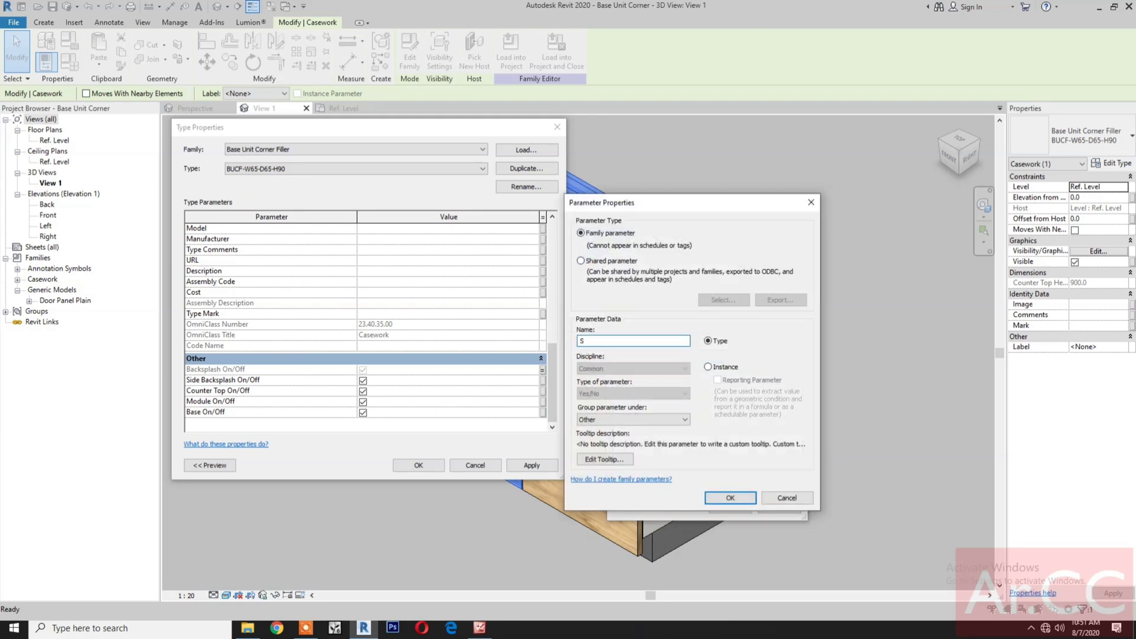
type("ide Backsplash On/Off")
left_click(743, 497)
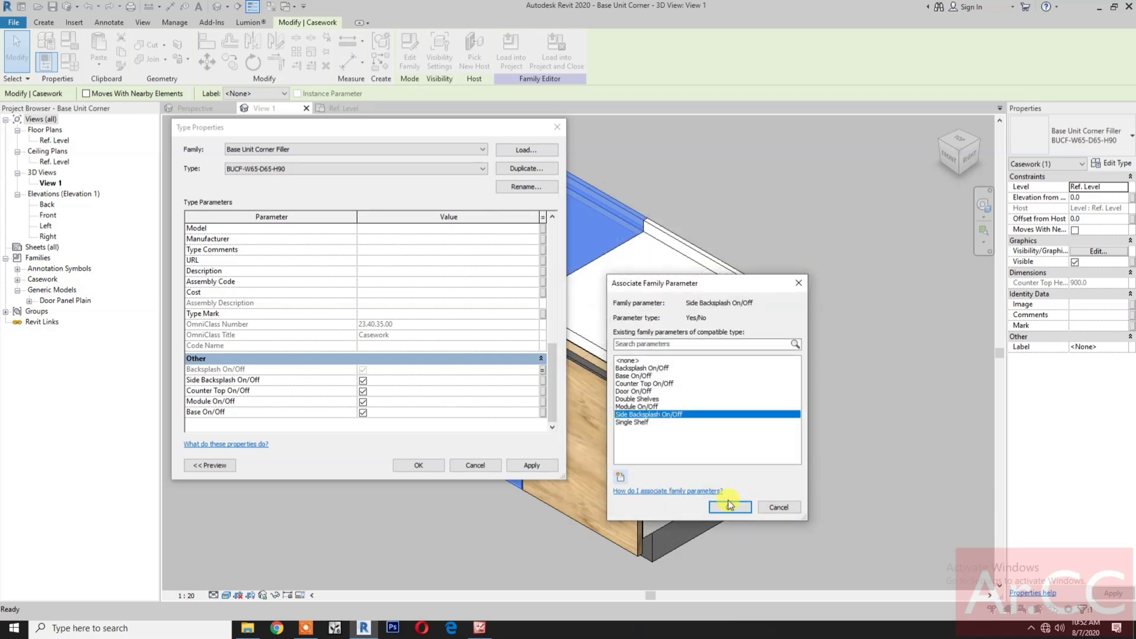
- Link the filler's Side Backsplash, Counter Top and Module On/Off to matching family parameters
left_click(729, 505)
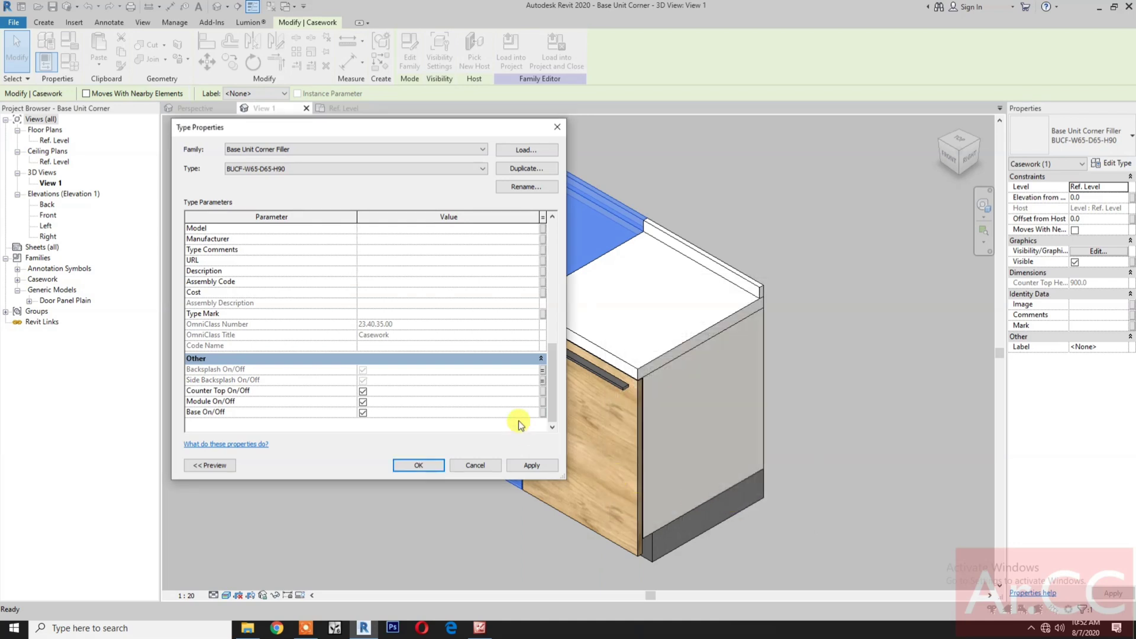
left_click(542, 391)
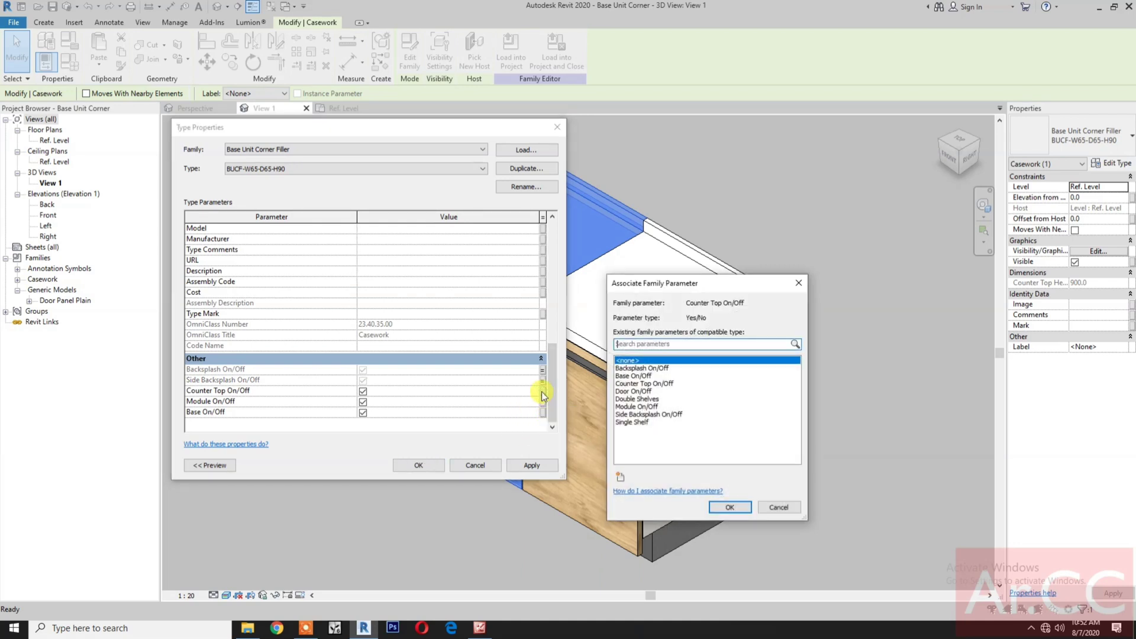
left_click(651, 383)
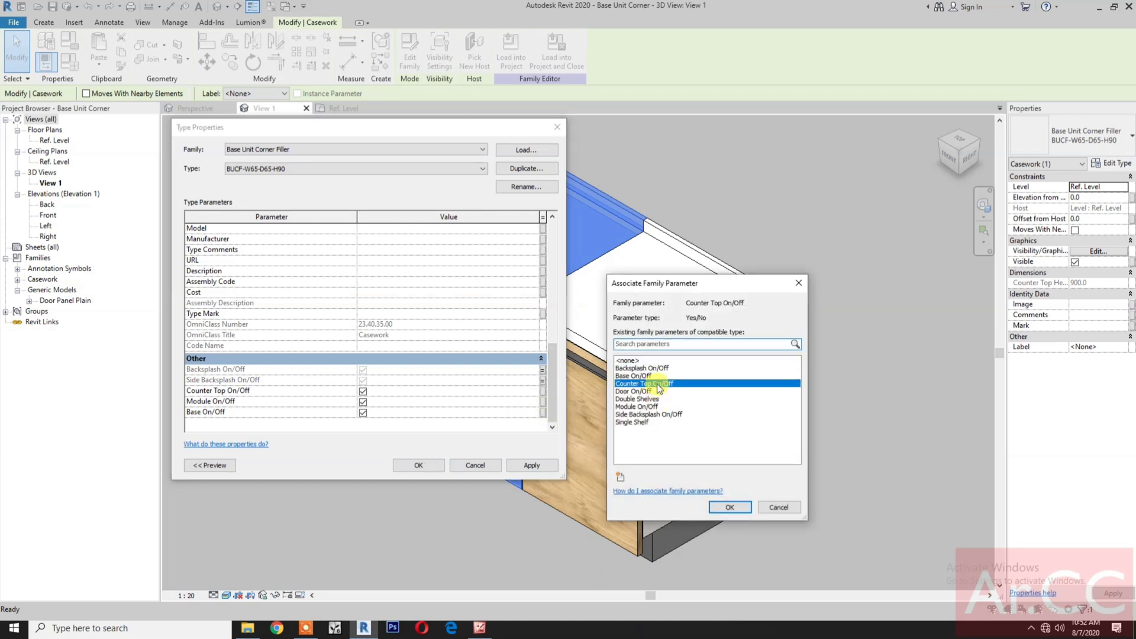
left_click(732, 507)
left_click(542, 402)
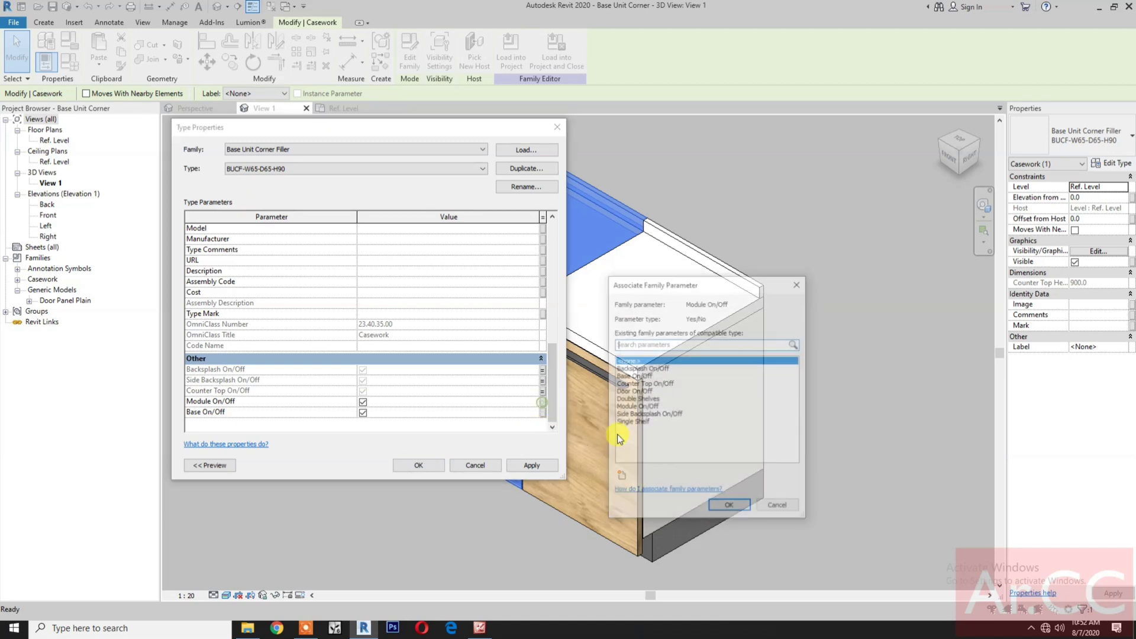
left_click(636, 407)
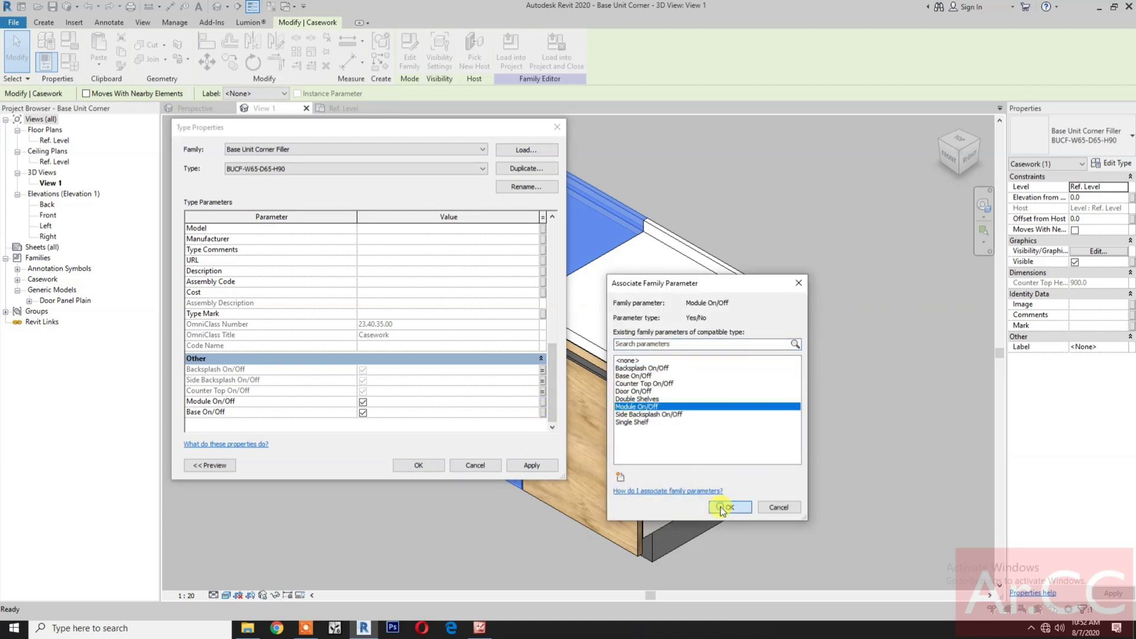
left_click(719, 509)
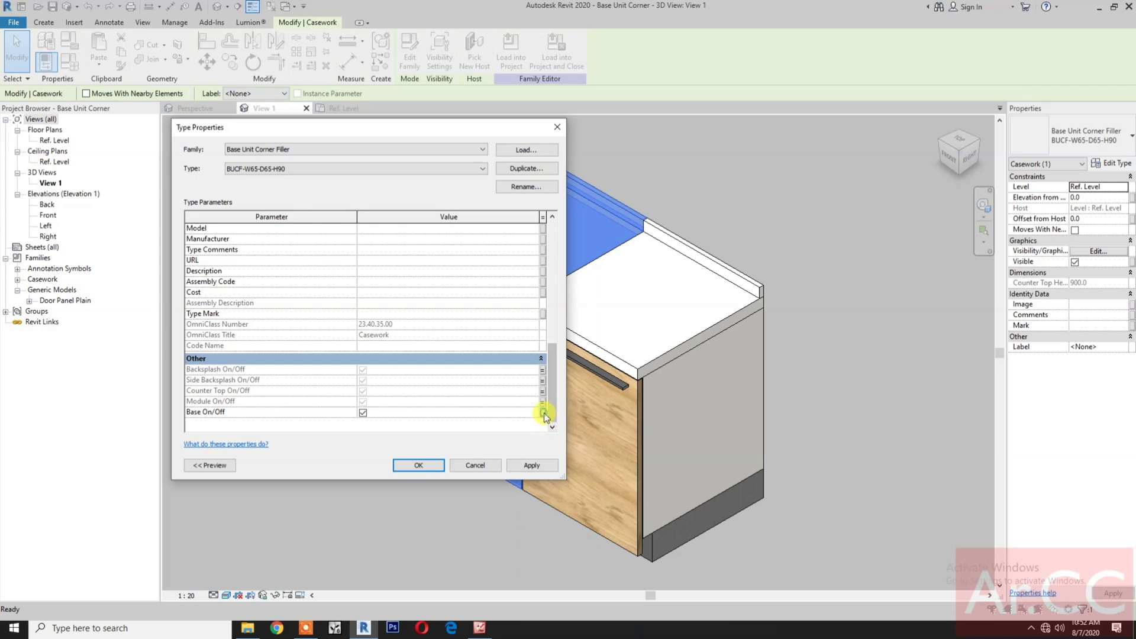
- Associate Base On/Off with the family's Base On/Off, then apply and close type properties
left_click(542, 413)
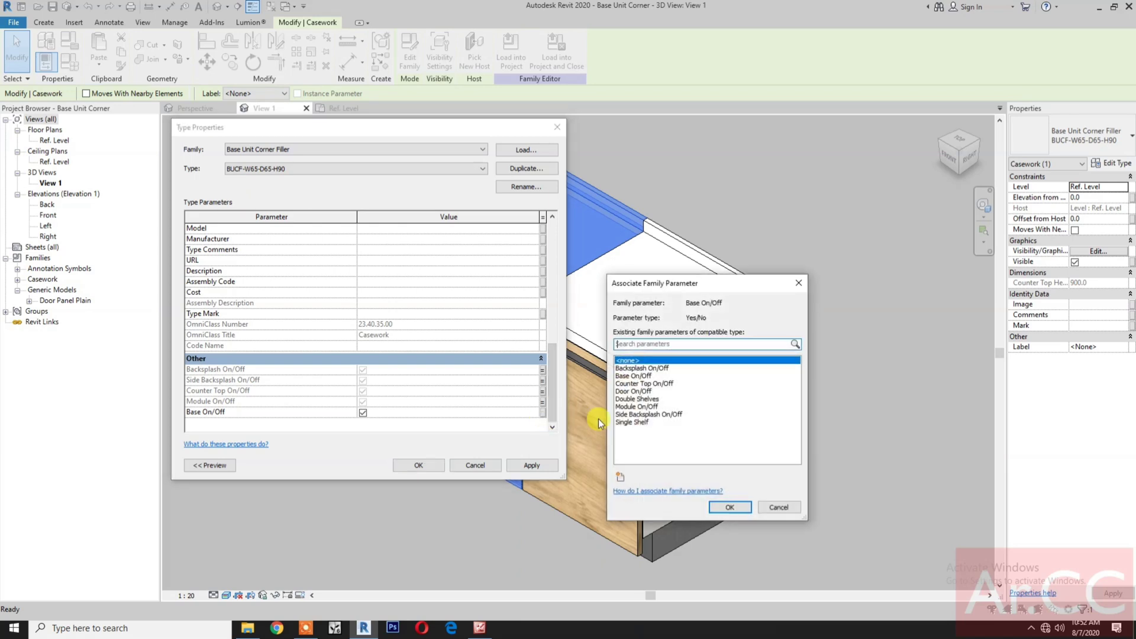
left_click(635, 376)
left_click(728, 503)
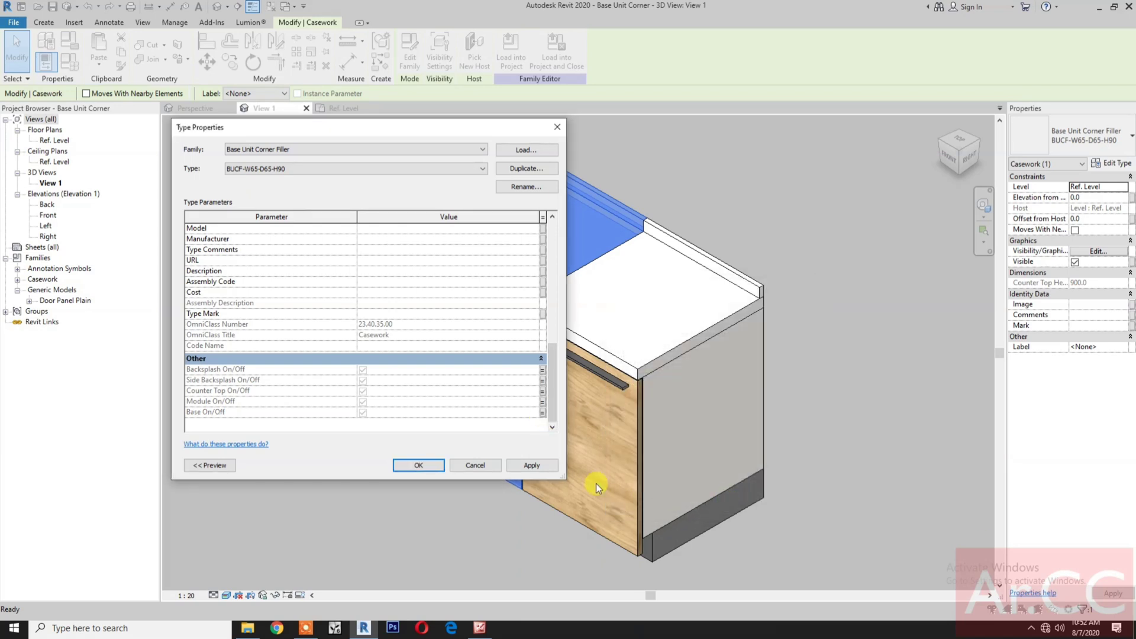
scroll(520, 414, "up", 4)
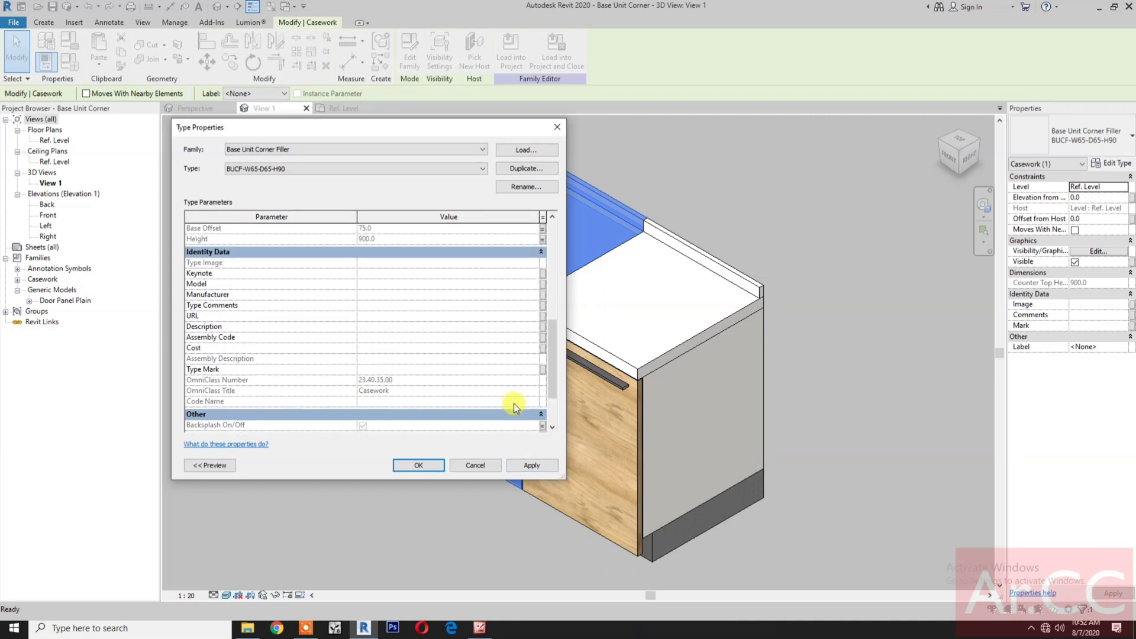
scroll(504, 416, "up", 5)
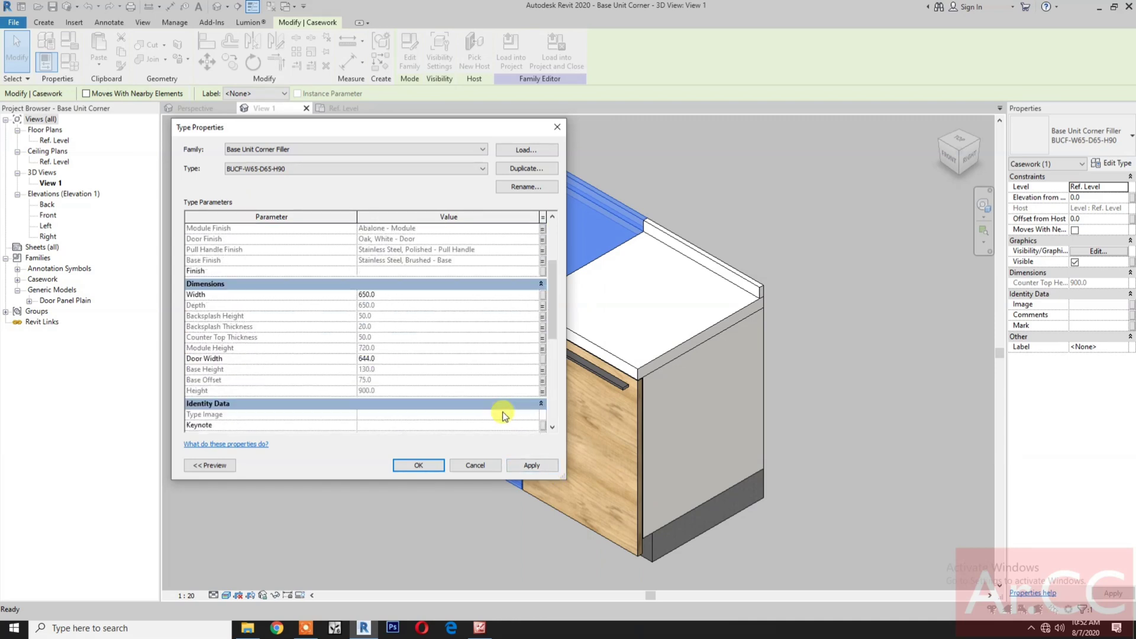
left_click(525, 466)
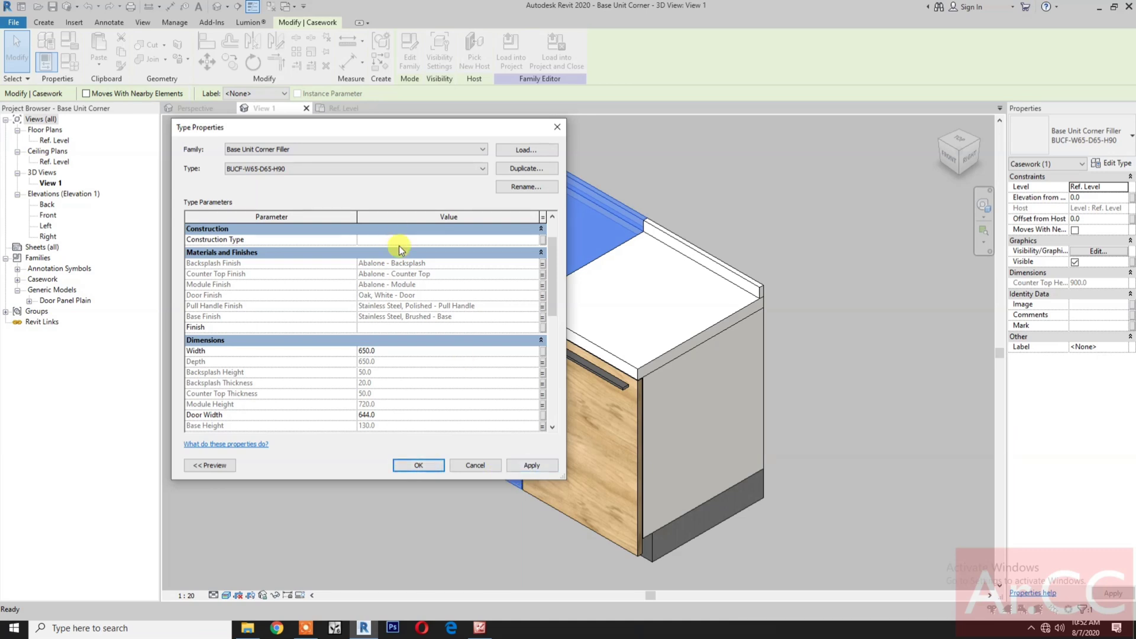
left_click(368, 175)
left_click(371, 171)
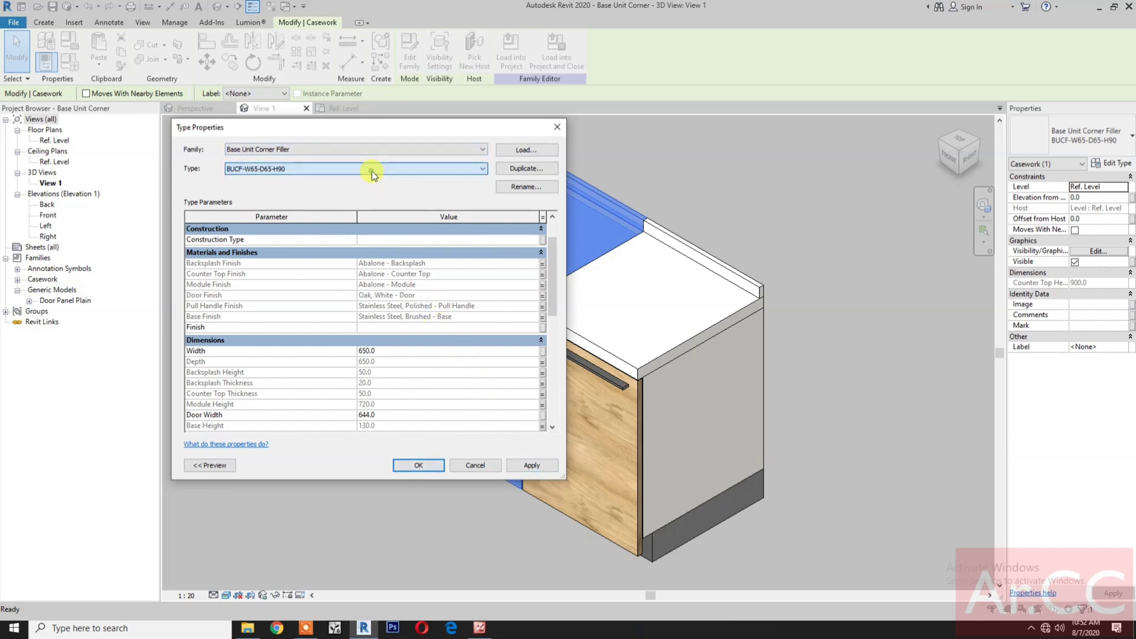
left_click(529, 466)
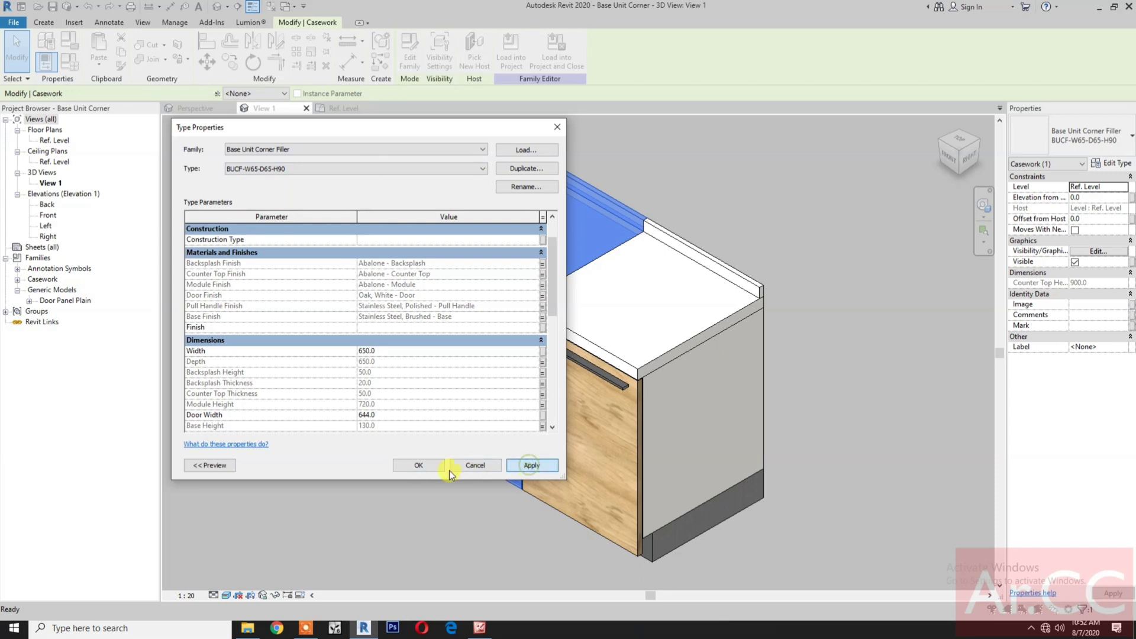
left_click(419, 466)
- Close the filler's type properties and bring up the cabinet's Family Types dialog
left_click(417, 463)
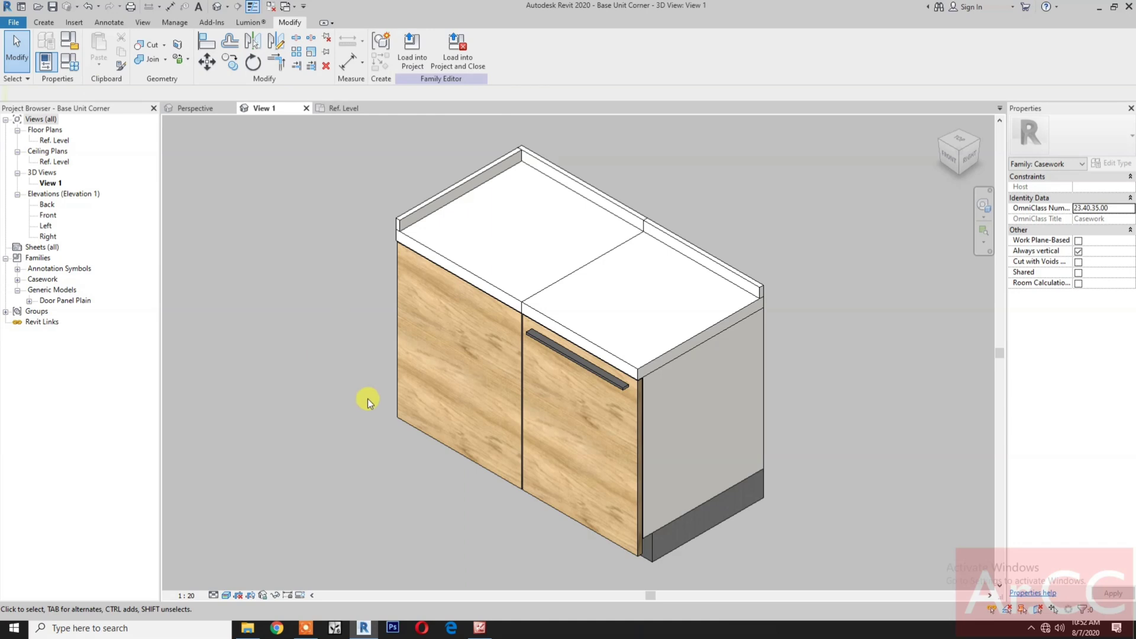
middle_click_drag(380, 545, 544, 554)
left_click(69, 61)
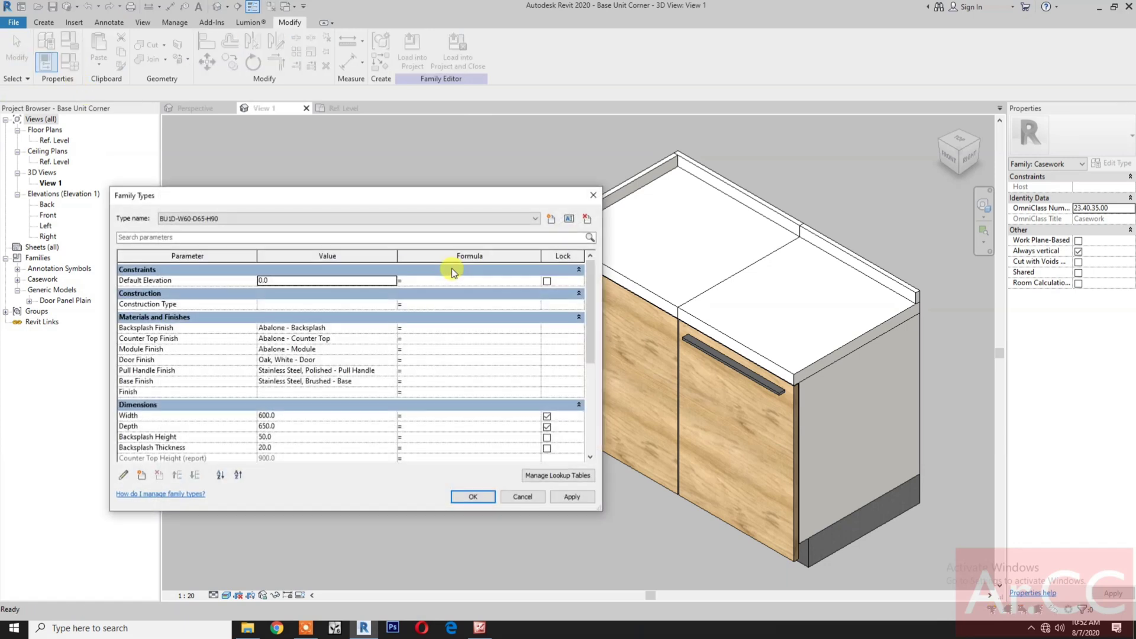
left_click_drag(438, 203, 364, 175)
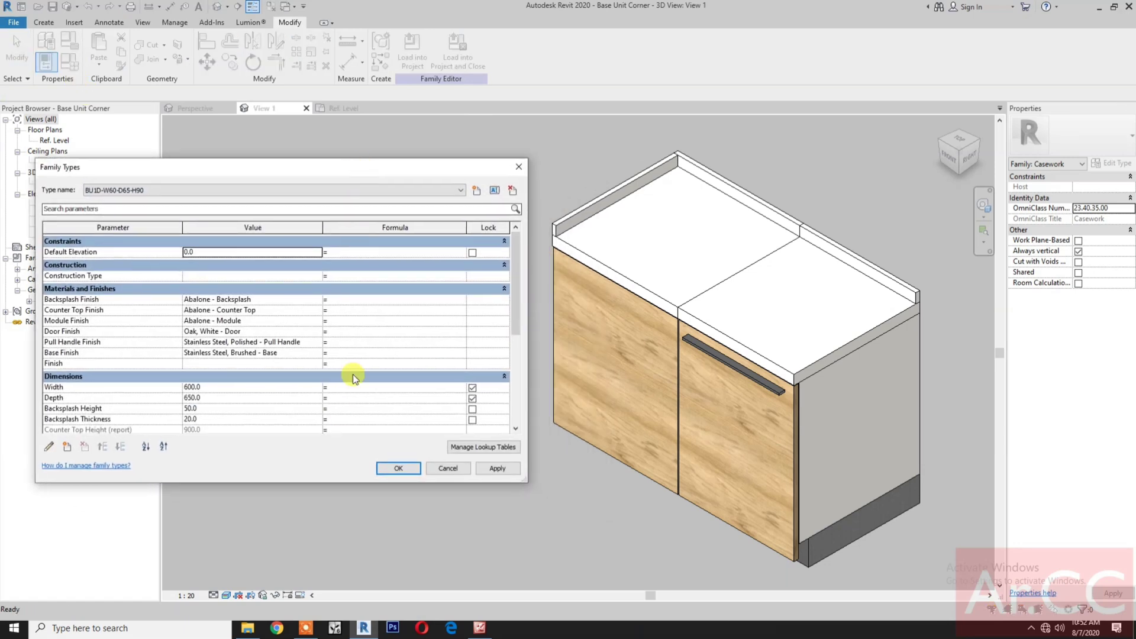
scroll(282, 386, "down", 1)
scroll(281, 385, "down", 1)
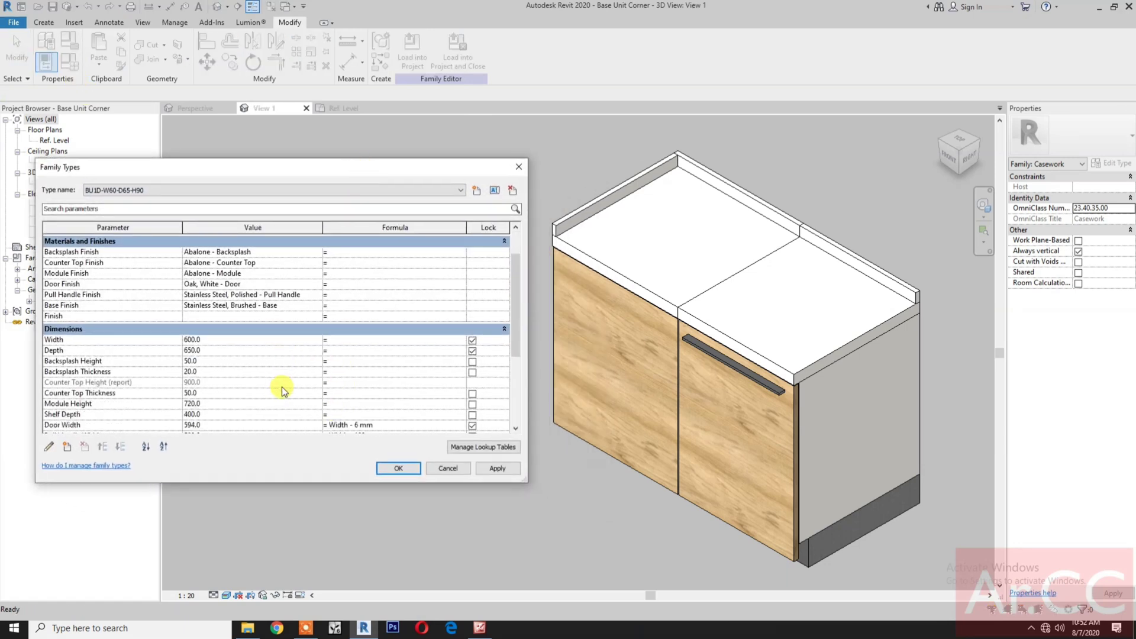
- Flex the cabinet Depth to 900, apply, then restore it to 650
left_click(242, 342)
left_click(224, 350)
type("900")
left_click(504, 471)
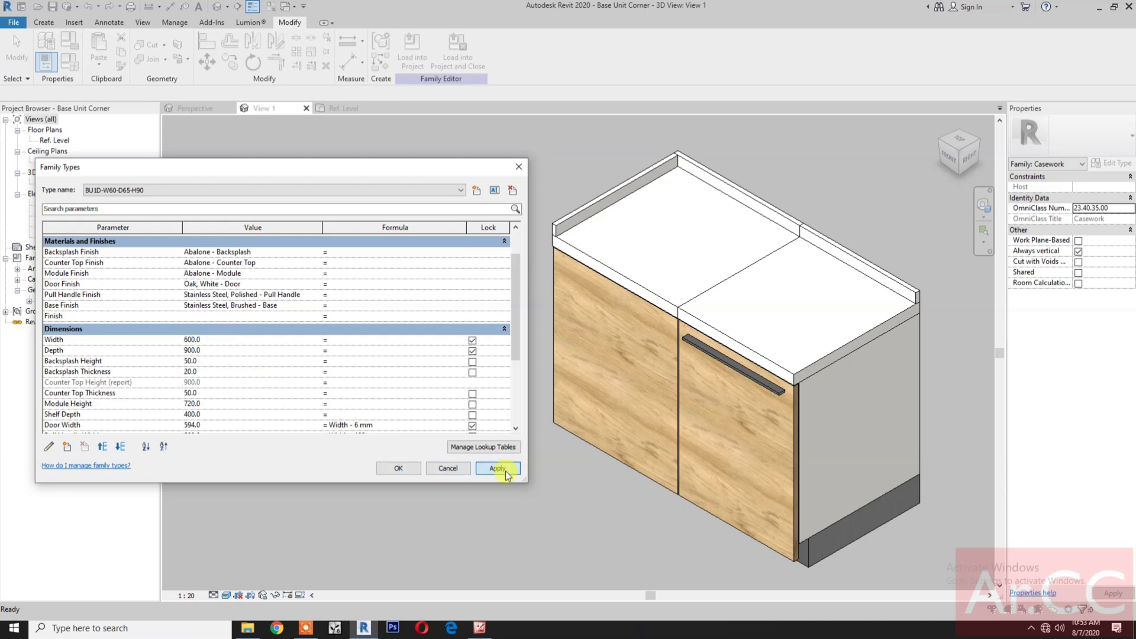
left_click(236, 350)
type("650")
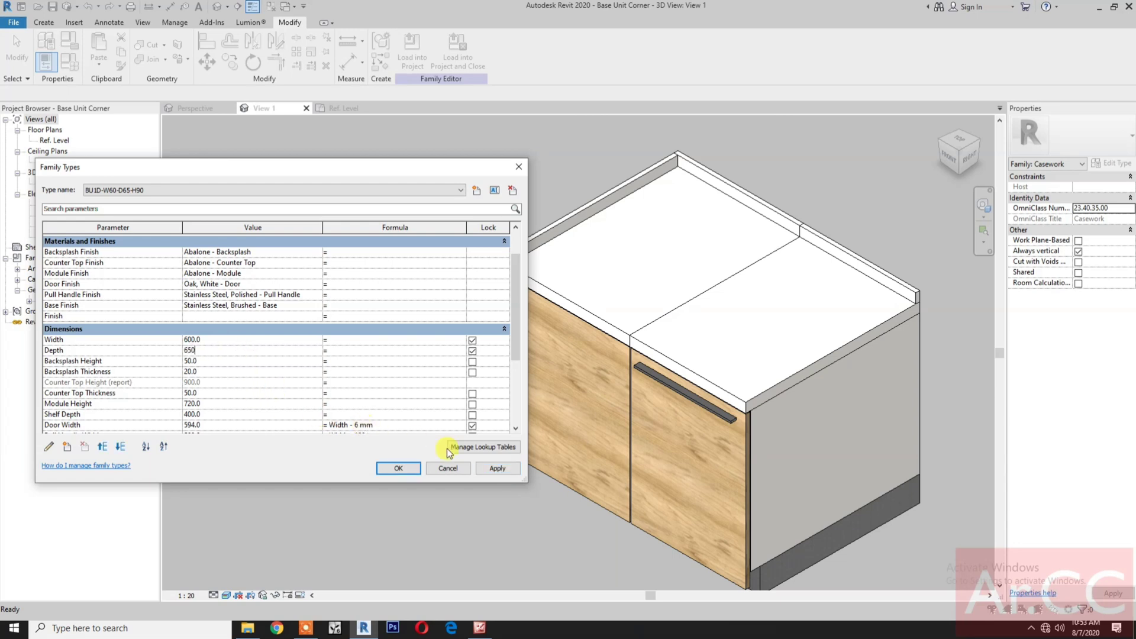
left_click(489, 470)
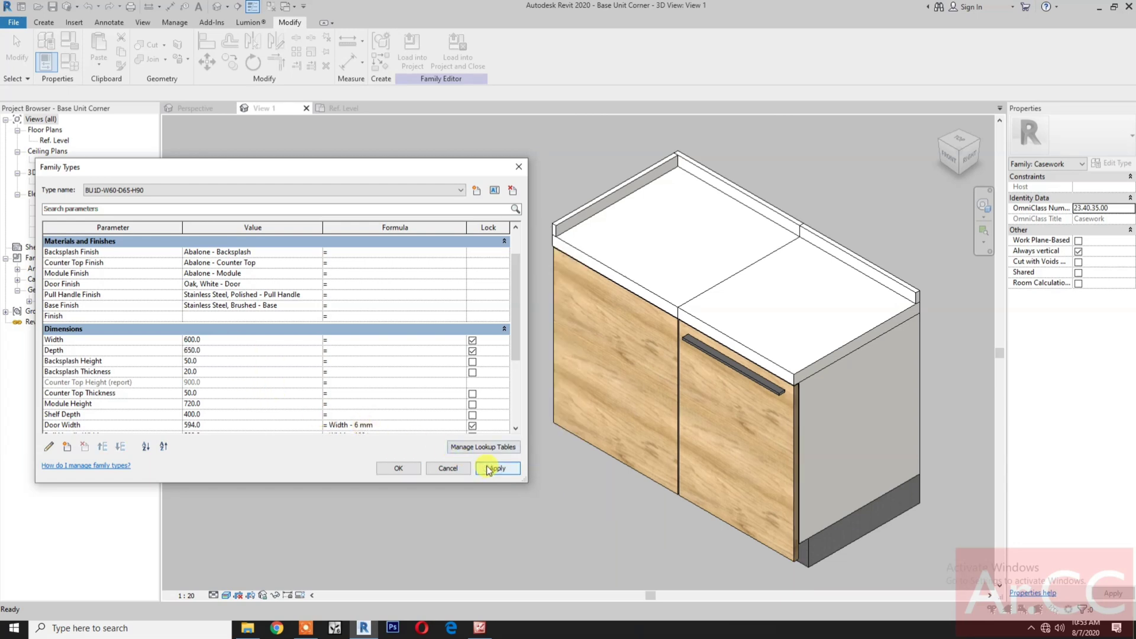
left_click(247, 360)
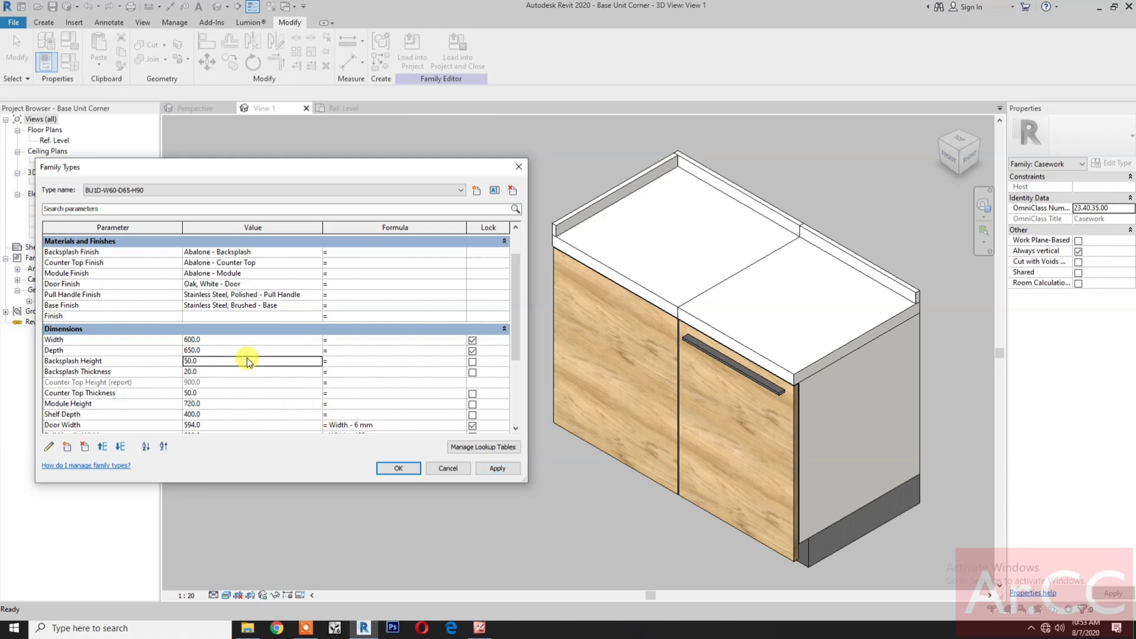
type("30")
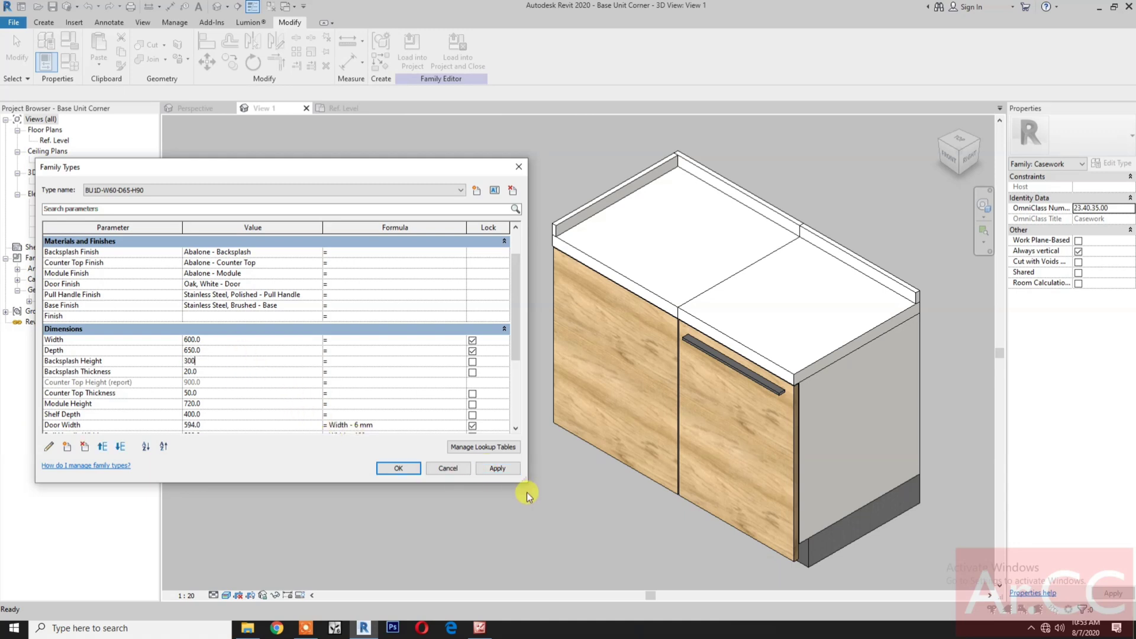
type("0")
left_click(495, 468)
left_click(223, 362)
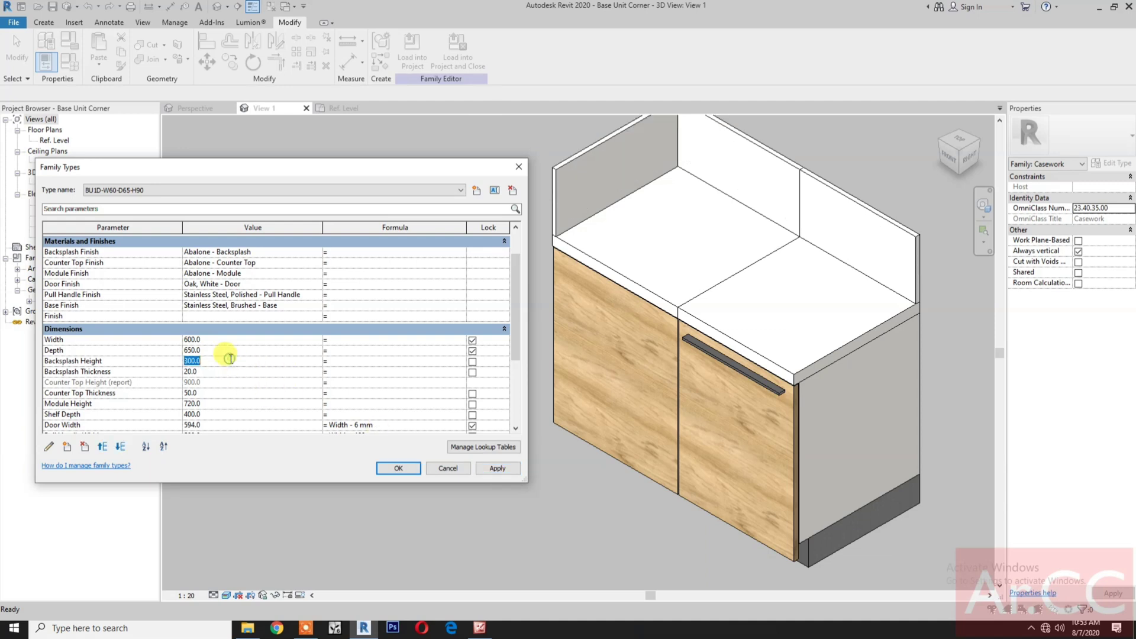
type("50")
left_click(496, 468)
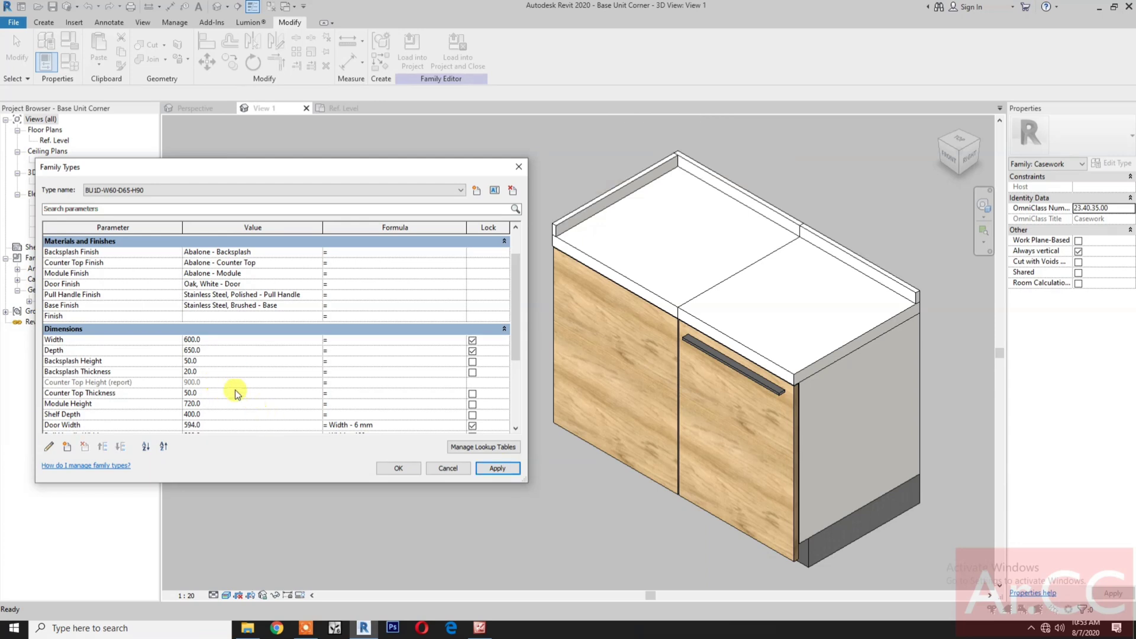
left_click(225, 372)
type("10")
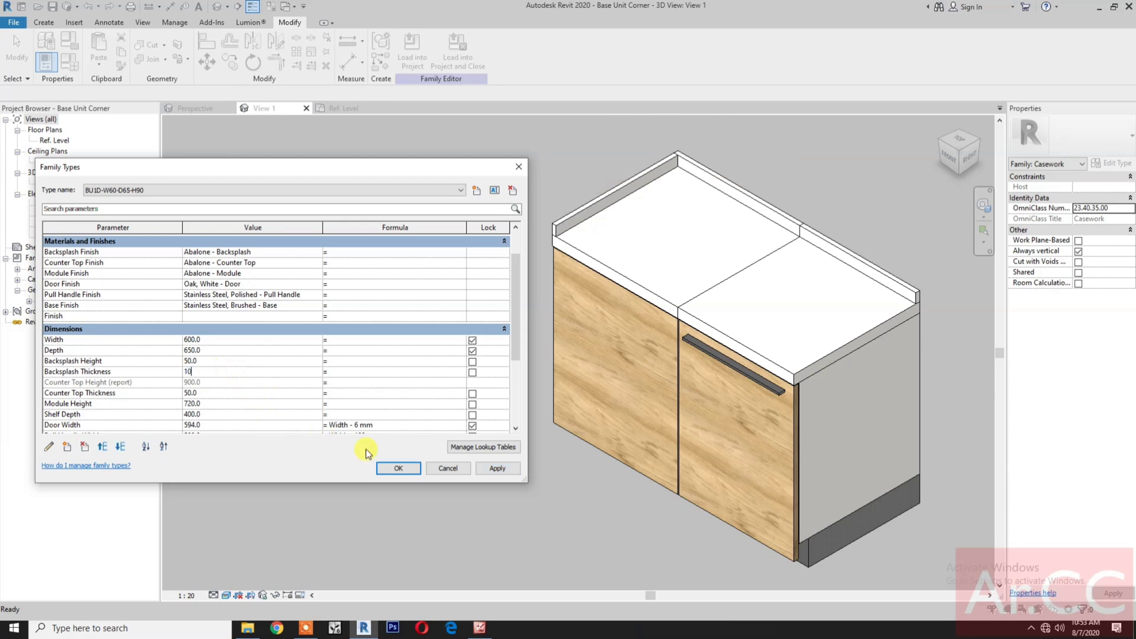
left_click(490, 471)
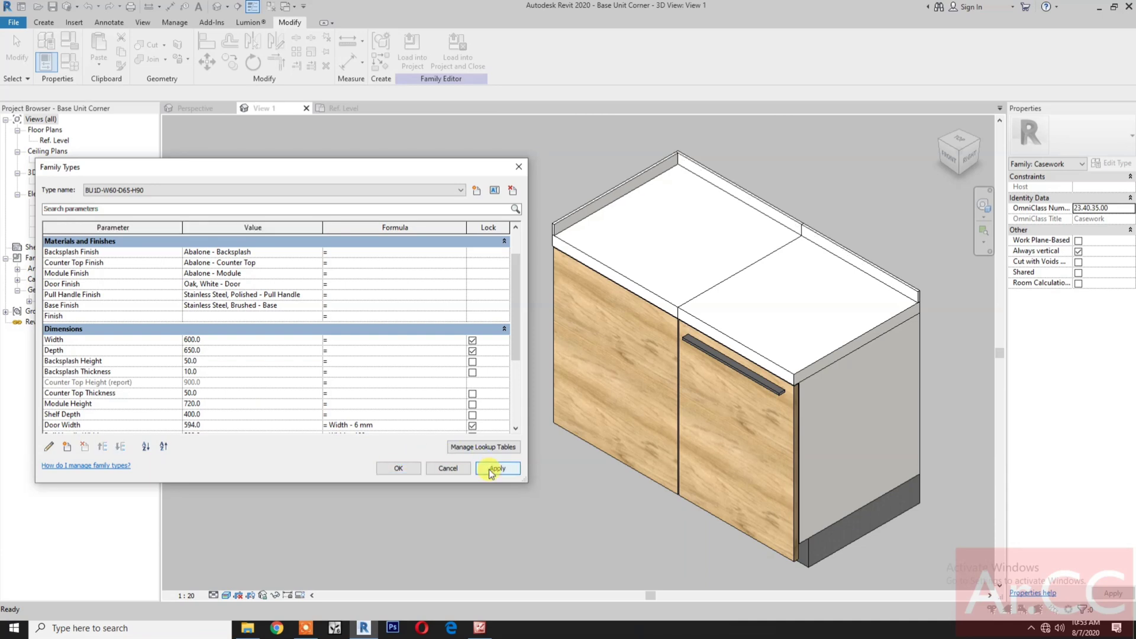
left_click(242, 368)
type("20")
left_click(496, 469)
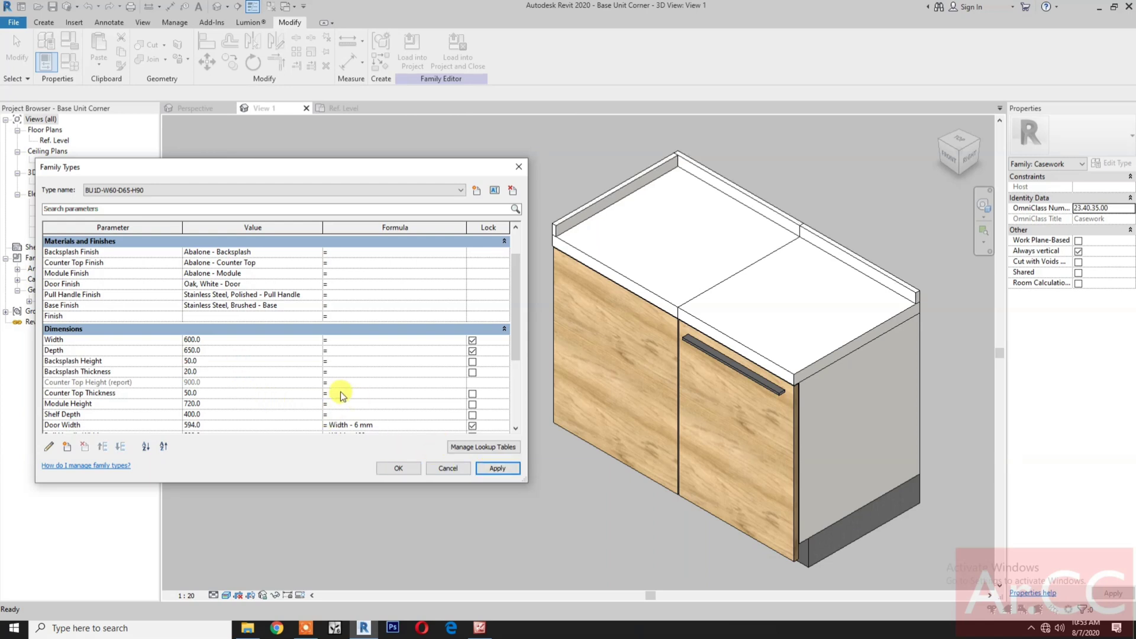
scroll(268, 413, "down", 1)
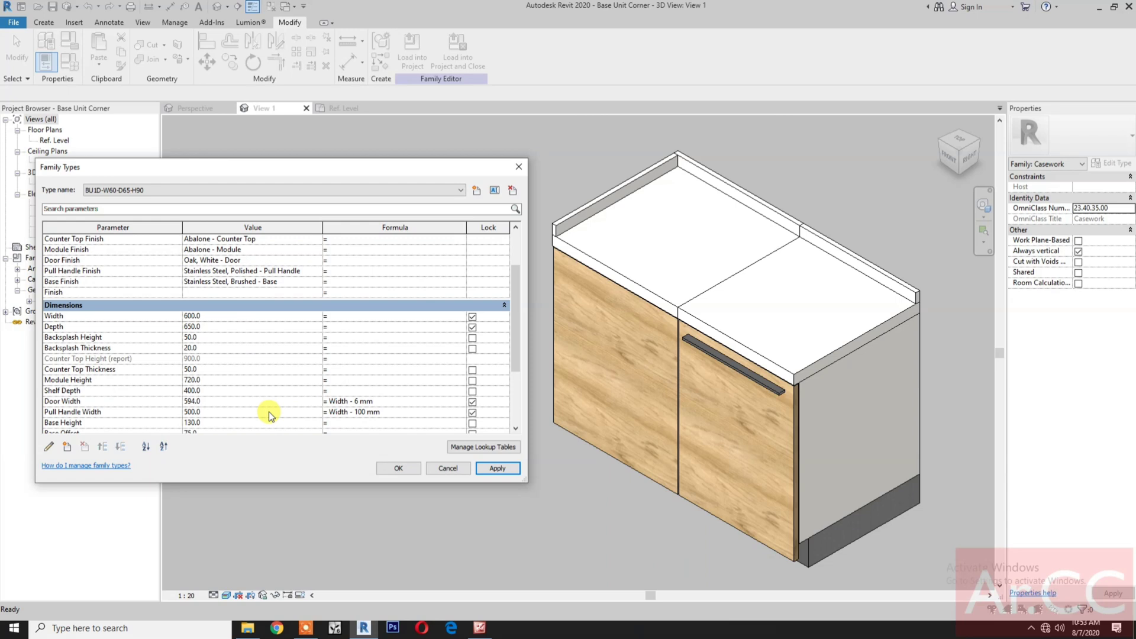
scroll(269, 412, "down", 1)
left_click(243, 348)
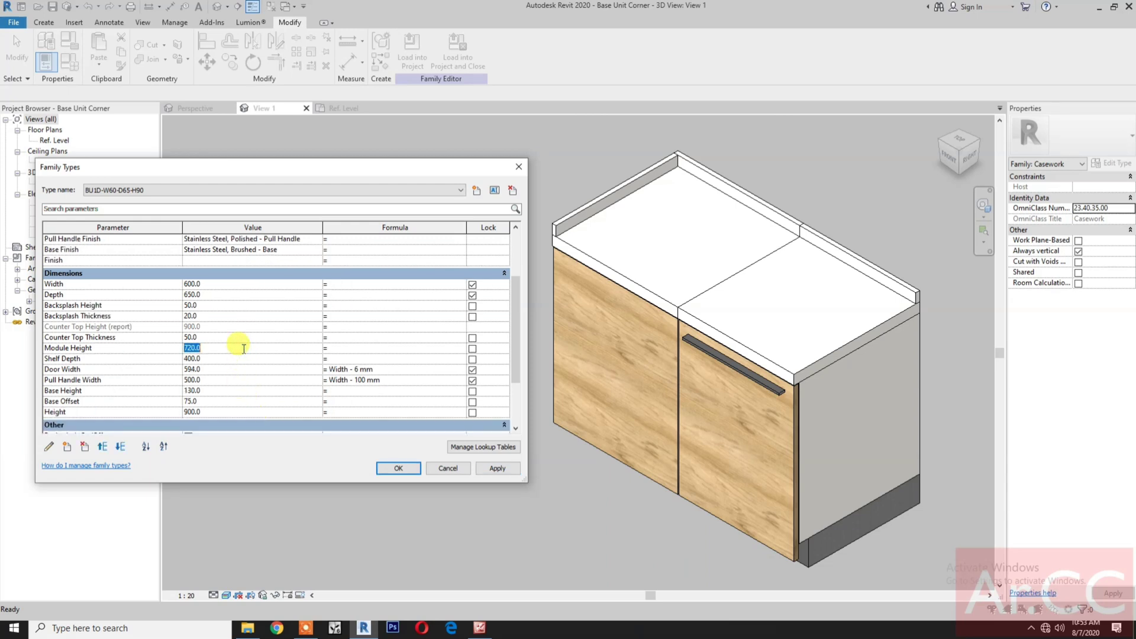
type("800")
left_click(497, 468)
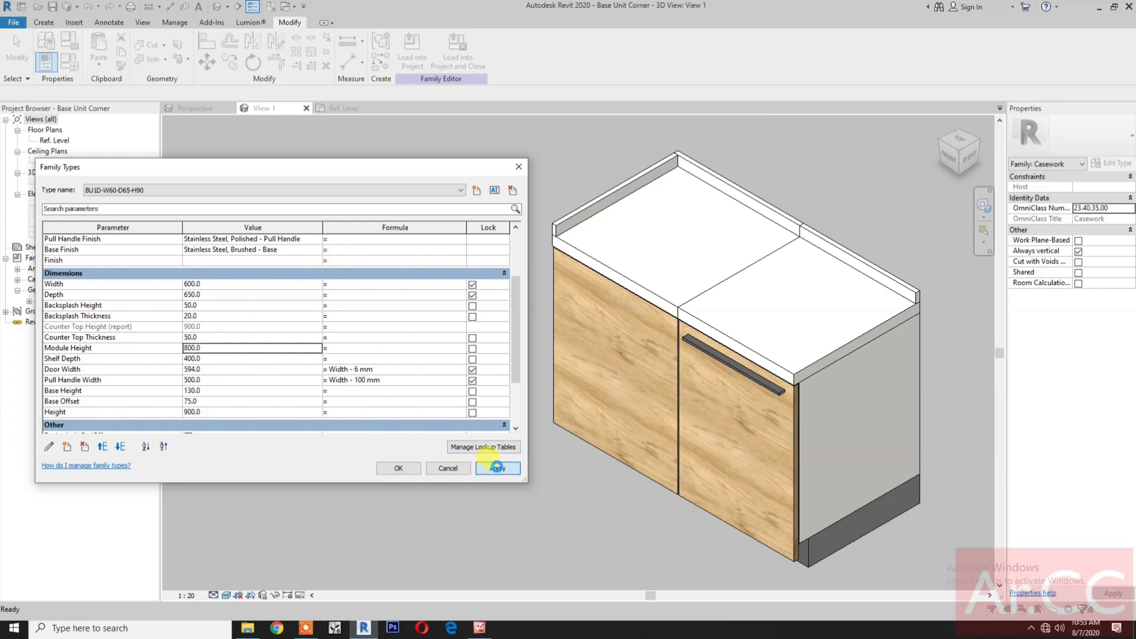
left_click(233, 348)
double_click(233, 348)
type("7")
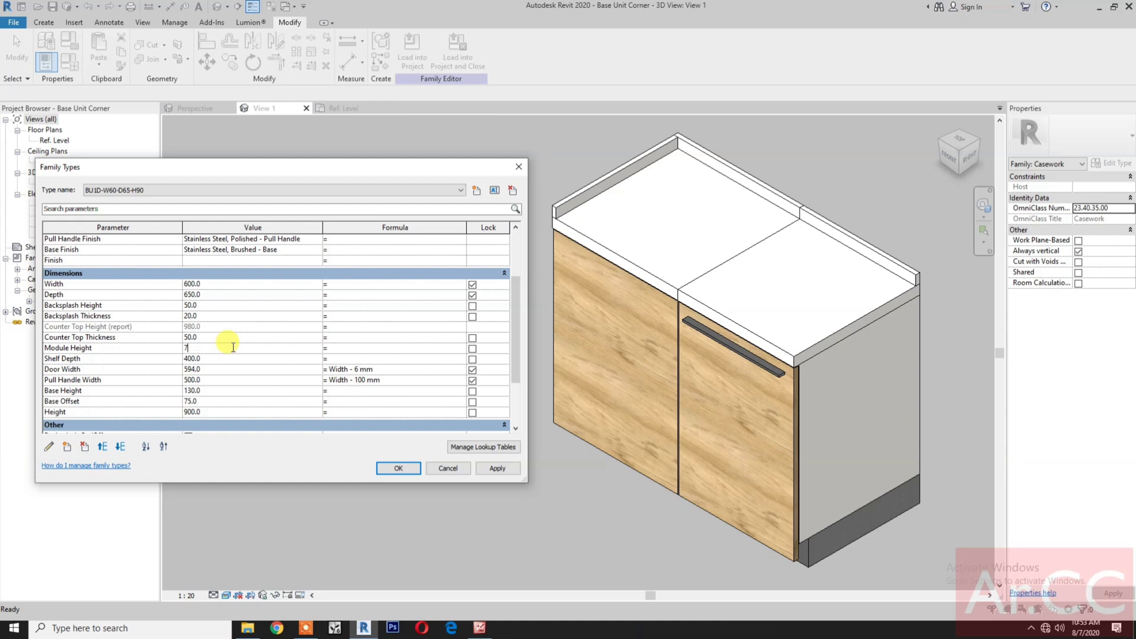
type("20")
left_click(493, 469)
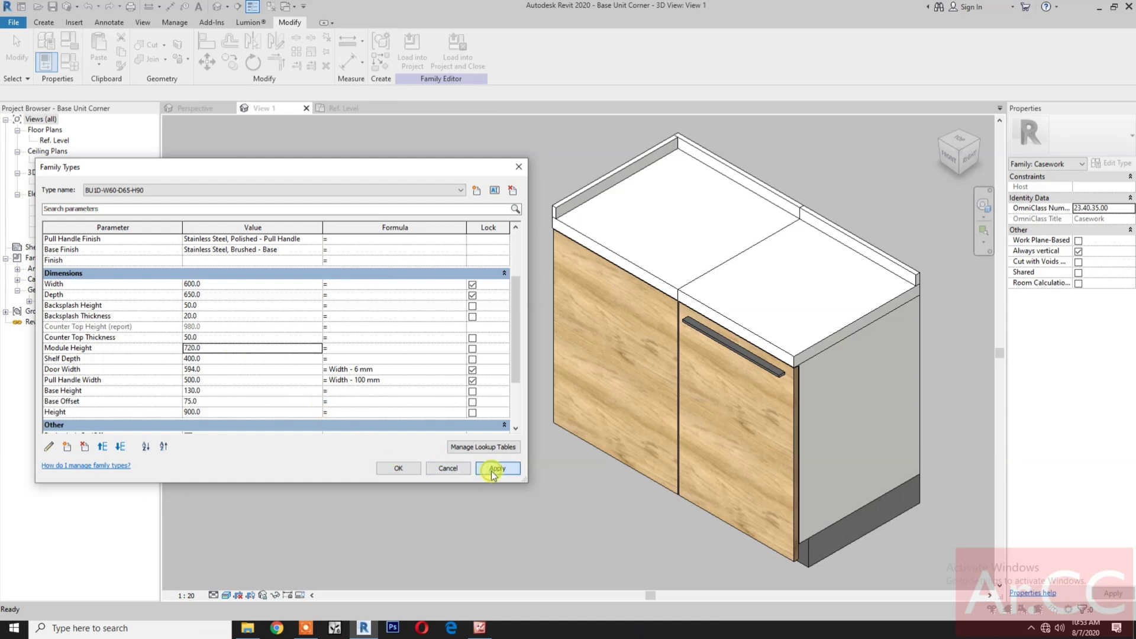
- Switch off Backsplash On/Off and apply the change
scroll(290, 382, "down", 2)
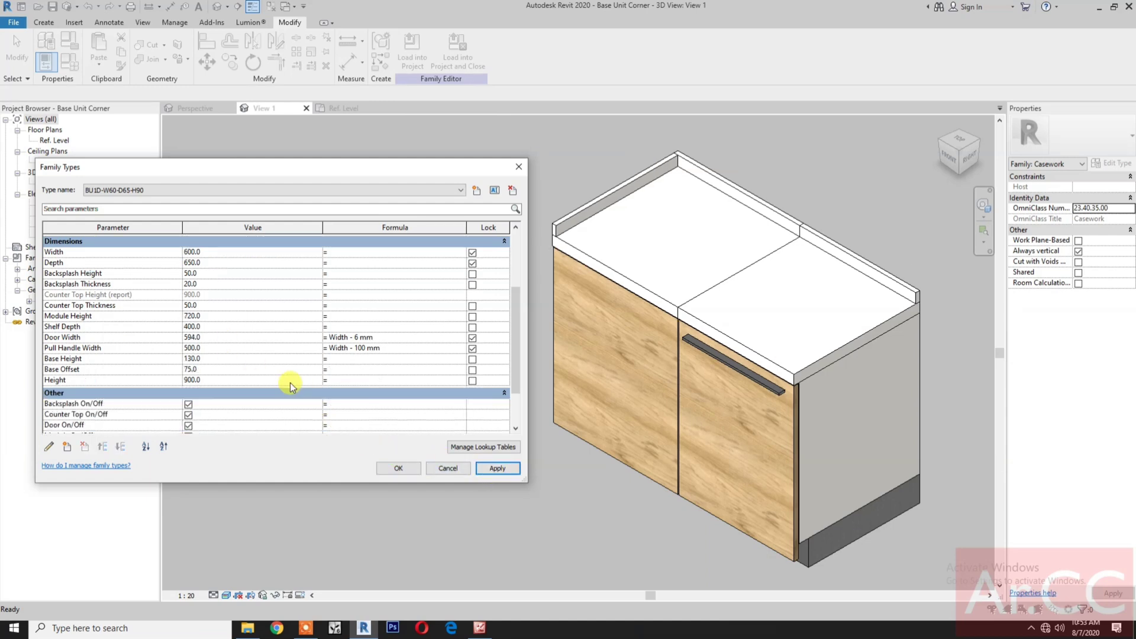
scroll(290, 383, "down", 2)
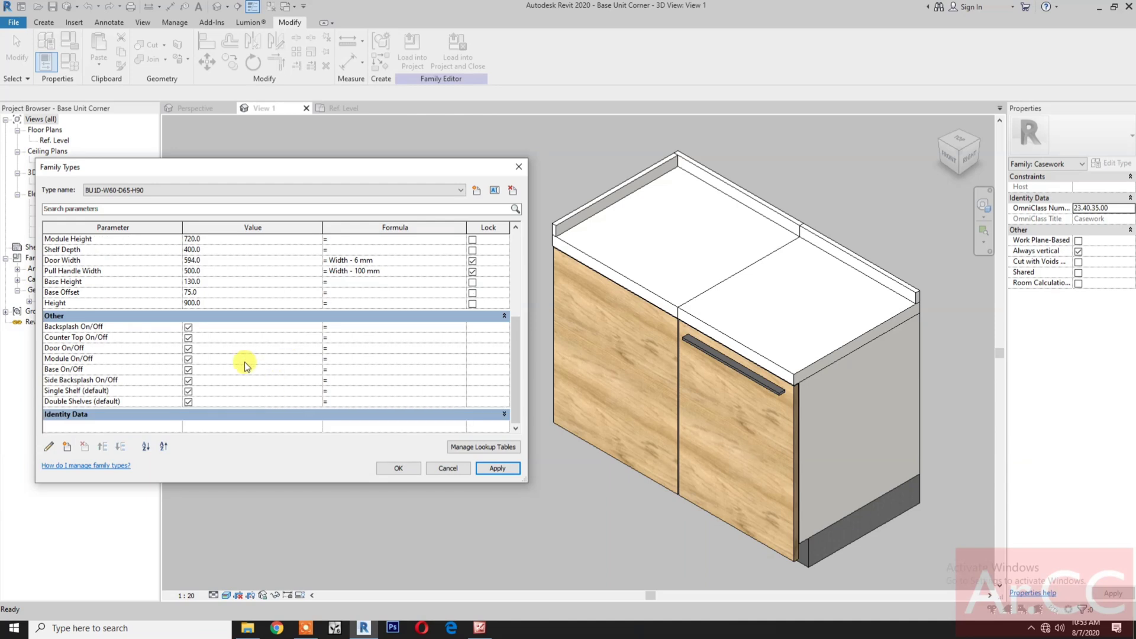
left_click(188, 327)
left_click(497, 468)
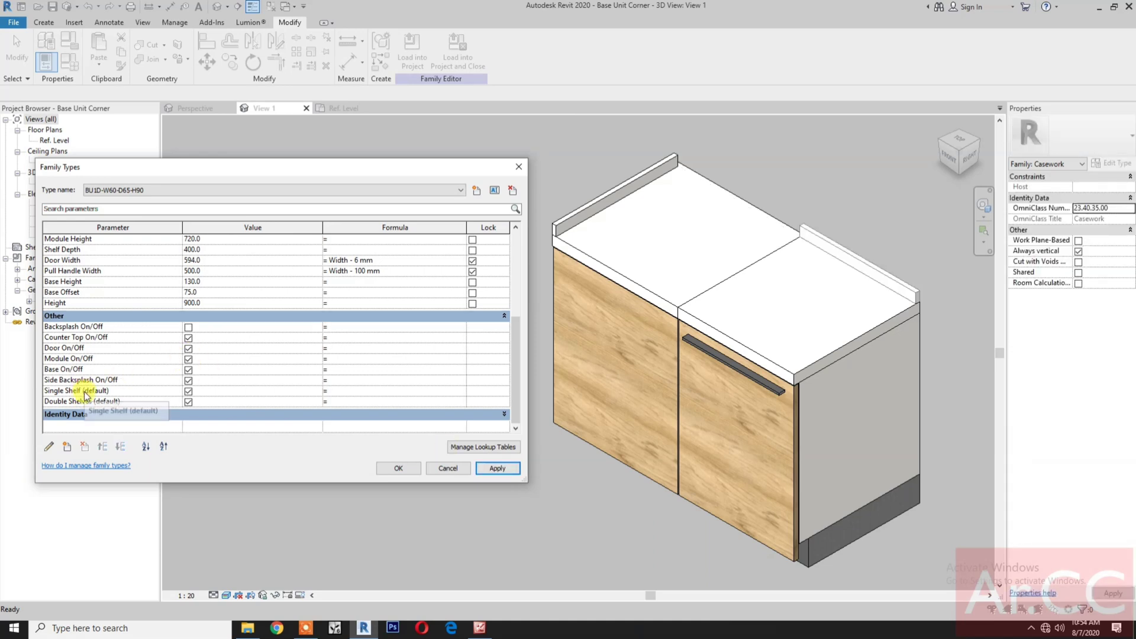
- Move Side Backsplash On/Off up four places to sit under Backsplash On/Off
left_click(118, 380)
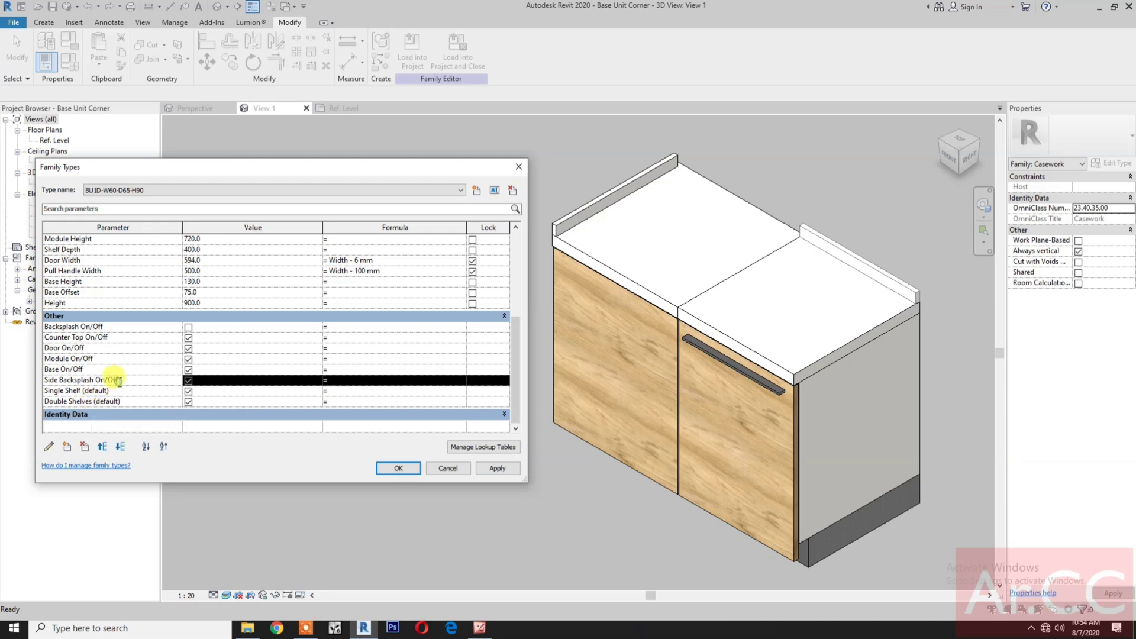
left_click(101, 449)
left_click(100, 449)
left_click(100, 450)
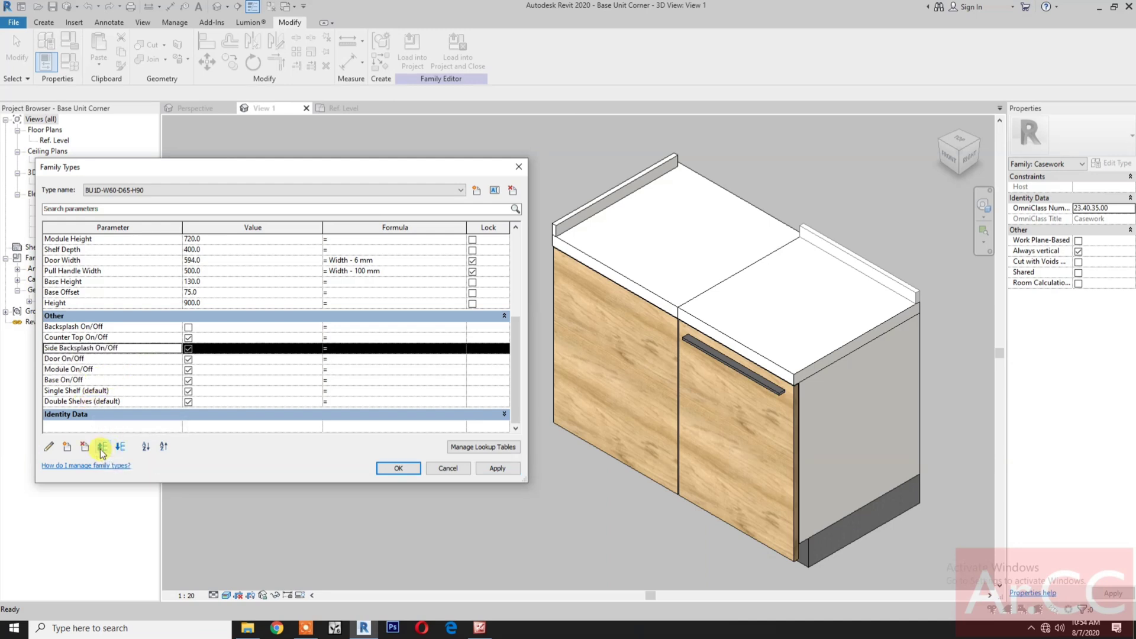
left_click(100, 449)
- Turn on both Side Backsplash On/Off and Backsplash On/Off, apply, and accept
left_click(247, 379)
left_click(188, 336)
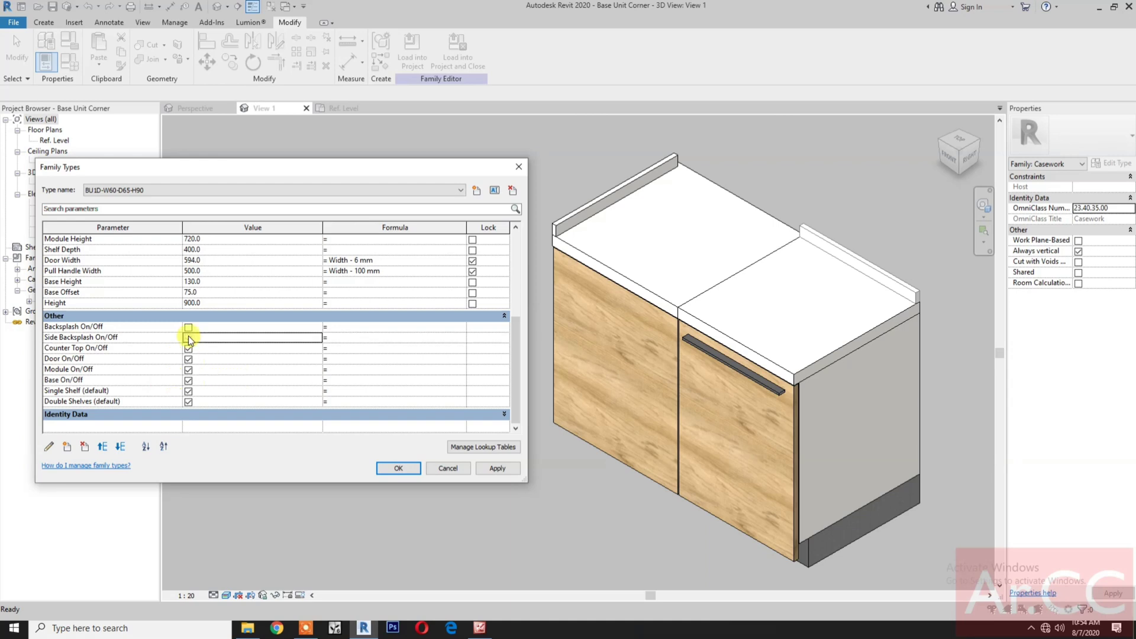
left_click(497, 469)
left_click(188, 337)
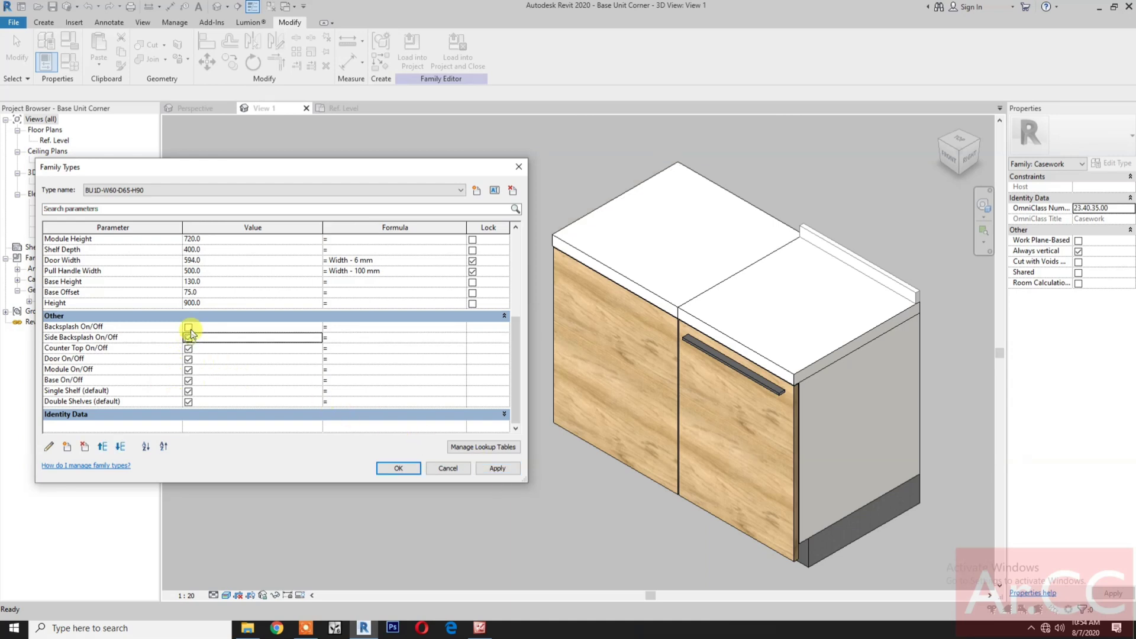
left_click(189, 327)
left_click(497, 468)
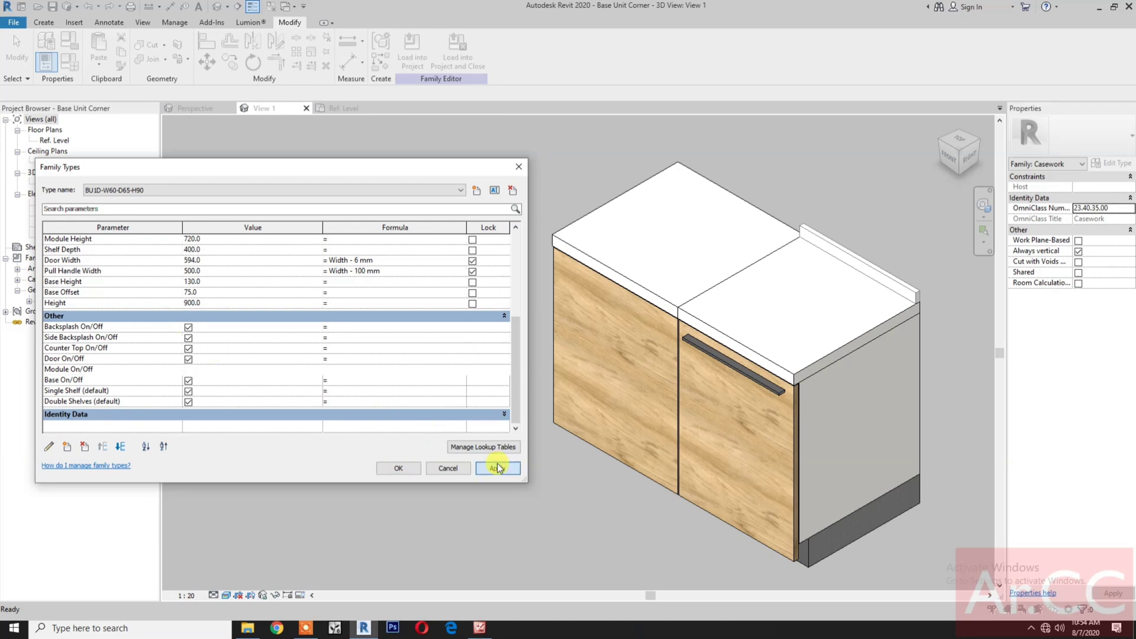
left_click(397, 469)
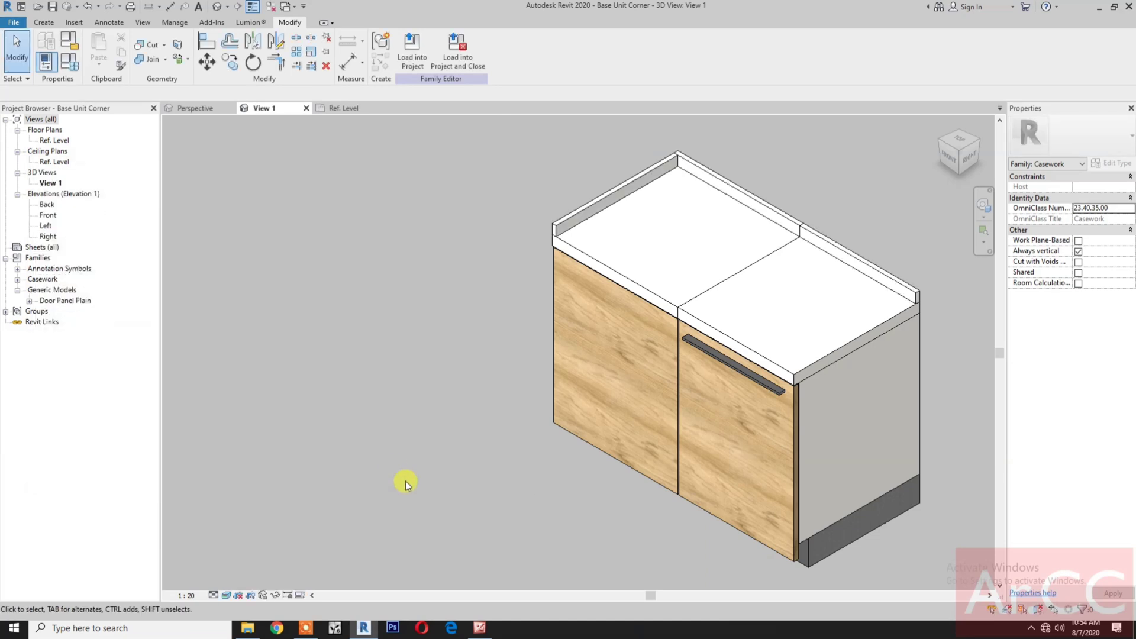
- Save the Base Unit Corner family and load it into the Casework Design project
right_click(403, 477)
left_click(438, 427)
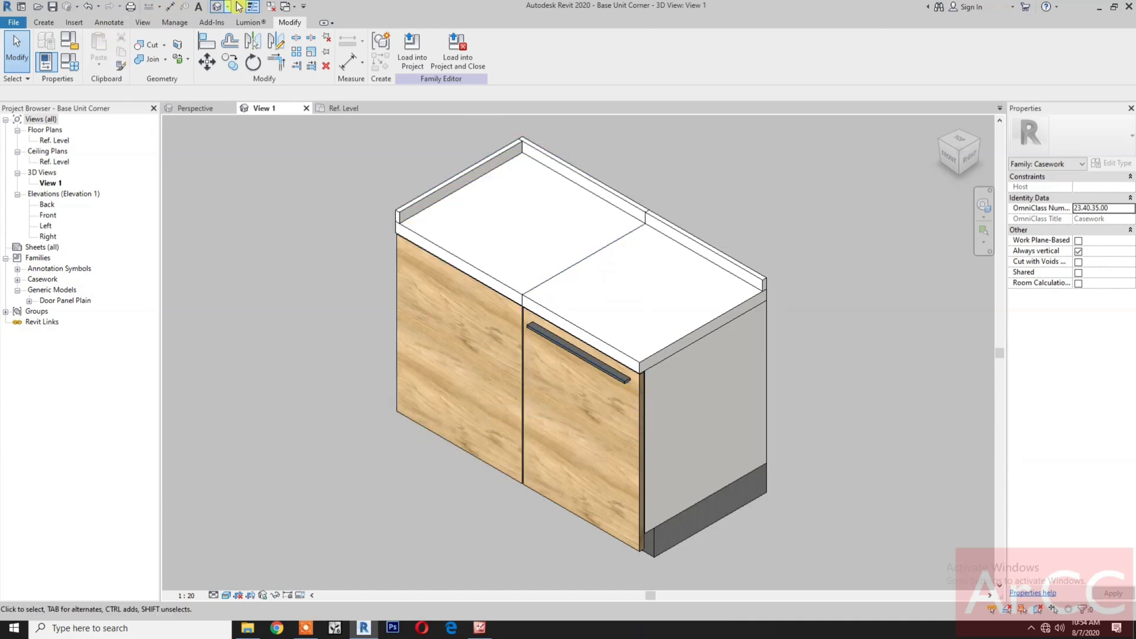
left_click(53, 9)
left_click(454, 67)
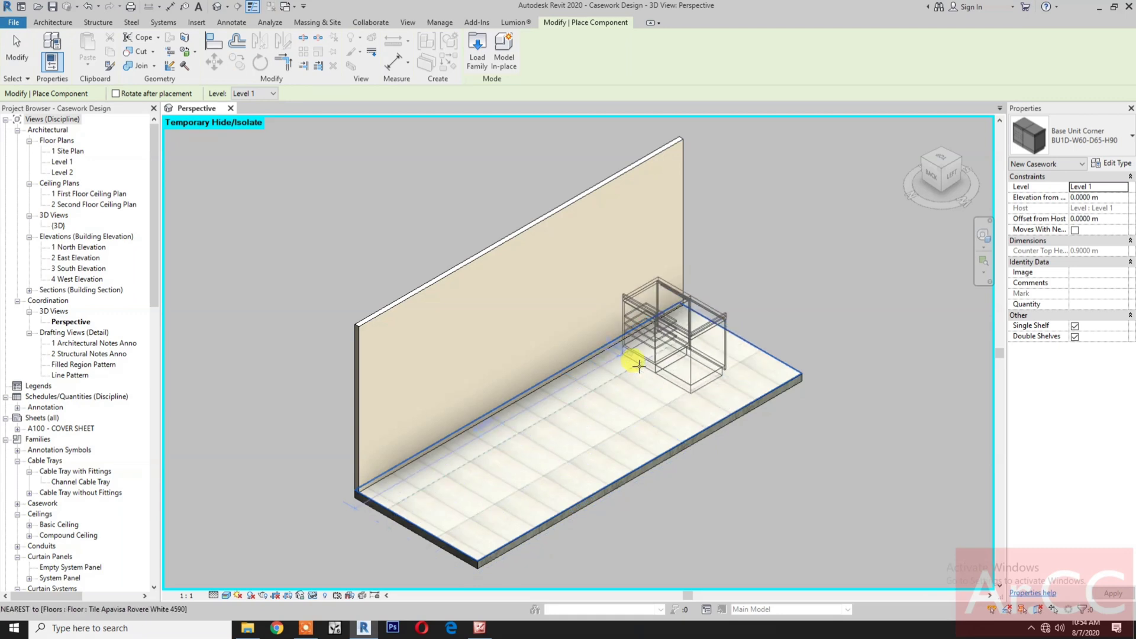
- Rotate the Base Unit Corner cabinet twice with Space and place it on the floor
key("space")
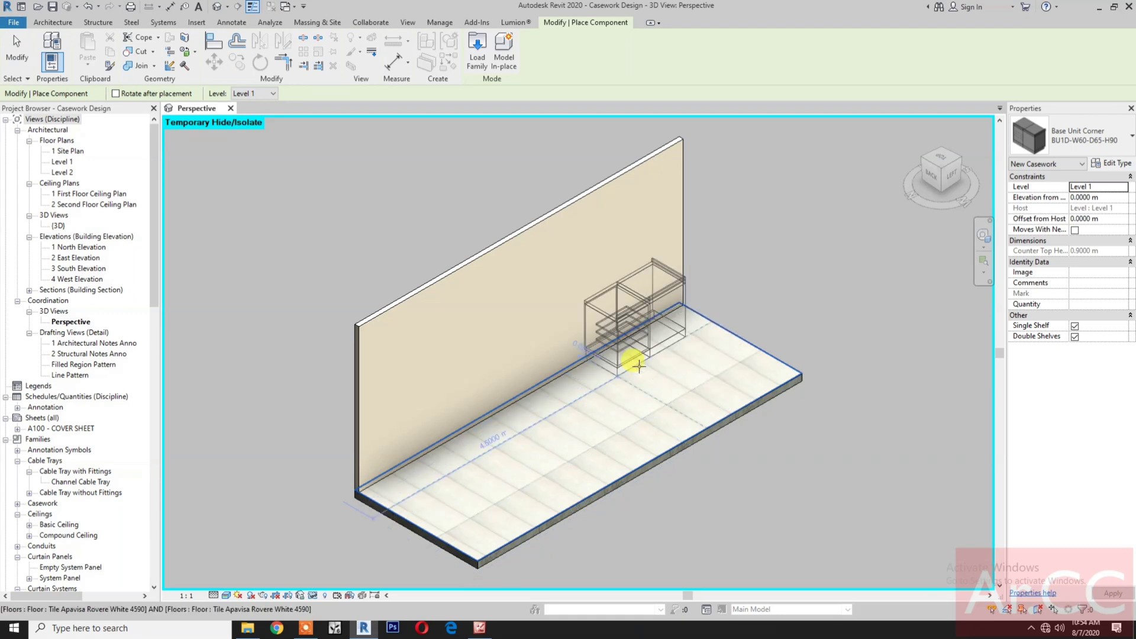
key("space")
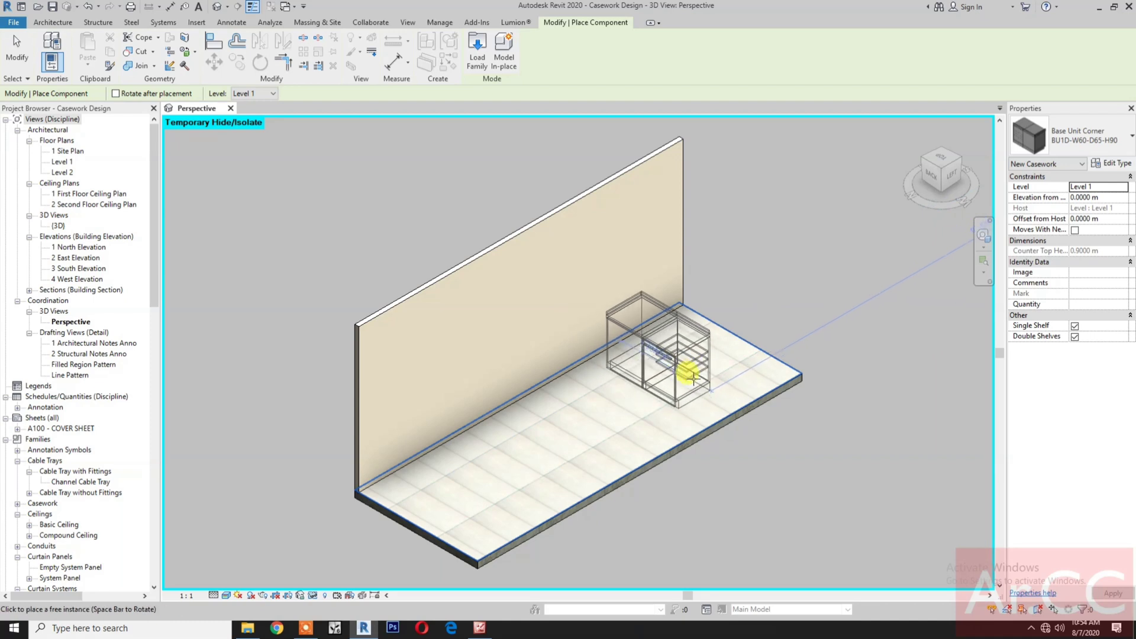
left_click(703, 371)
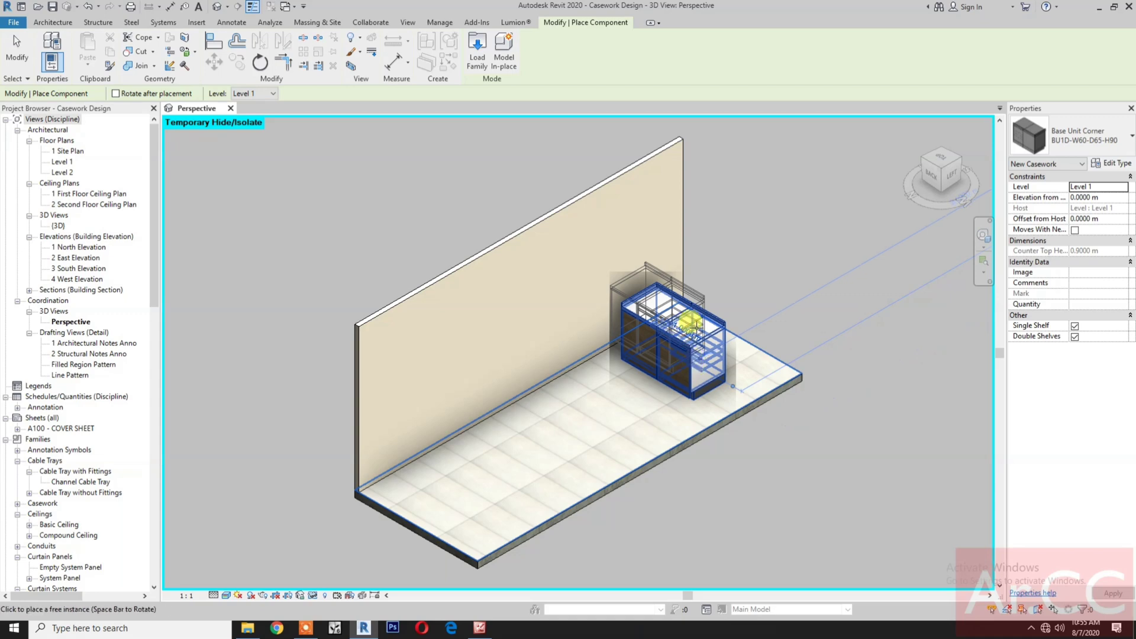
scroll(689, 341, "up", 2)
key("Escape")
scroll(626, 295, "up", 2)
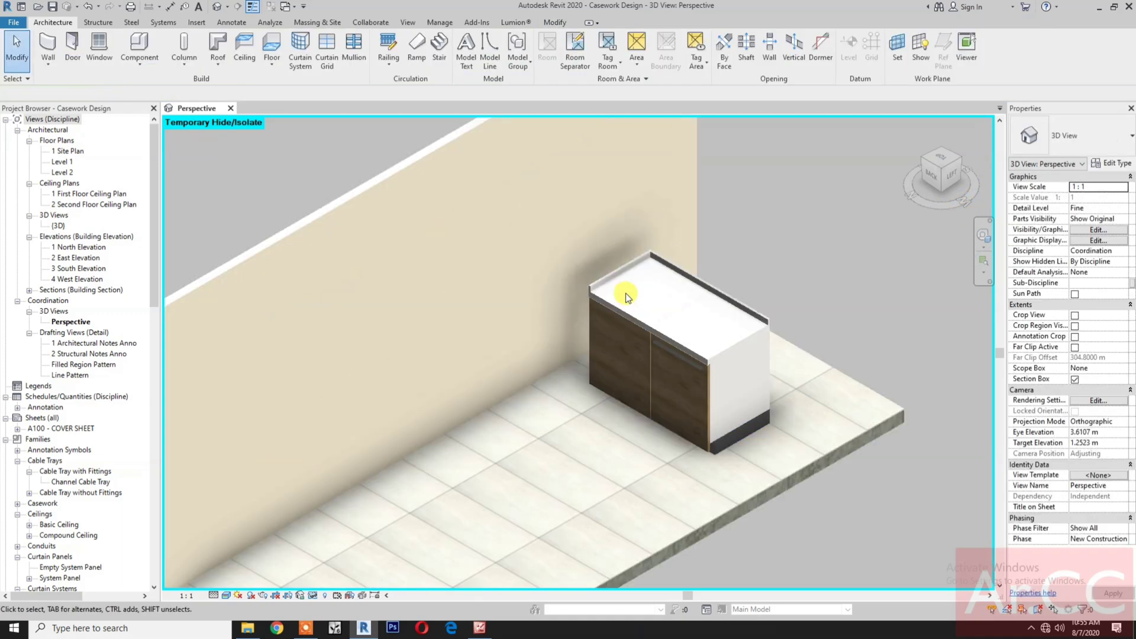
scroll(599, 338, "up", 2)
middle_click_drag(598, 339, 598, 424)
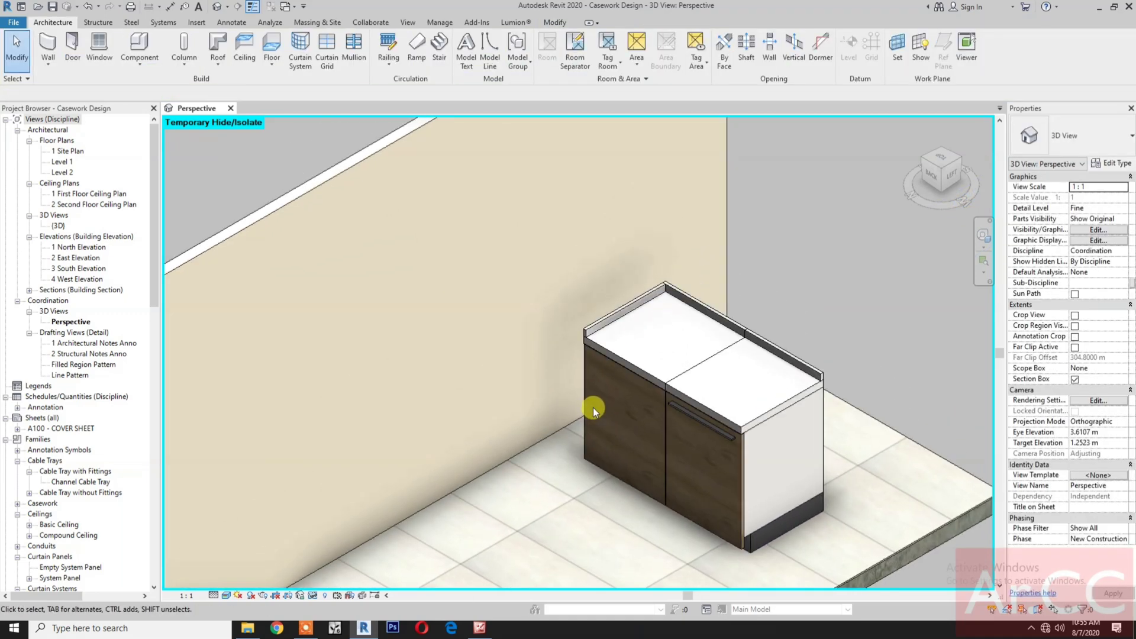
- Align the cabinet's back edge flush to the wall face
left_click(552, 22)
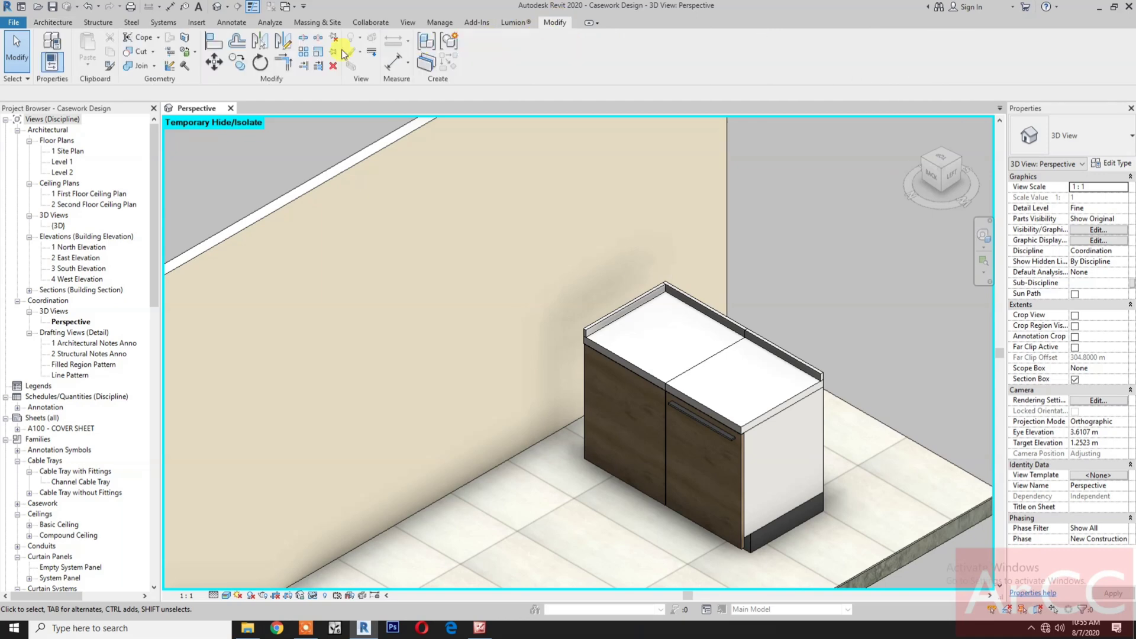
left_click(216, 43)
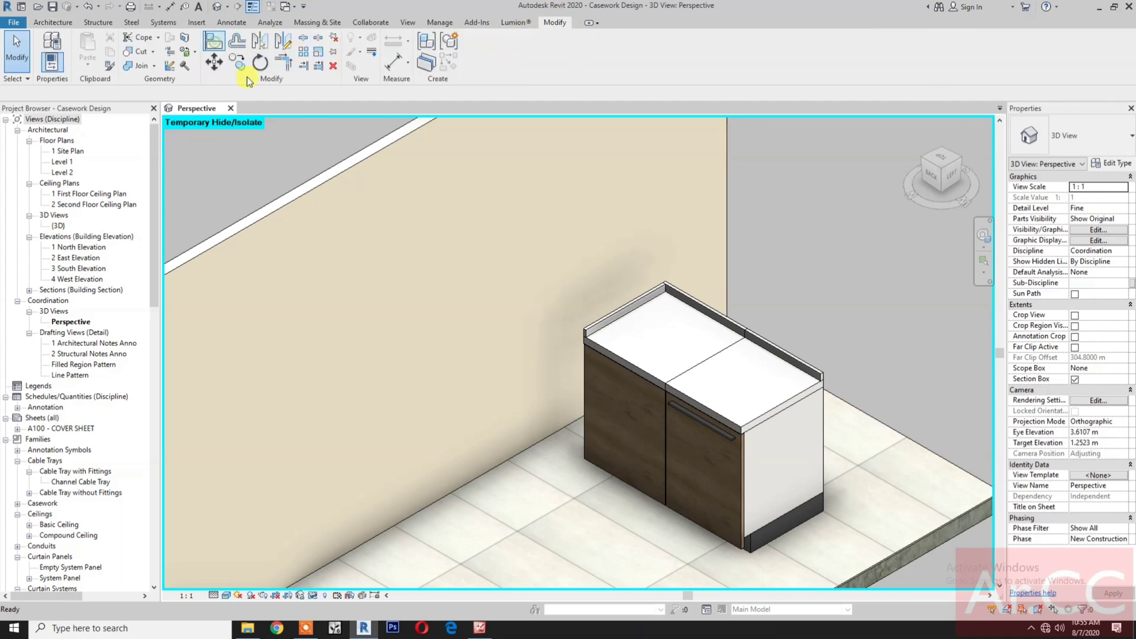
left_click(380, 155)
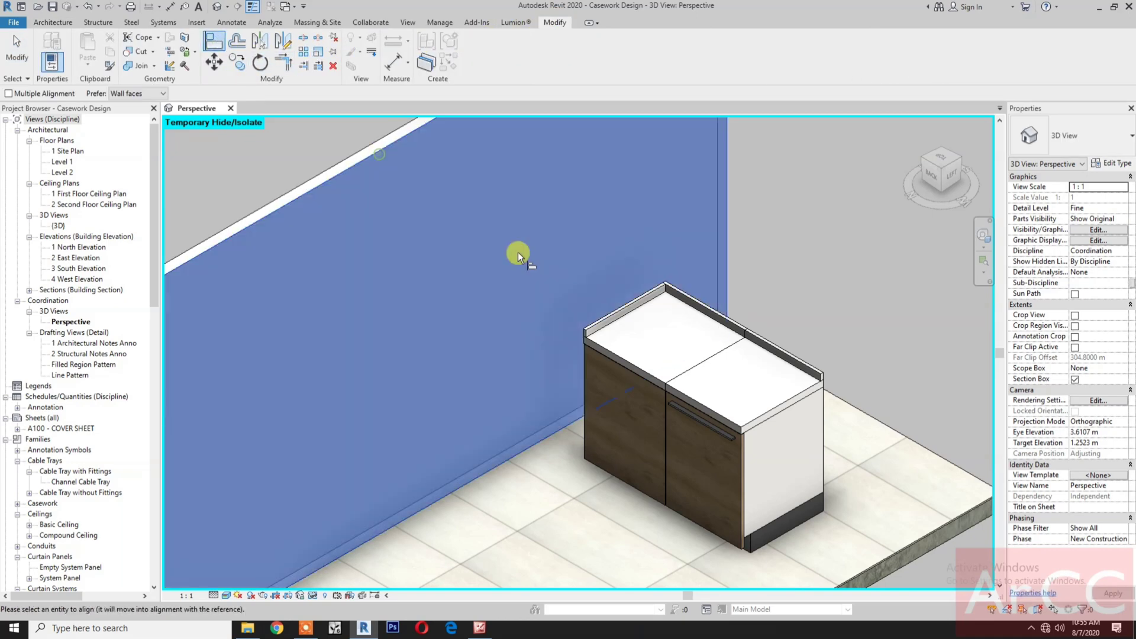
left_click(588, 324)
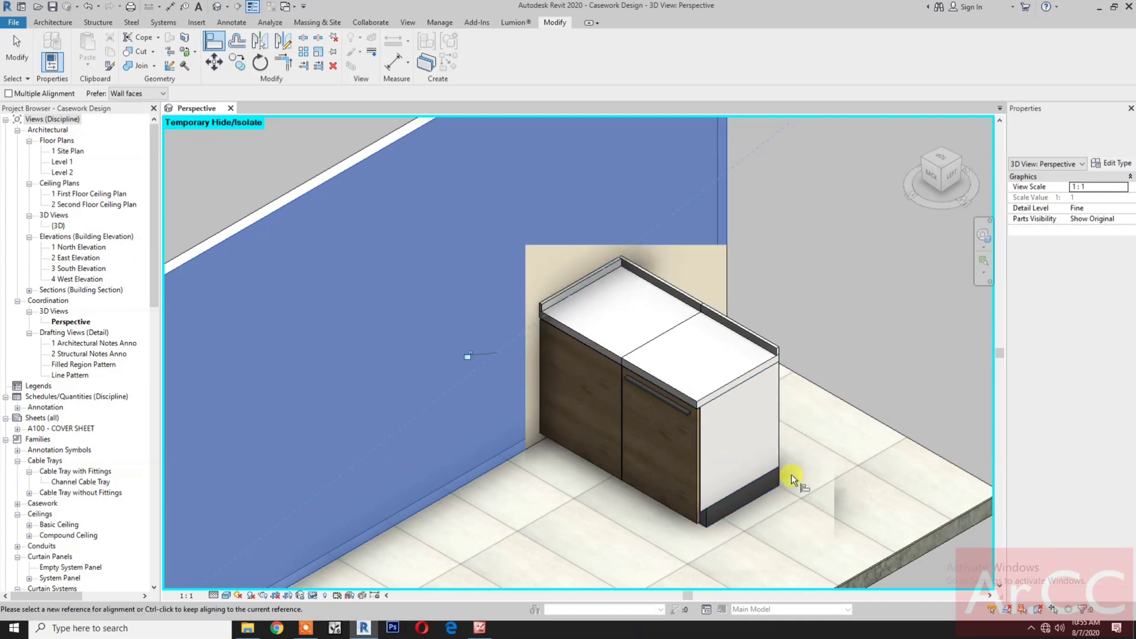
- Drag Base Unit Corner Filler.rfa from the Youtube Casework folder into Revit
left_click(247, 628)
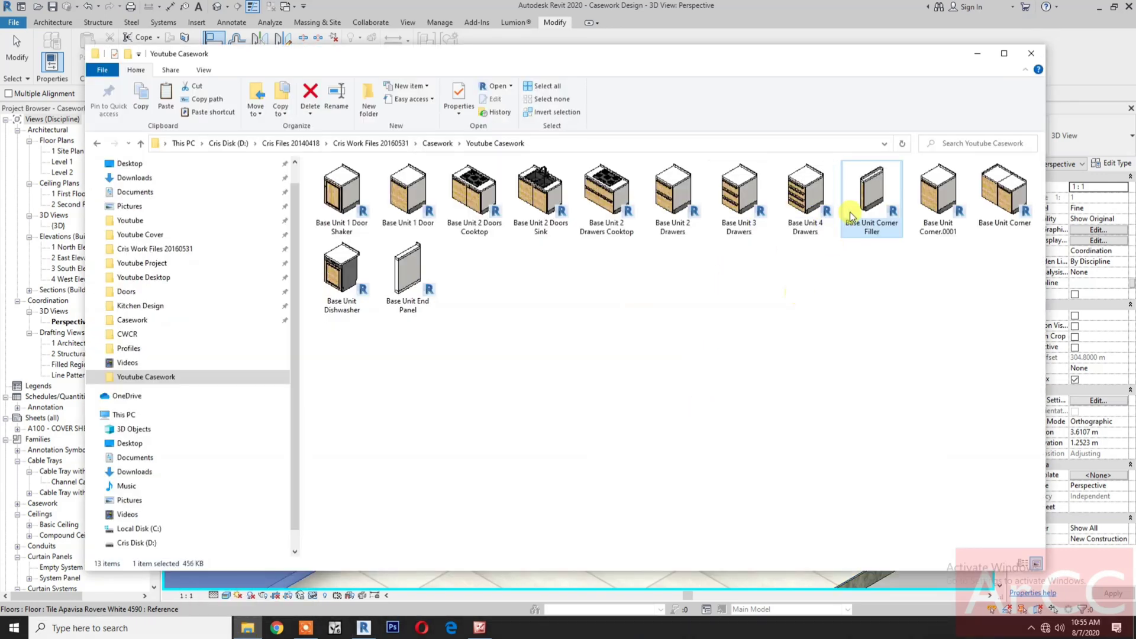
left_click(868, 206)
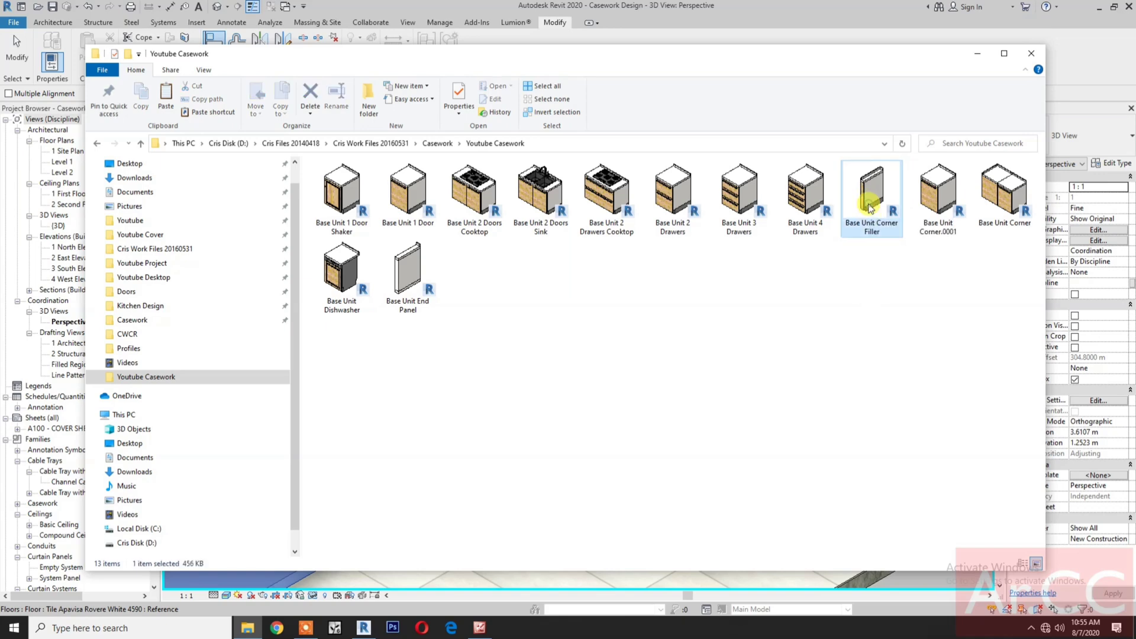
left_click_drag(869, 206, 782, 283)
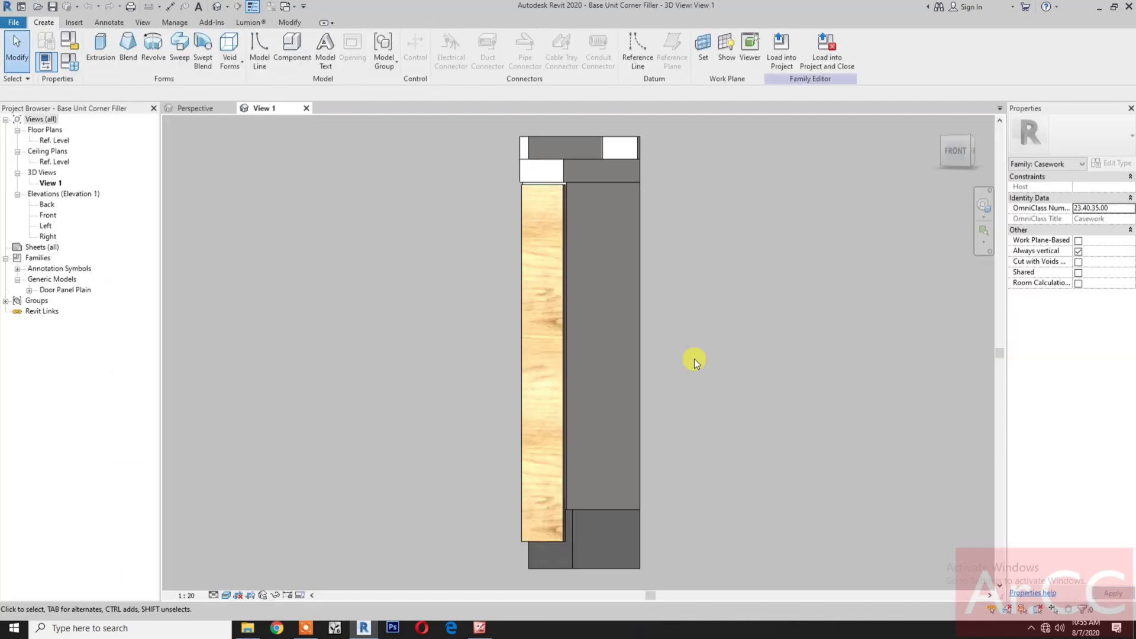
- Load the corner filler into the project and place it, rotated, beside the cabinet
left_click(824, 62)
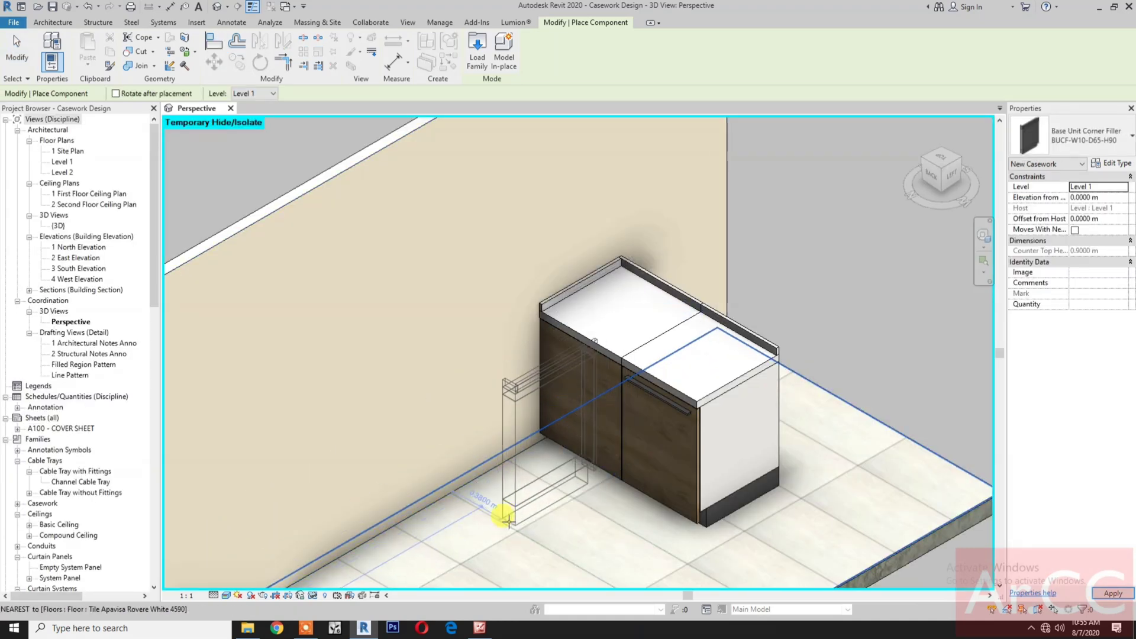
key("space")
left_click(509, 520)
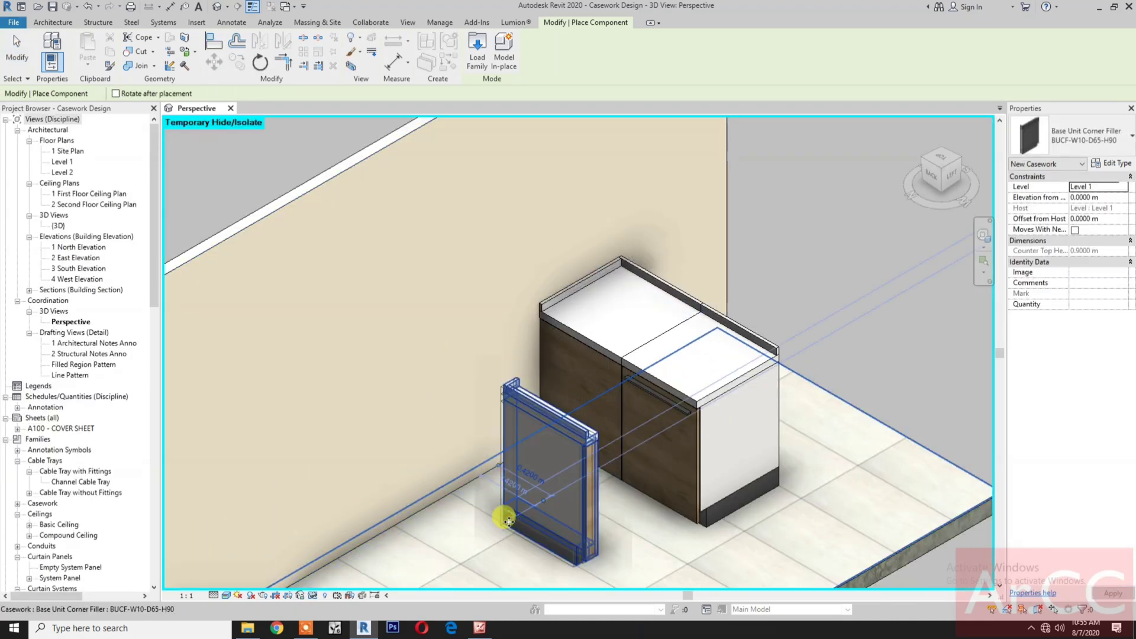
key("Escape")
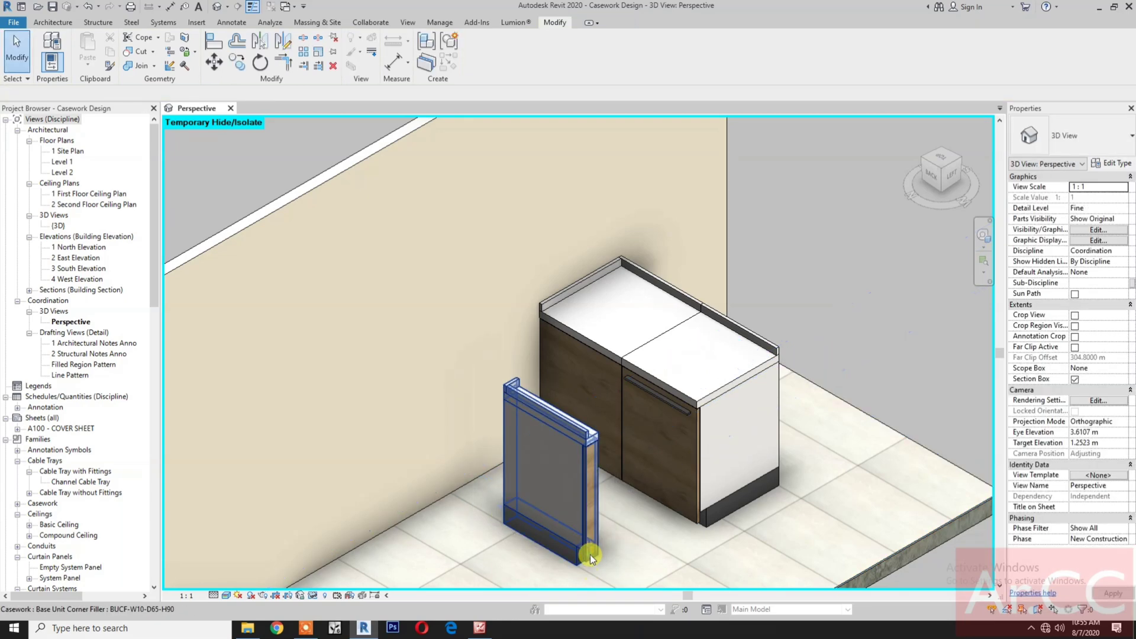
- Uncheck Side Backsplash On/Off in the placed filler's type properties
left_click(591, 555)
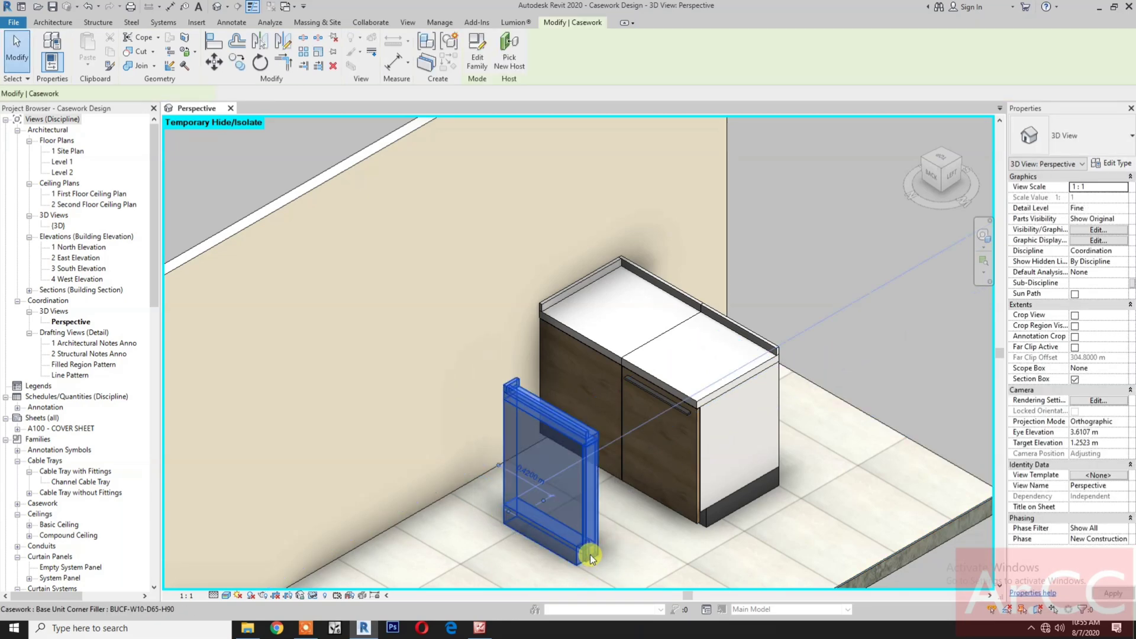
left_click(1111, 163)
scroll(416, 398, "down", 10)
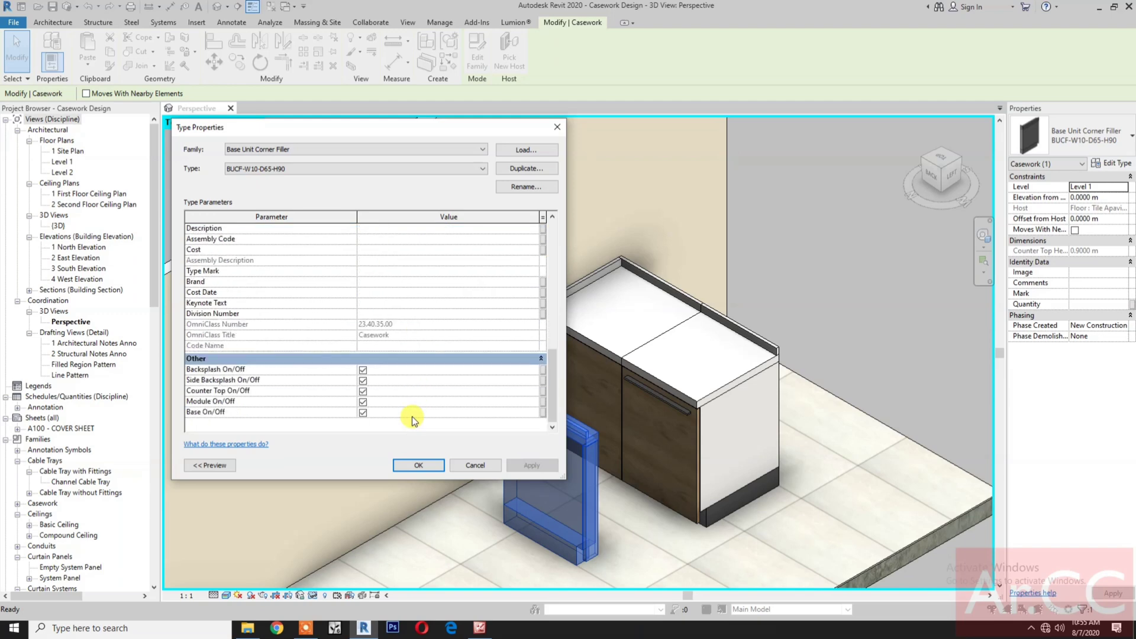
left_click(364, 381)
key("Return")
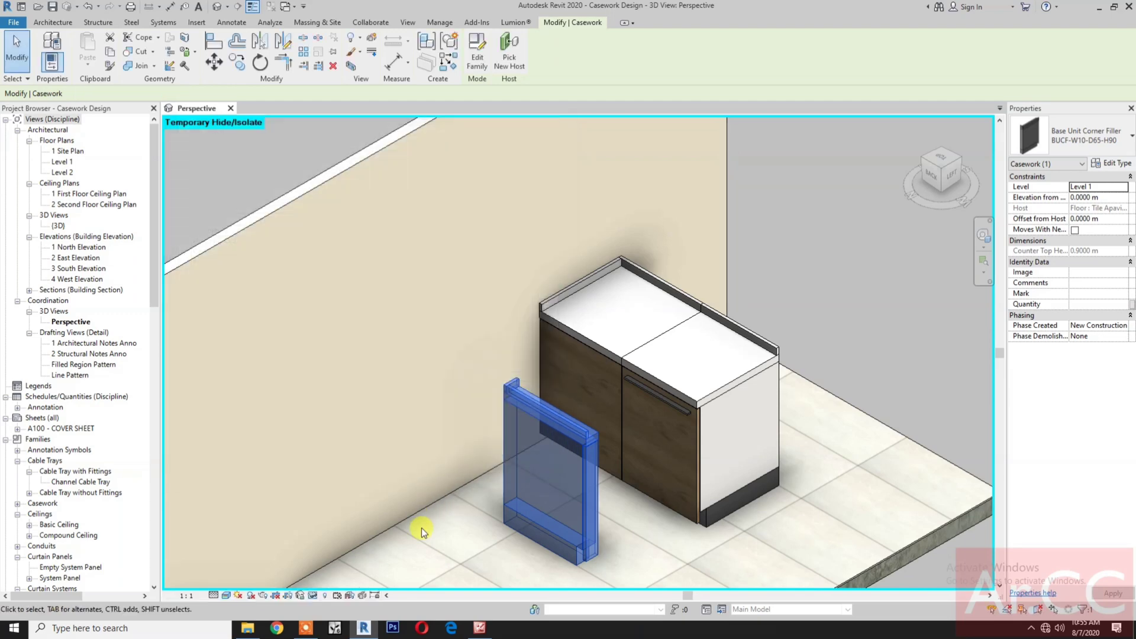
left_click(422, 531)
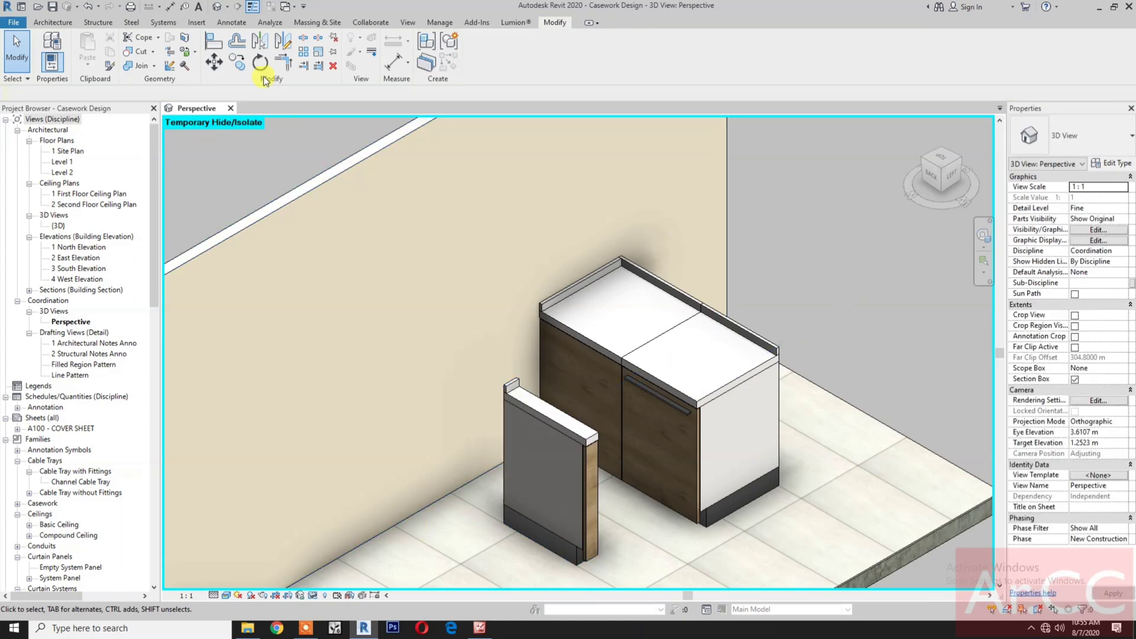
- Align the filler's back and front edges to the corner cabinet top's back and front edges
left_click(213, 41)
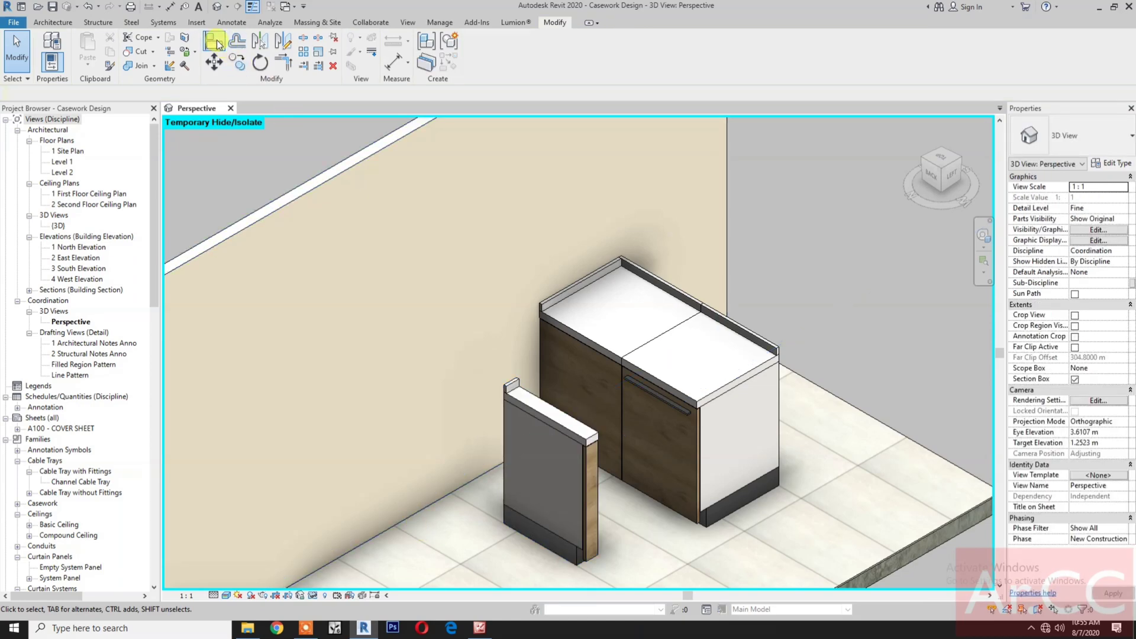
left_click(548, 304)
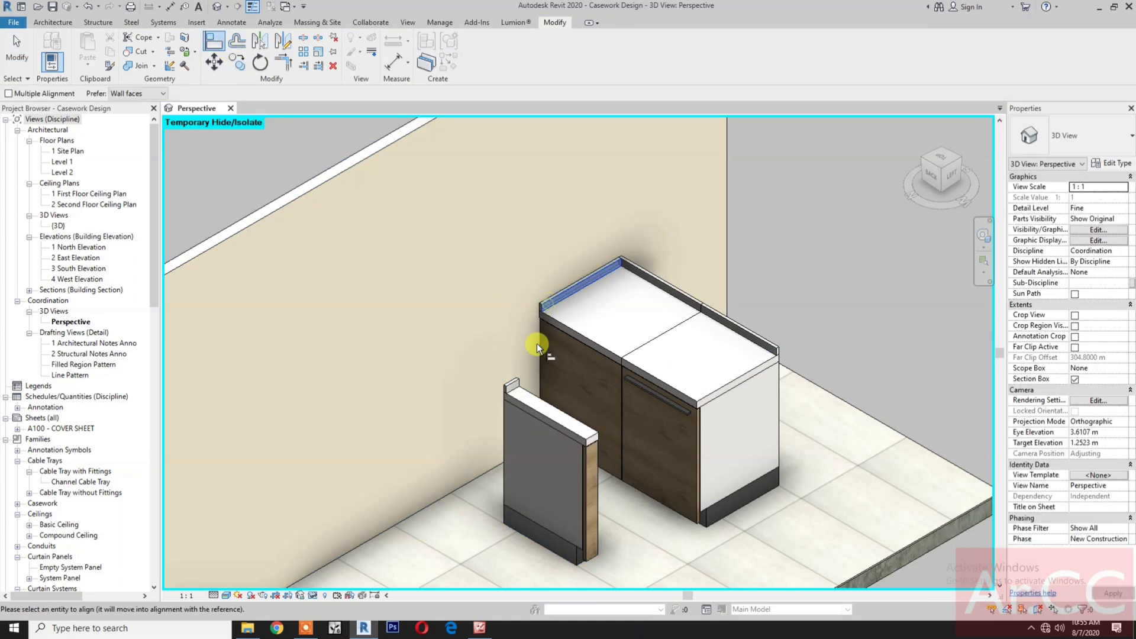
left_click(518, 386)
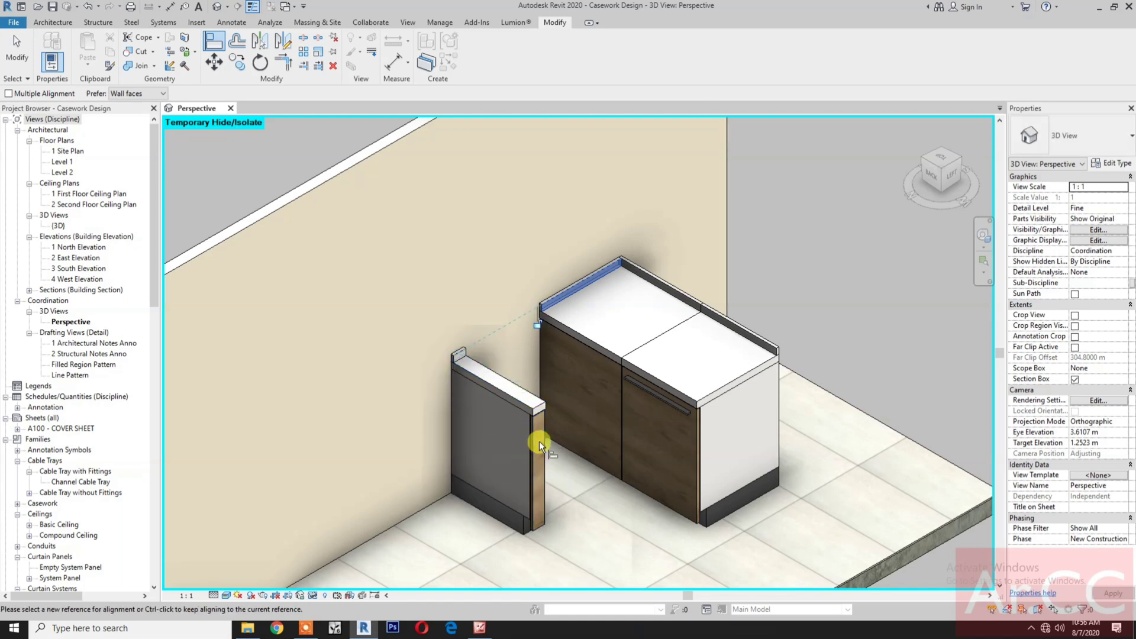
left_click(589, 342)
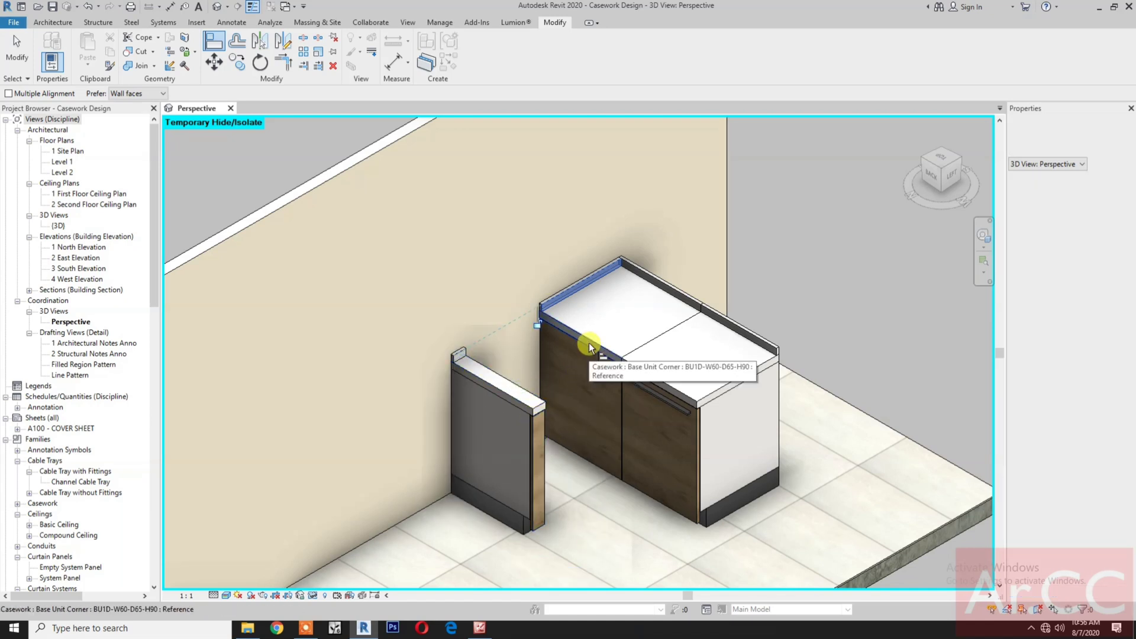
left_click(516, 382)
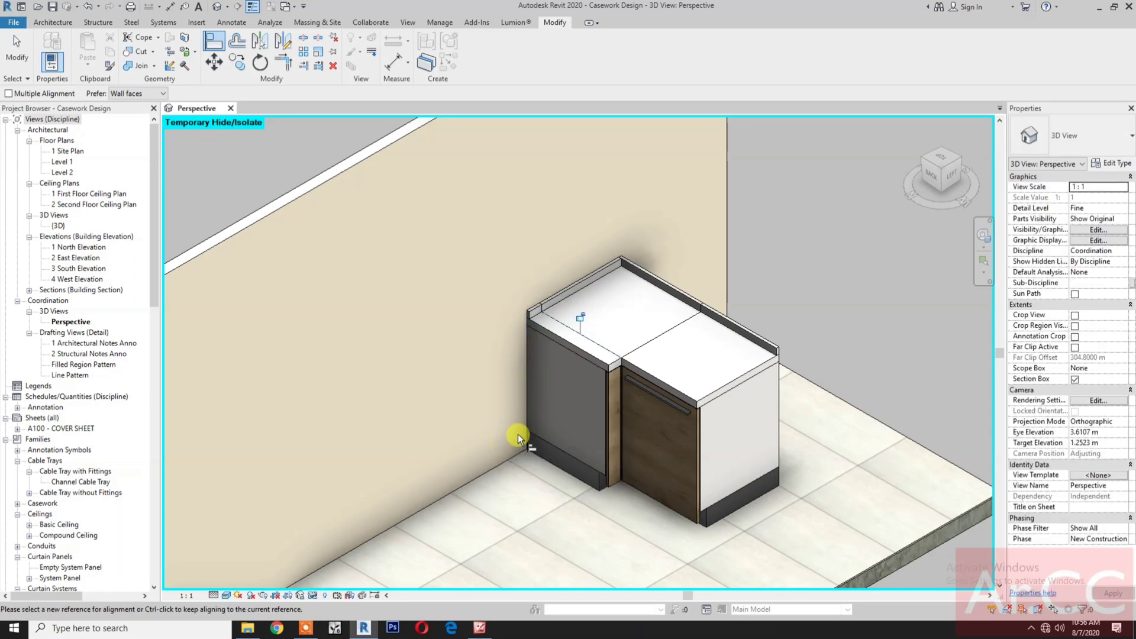
key("Escape")
key("Escape")
left_click(599, 367)
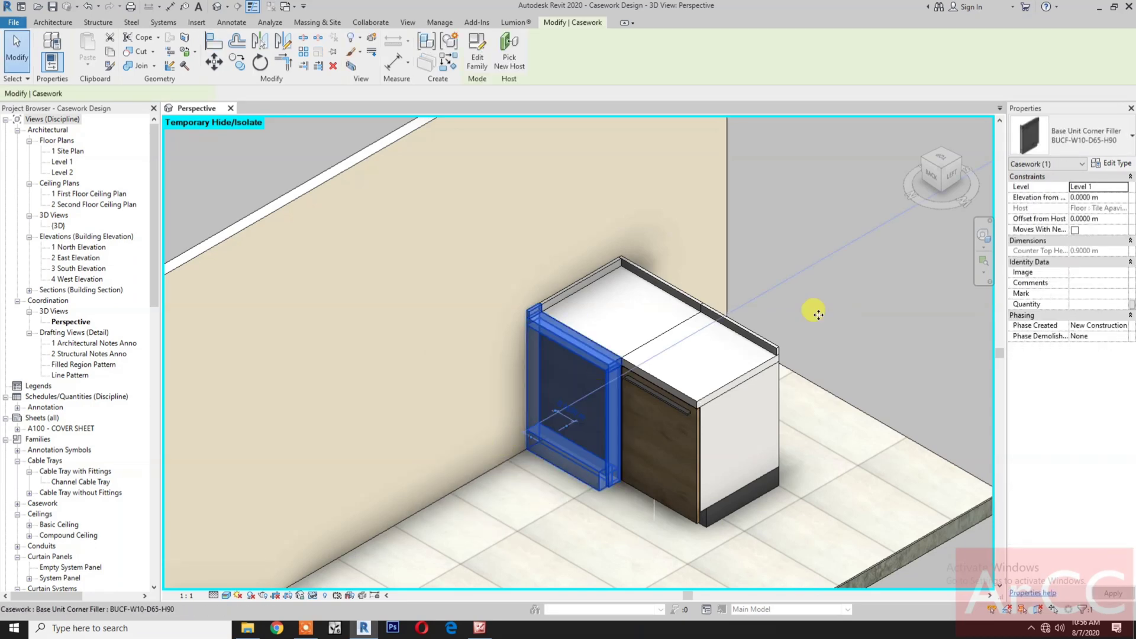
- Duplicate the filler type as BUCF-W5-D65-H90 with Width 0.05
left_click(1118, 164)
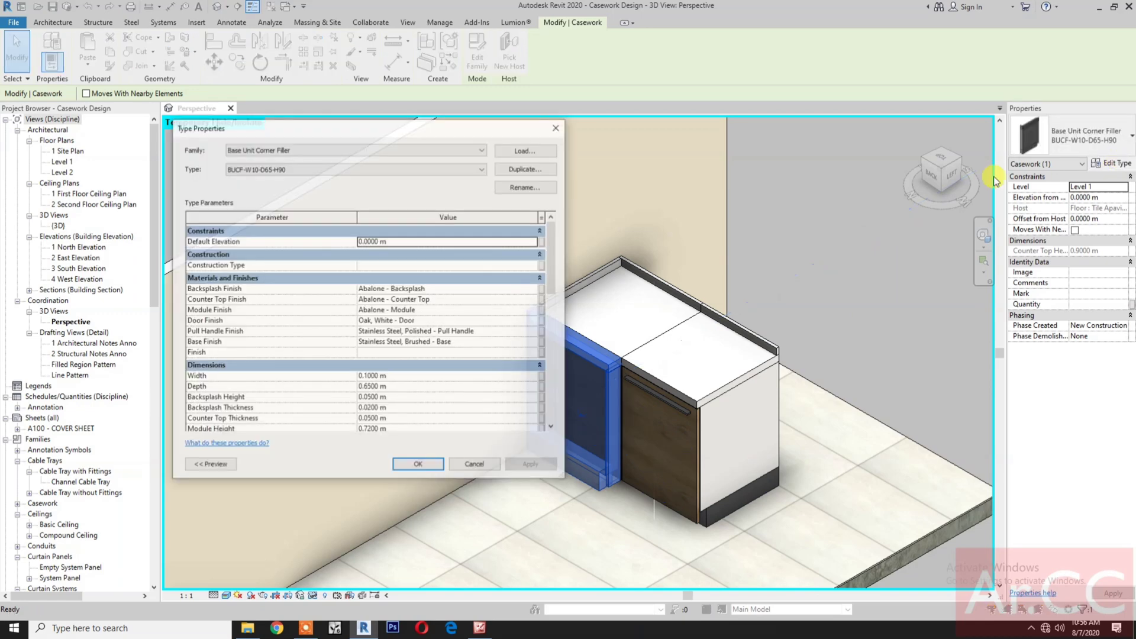
left_click(532, 169)
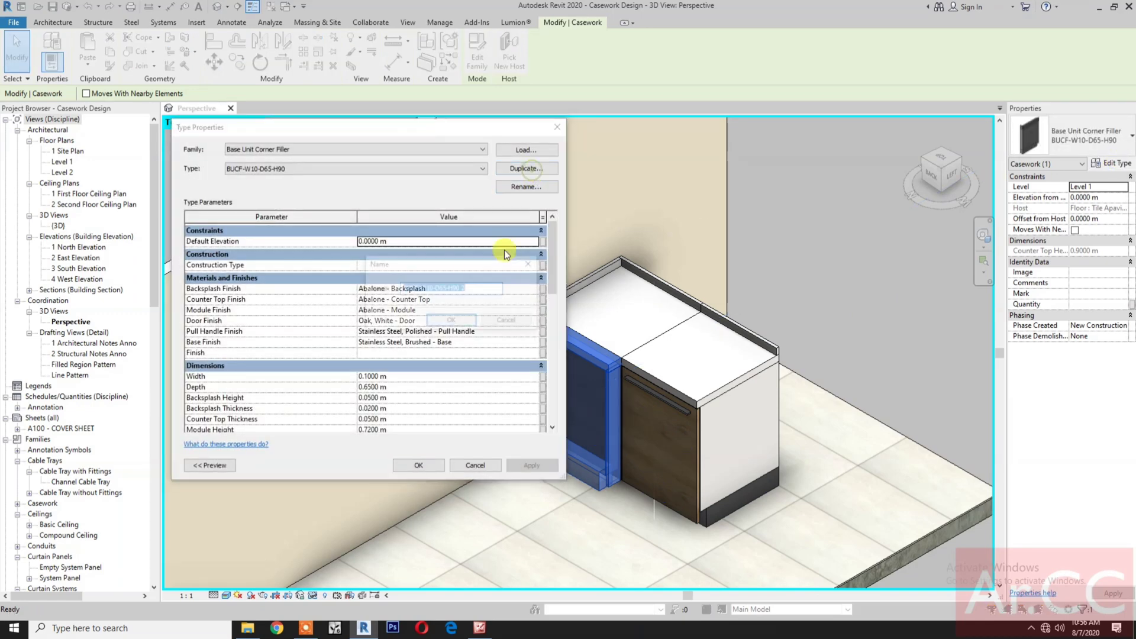
left_click(470, 290)
key("BackSpace")
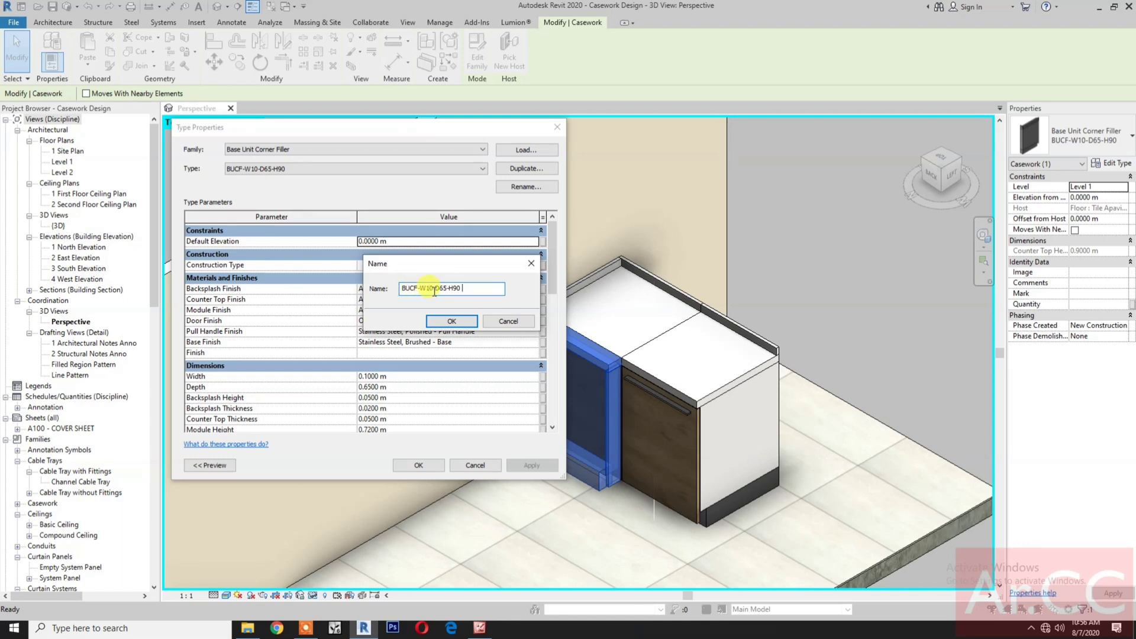
left_click(434, 289)
type("5")
left_click(435, 320)
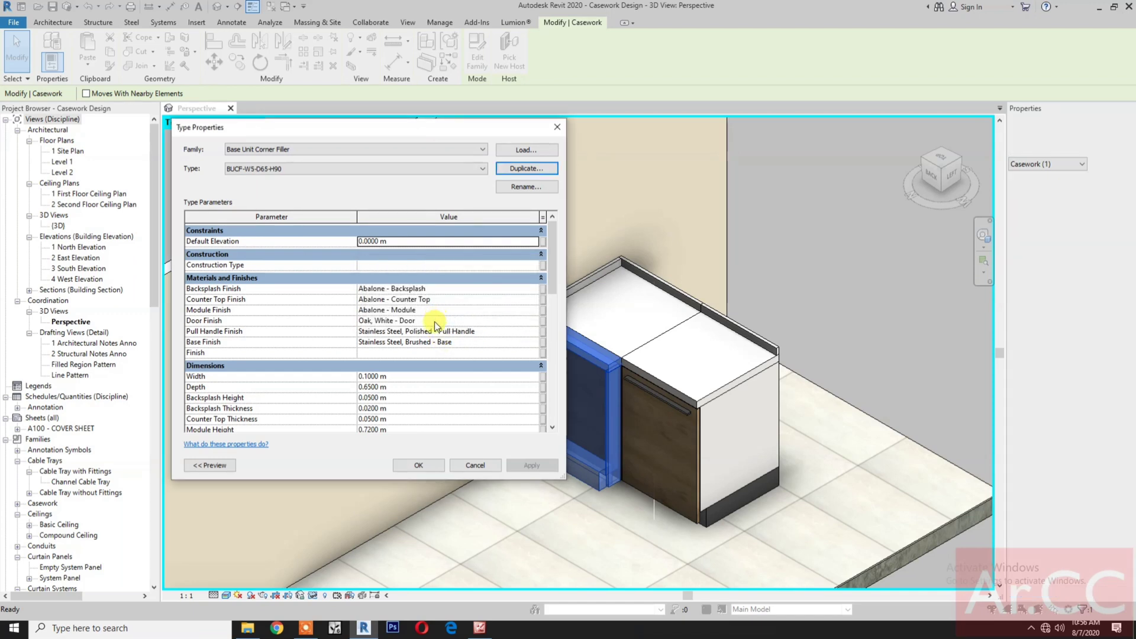
left_click(408, 377)
type(".0")
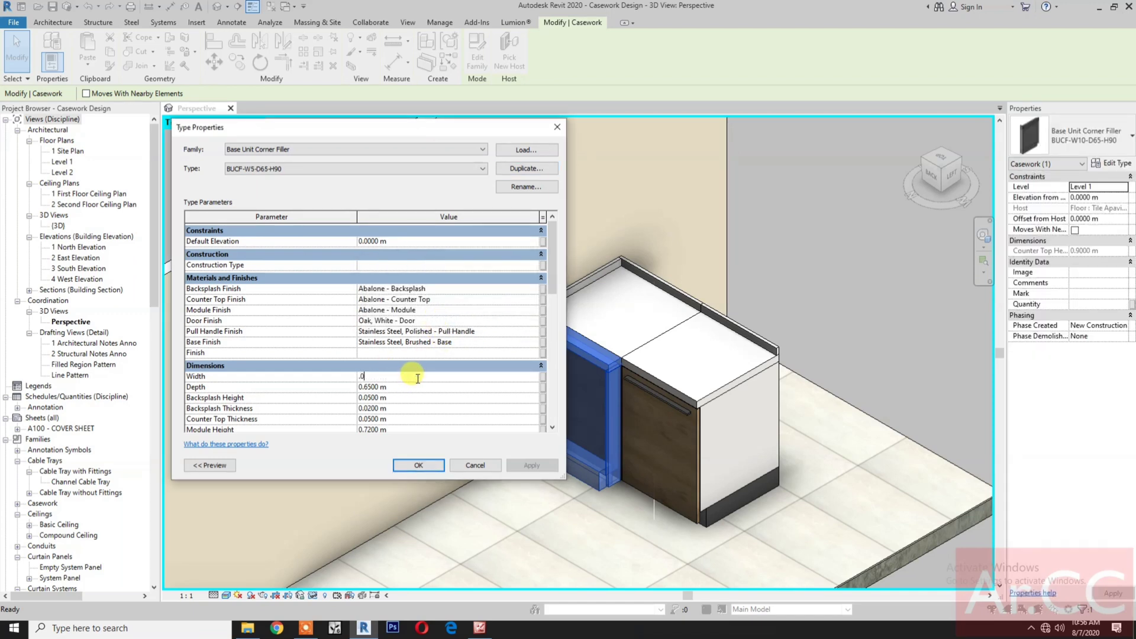
left_click(435, 464)
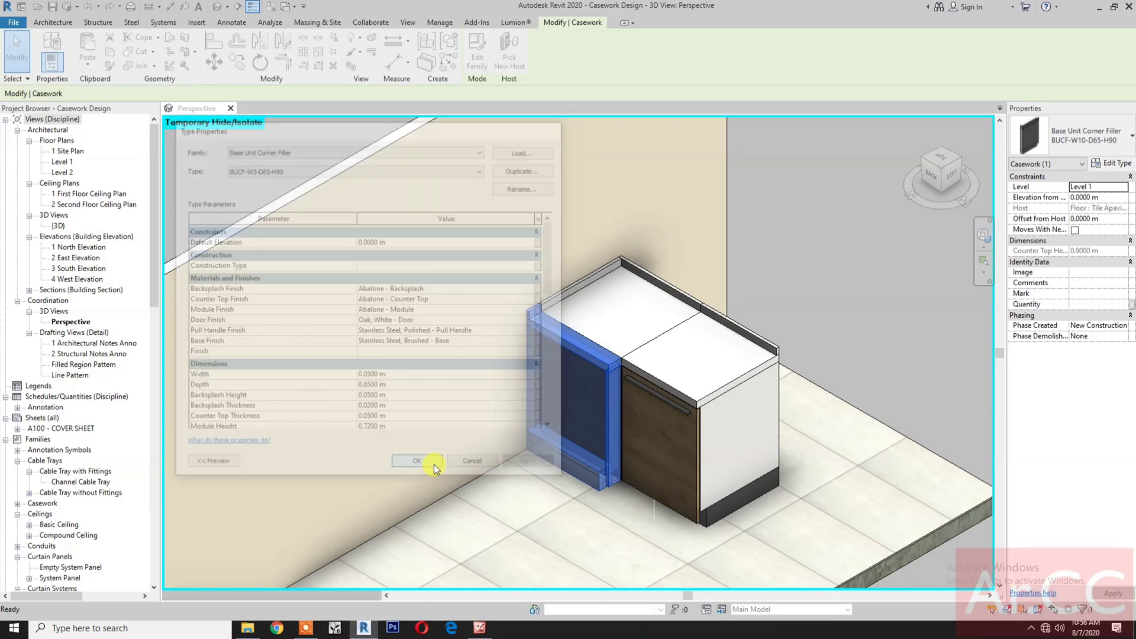
- Start an Align from the filler's top edge, then bring up the Youtube Casework folder
key("Escape")
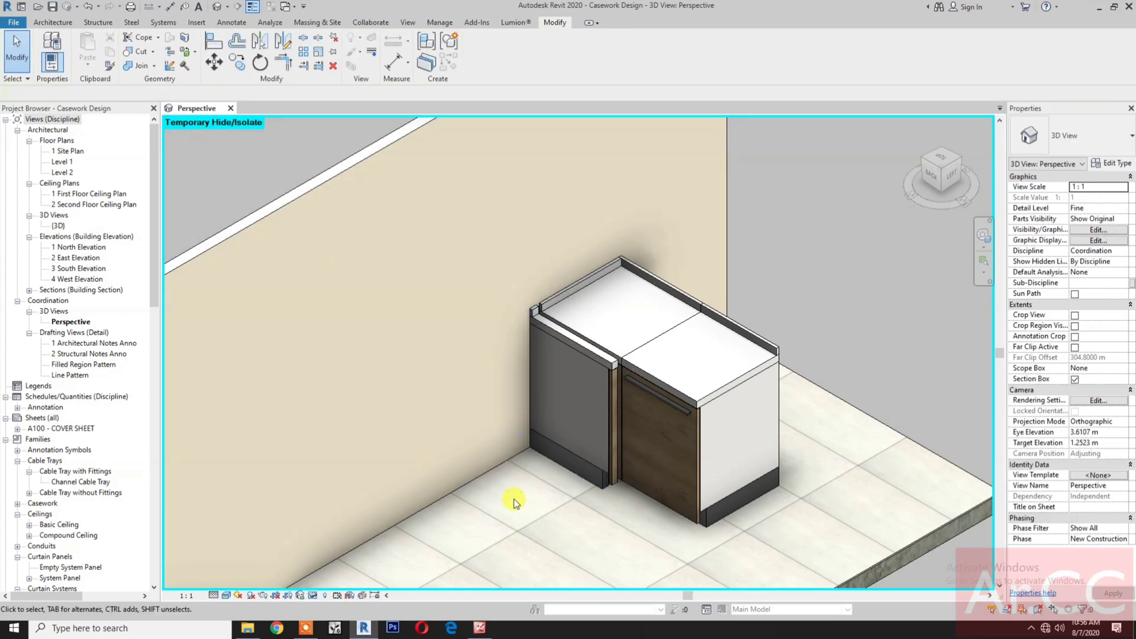
left_click(219, 46)
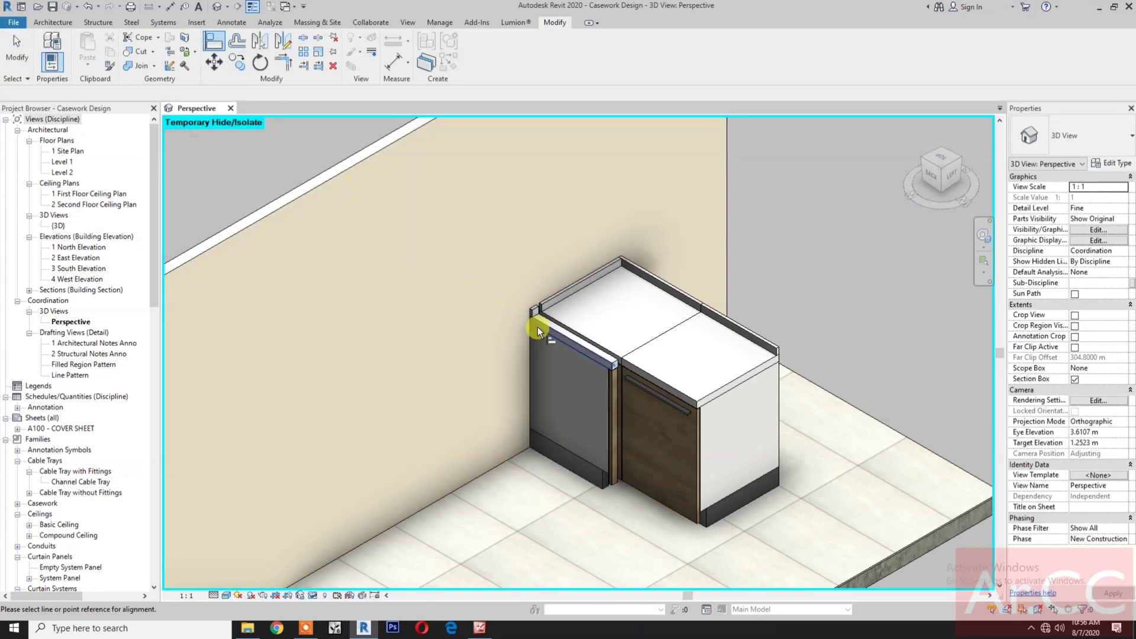
scroll(599, 347, "up", 8)
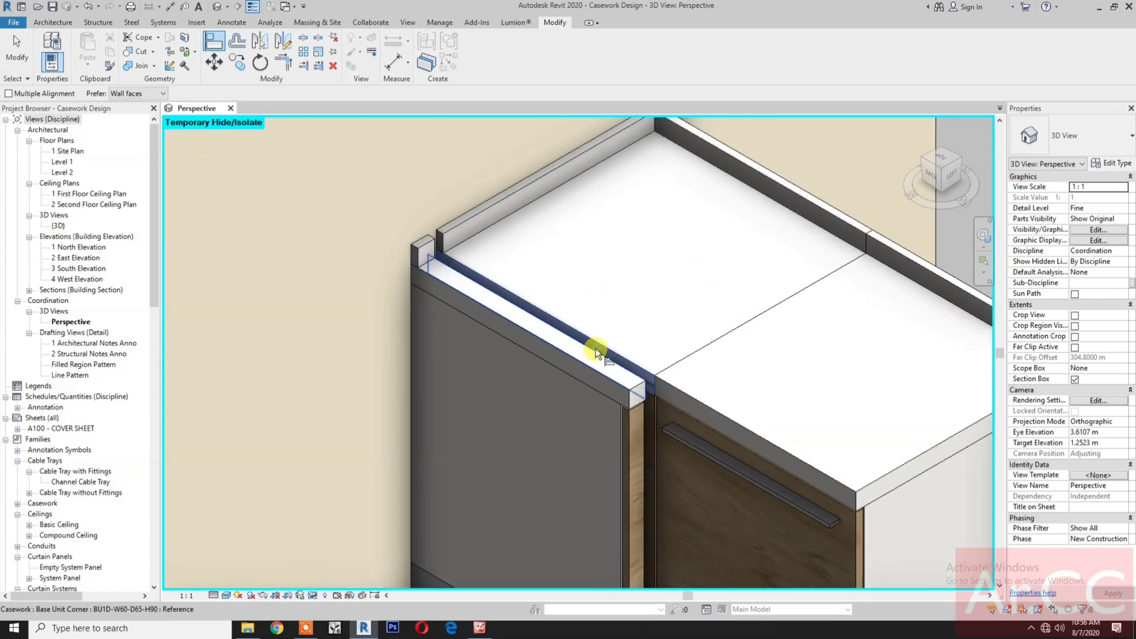
left_click(596, 348)
scroll(593, 352, "down", 8)
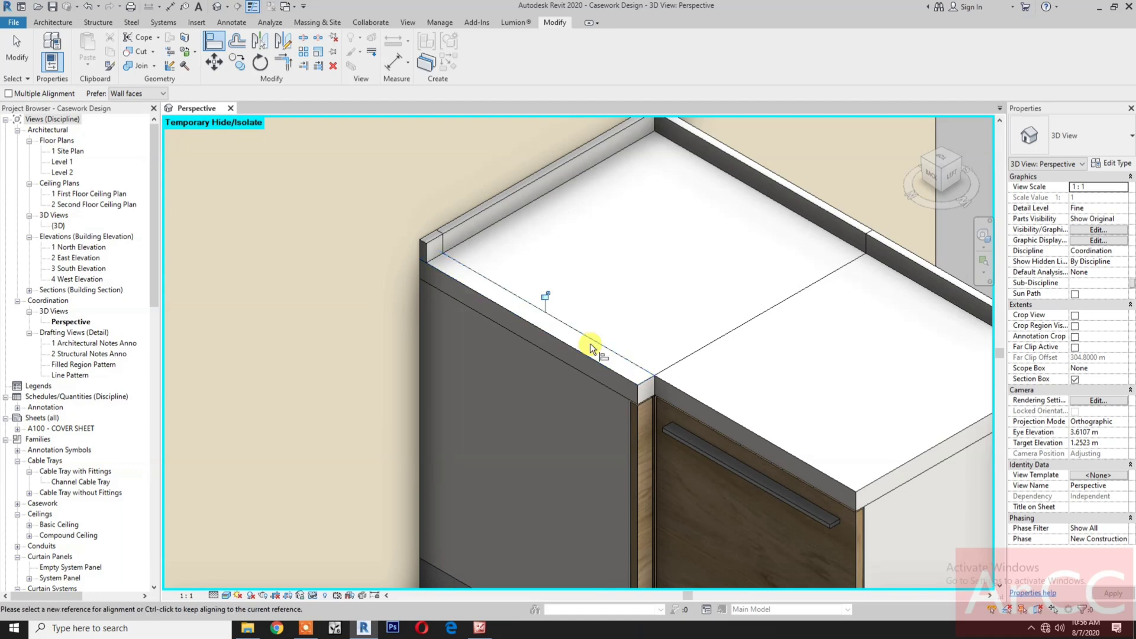
scroll(592, 433, "down", 5)
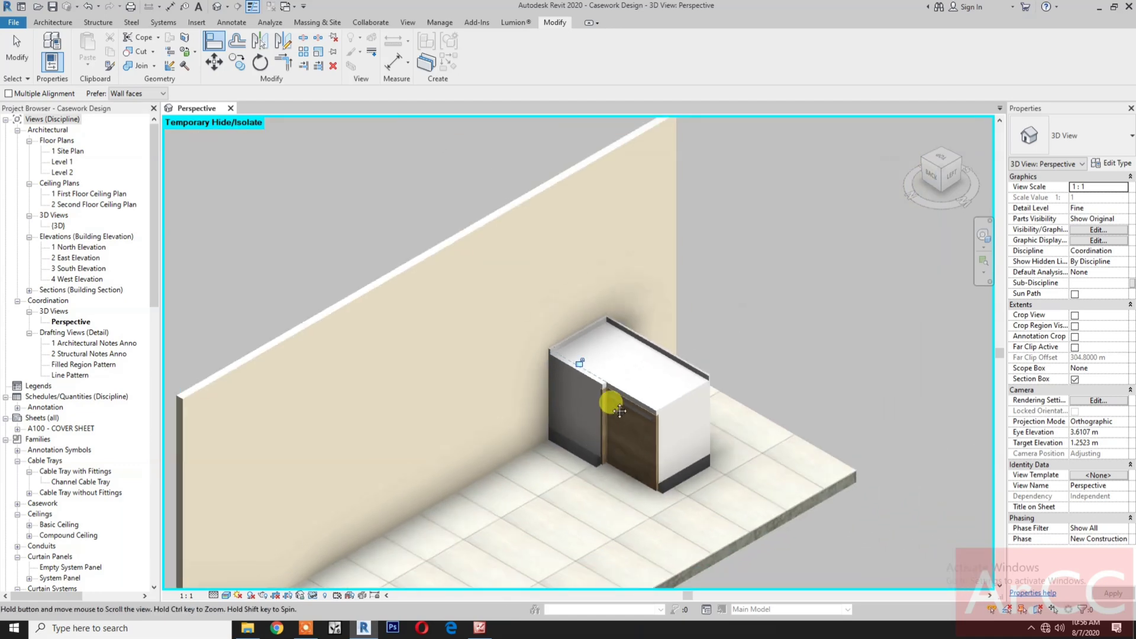
middle_click_drag(613, 398, 638, 383)
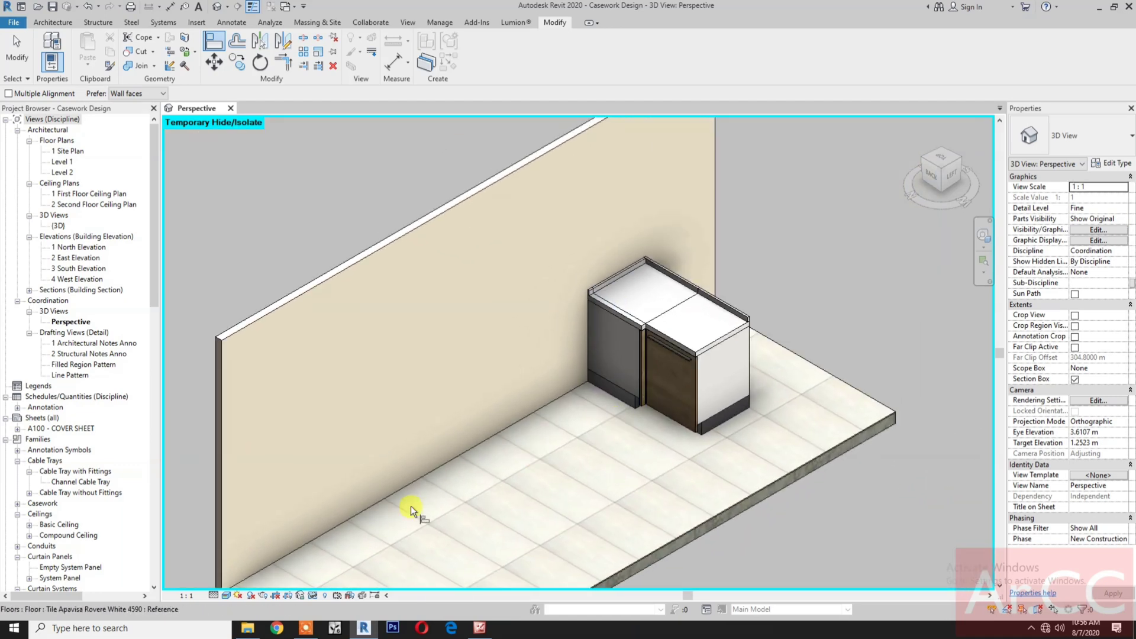
left_click(249, 628)
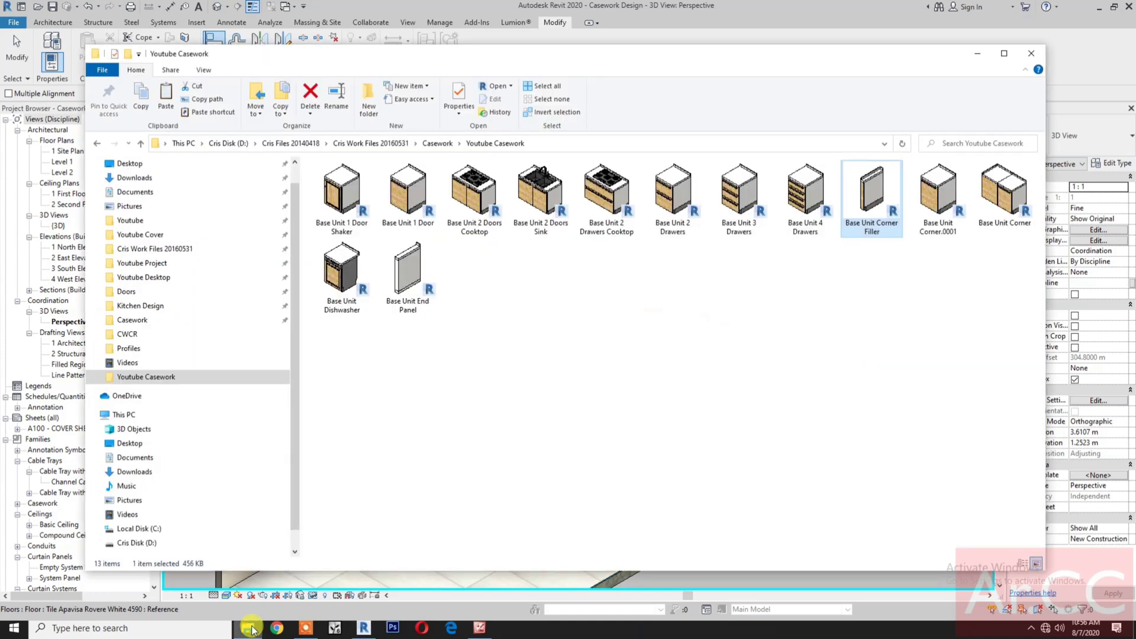
- Drag Base Unit 3 Drawers.rfa from Youtube Casework into the Revit 3D view
left_click(733, 203)
left_click_drag(734, 203, 689, 344)
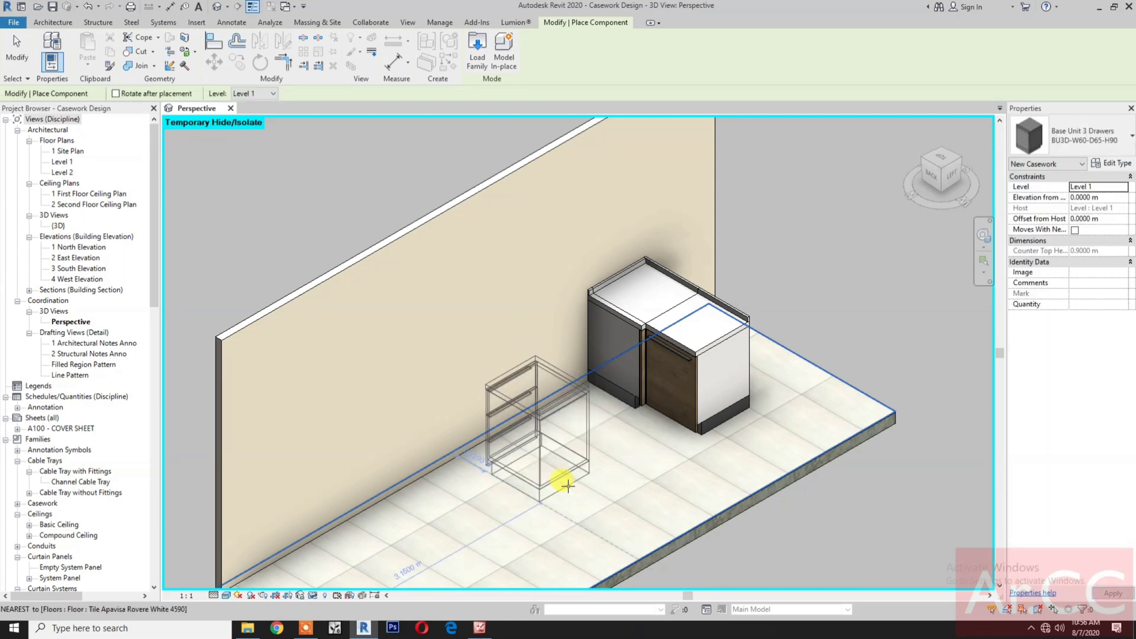
- Place the 3-drawer unit rotated 90 degrees and align its back to the wall edge
key("space")
key("space")
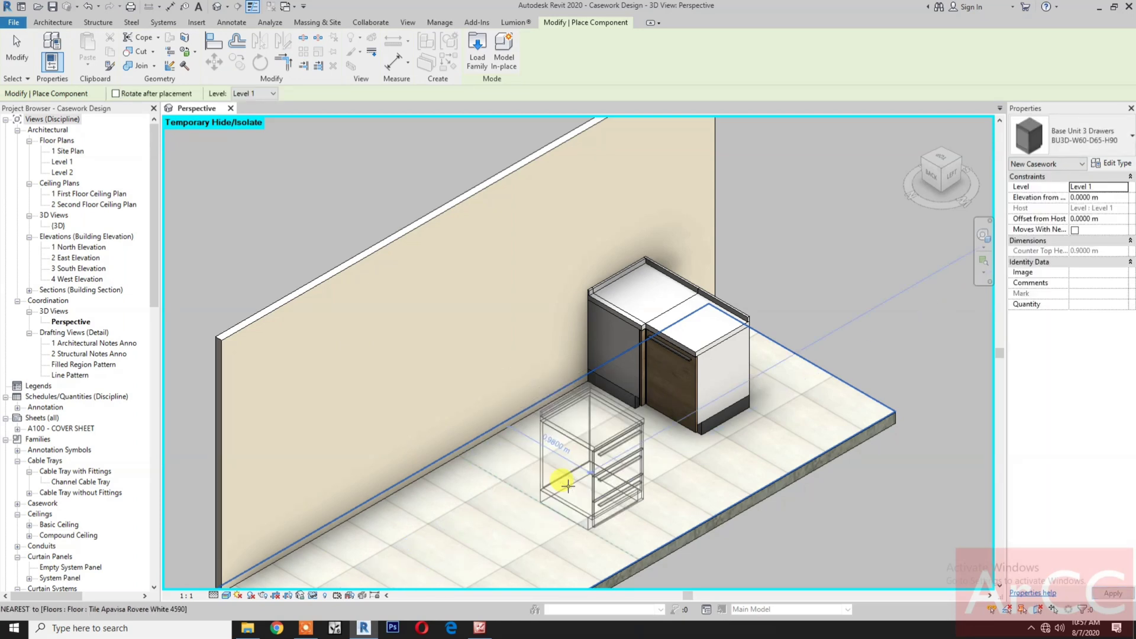
left_click(574, 451)
left_click(212, 41)
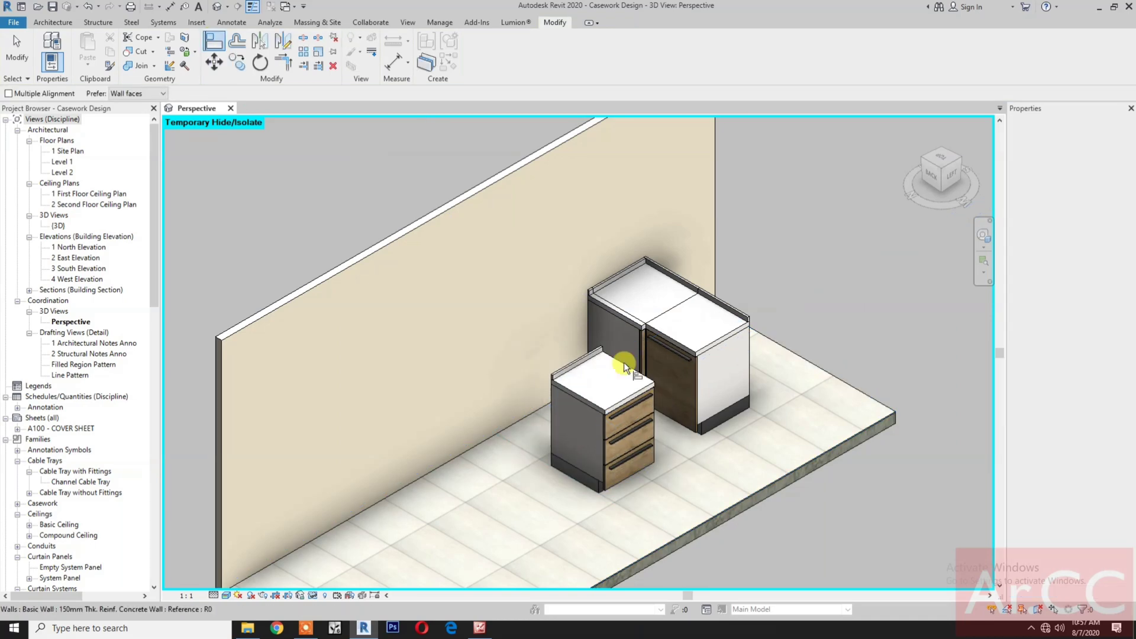
scroll(636, 353, "up", 2)
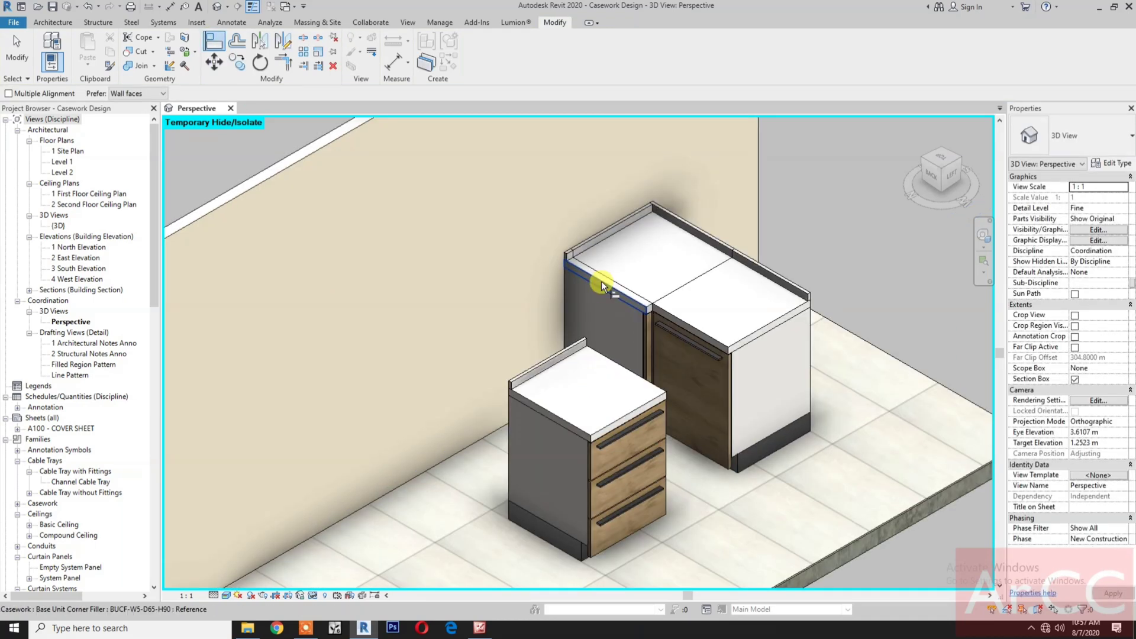
left_click(592, 243)
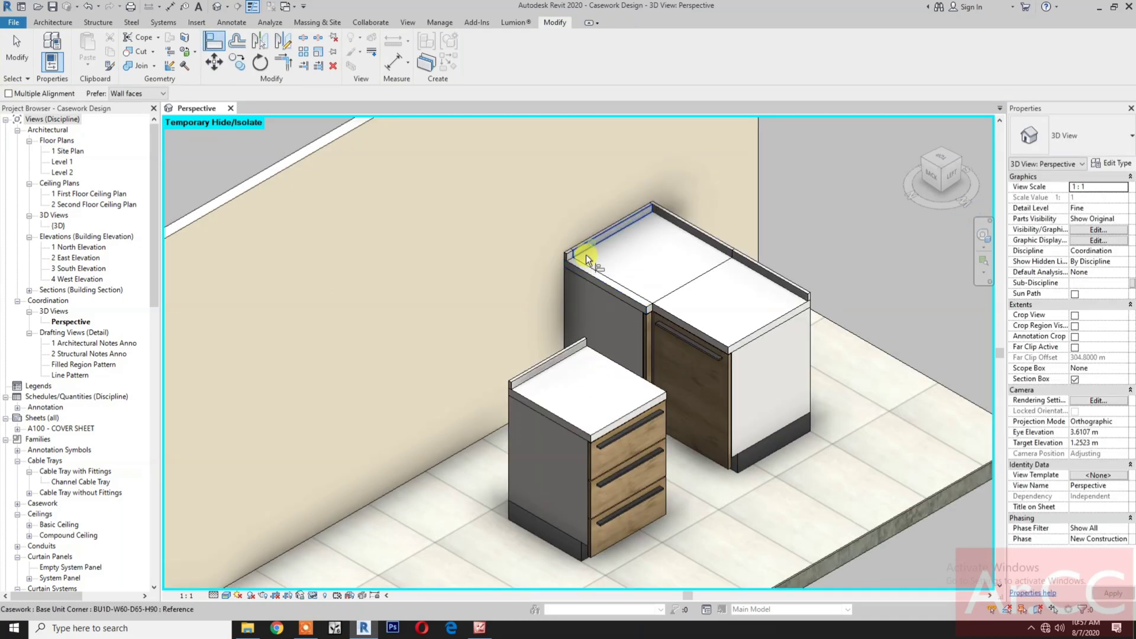
left_click(571, 352)
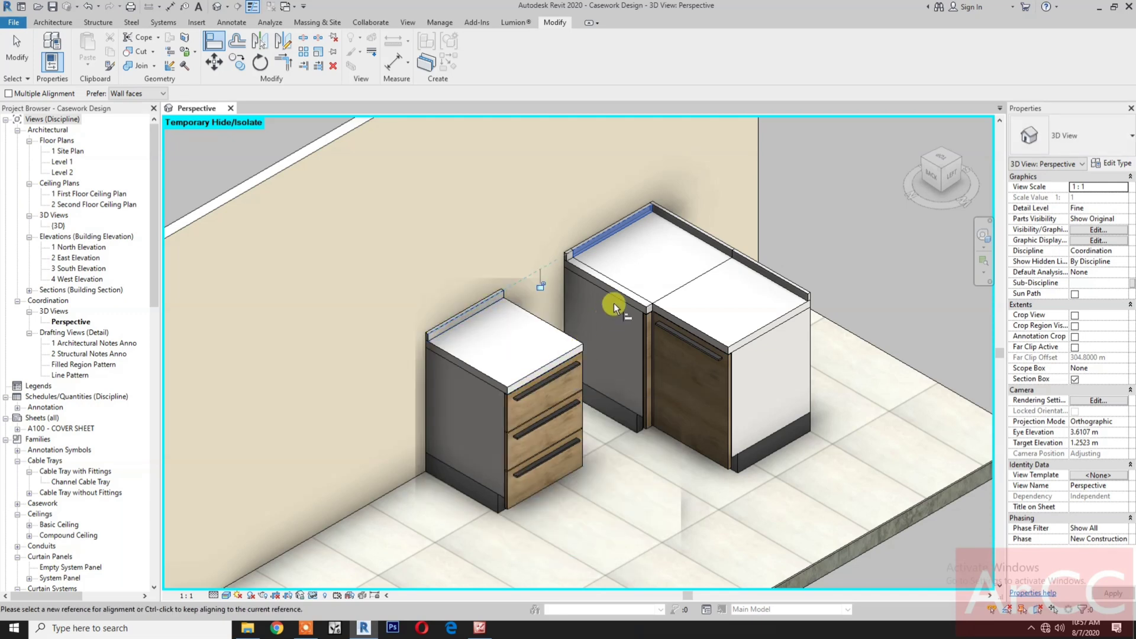
- Align the 3-drawer unit's side tight against the corner filler
left_click(560, 326)
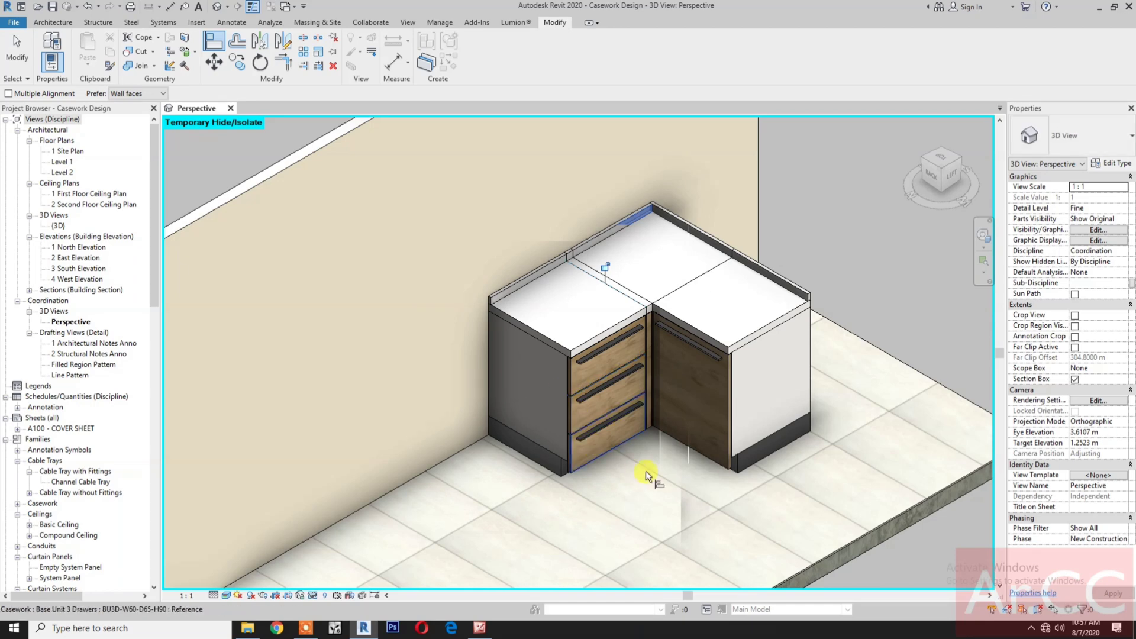
scroll(651, 364, "up", 2)
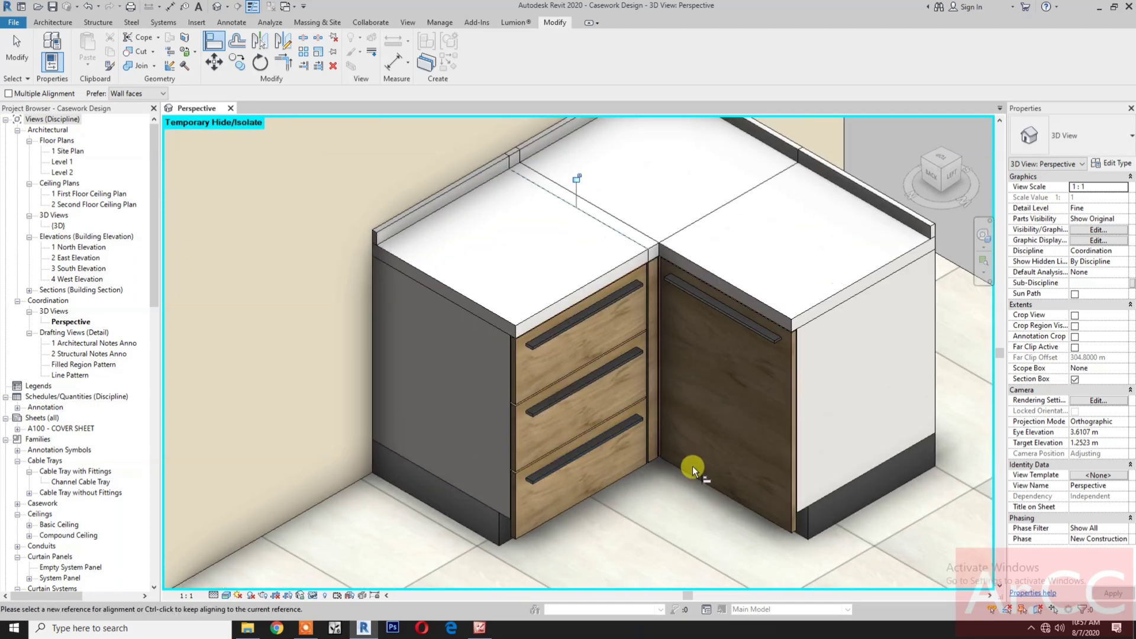
scroll(695, 478, "up", 2)
scroll(670, 463, "up", 1)
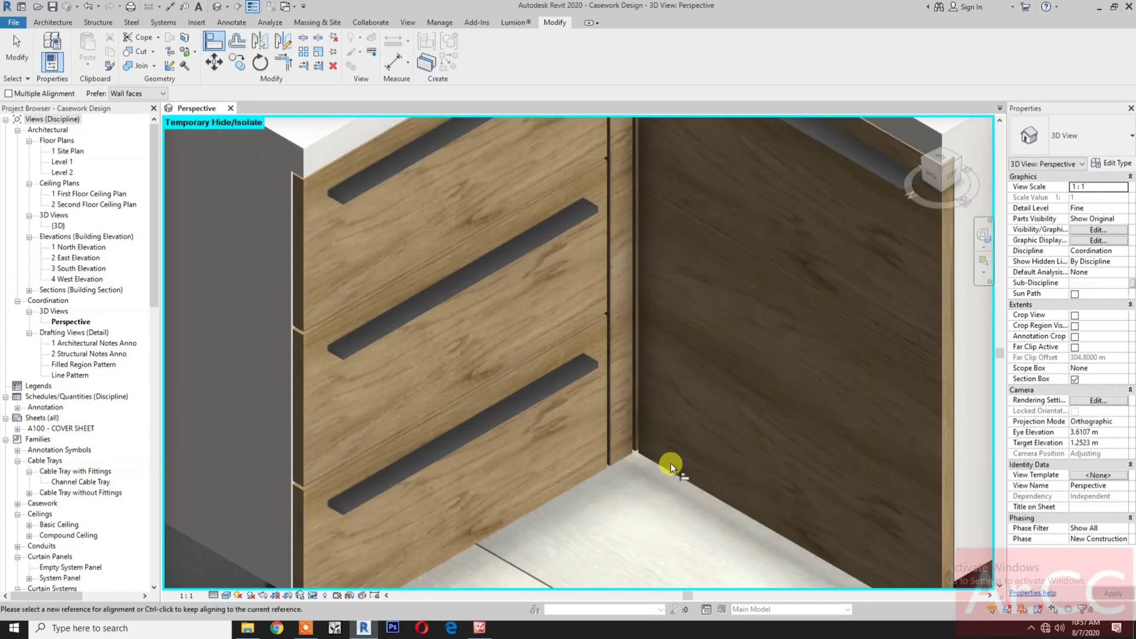
scroll(670, 462, "up", 1)
scroll(669, 459, "down", 3)
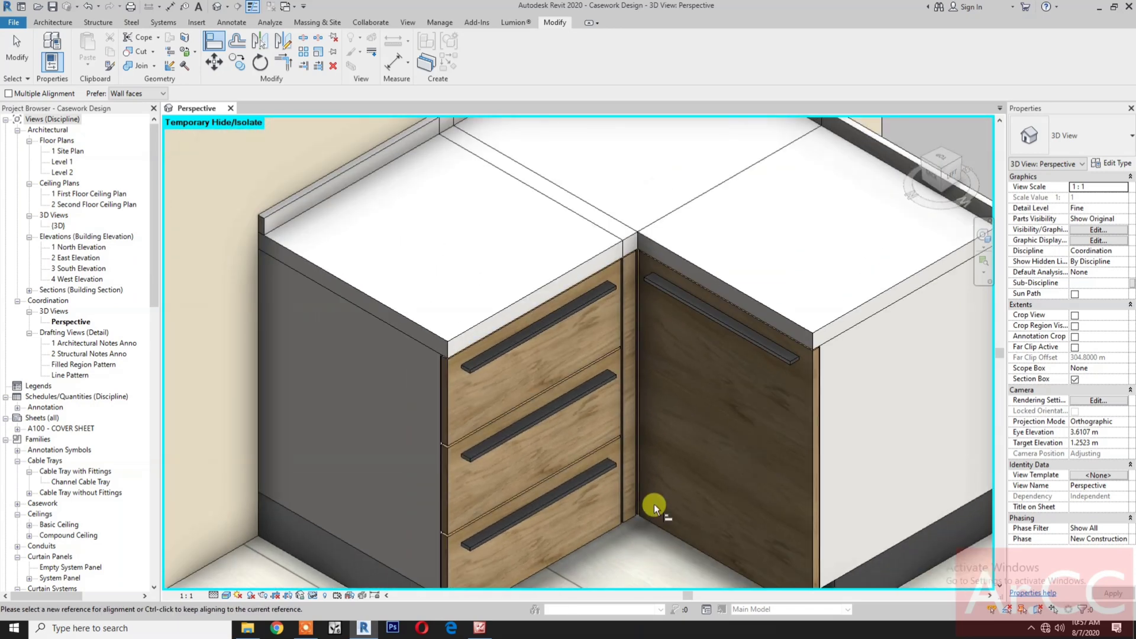
scroll(636, 260, "up", 3)
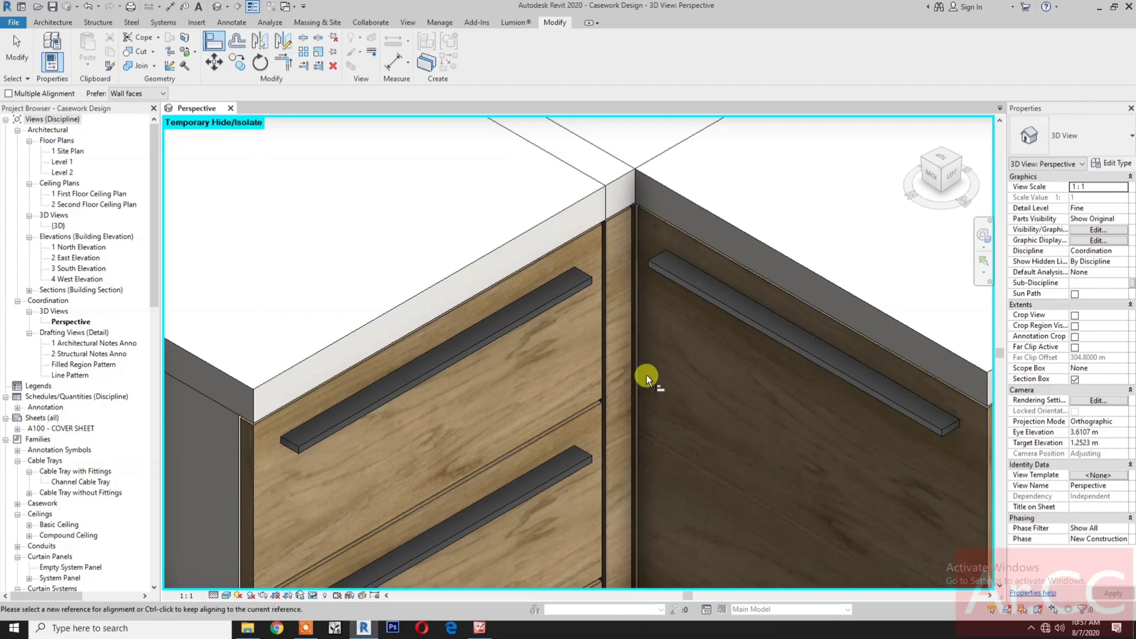
scroll(651, 357, "down", 5)
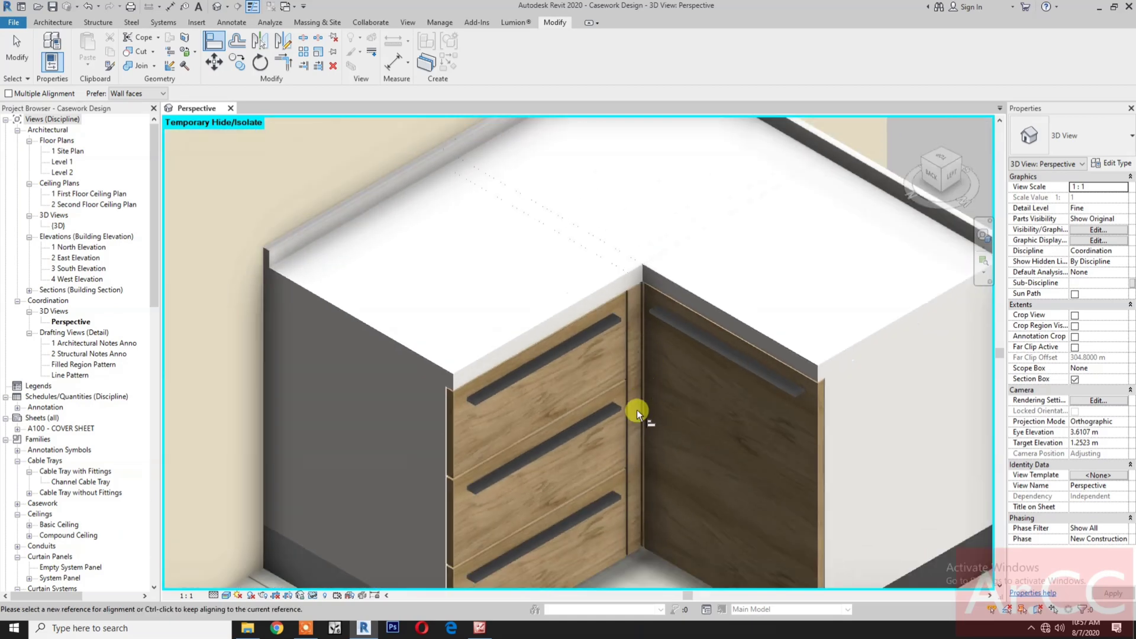
scroll(639, 421, "down", 5)
scroll(664, 393, "up", 2)
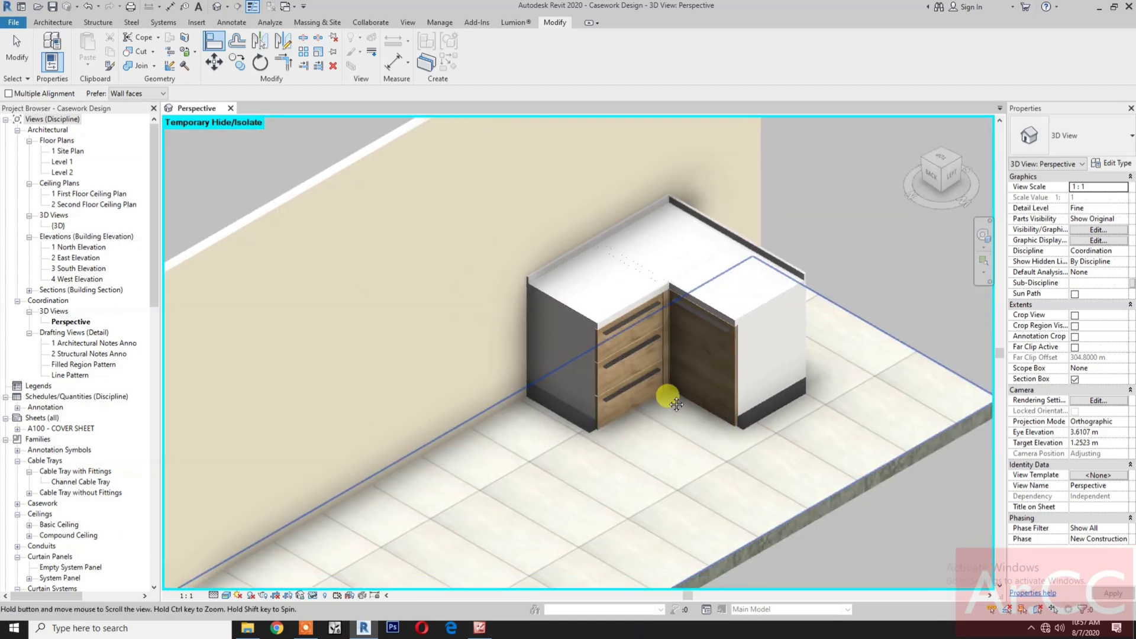
scroll(662, 423, "down", 3)
scroll(658, 413, "up", 3)
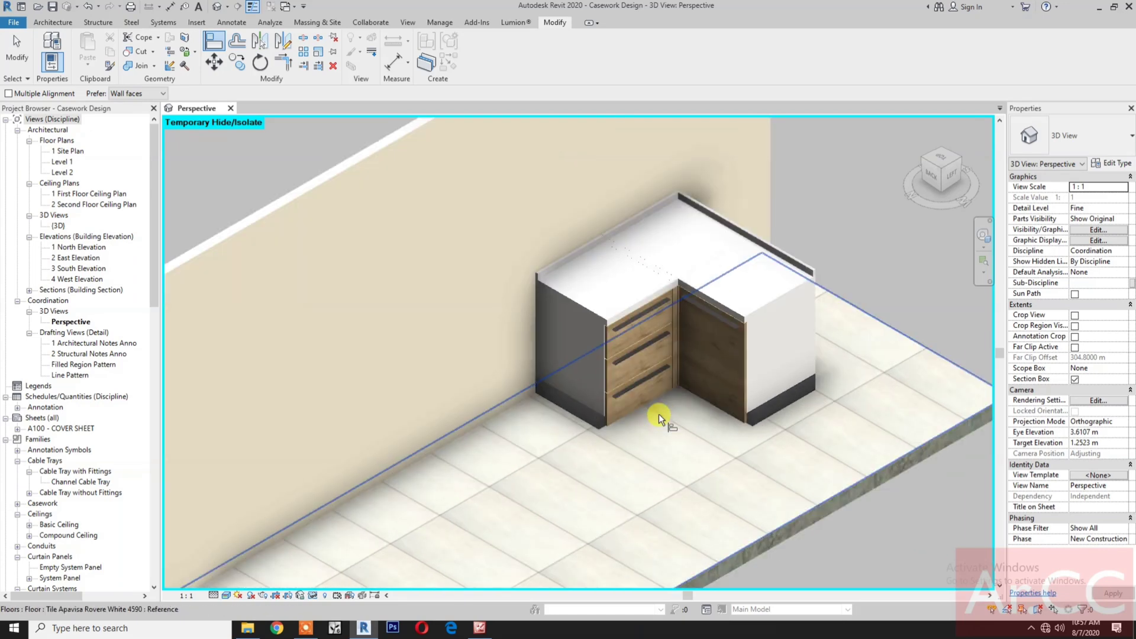
key("Escape")
key("Escape")
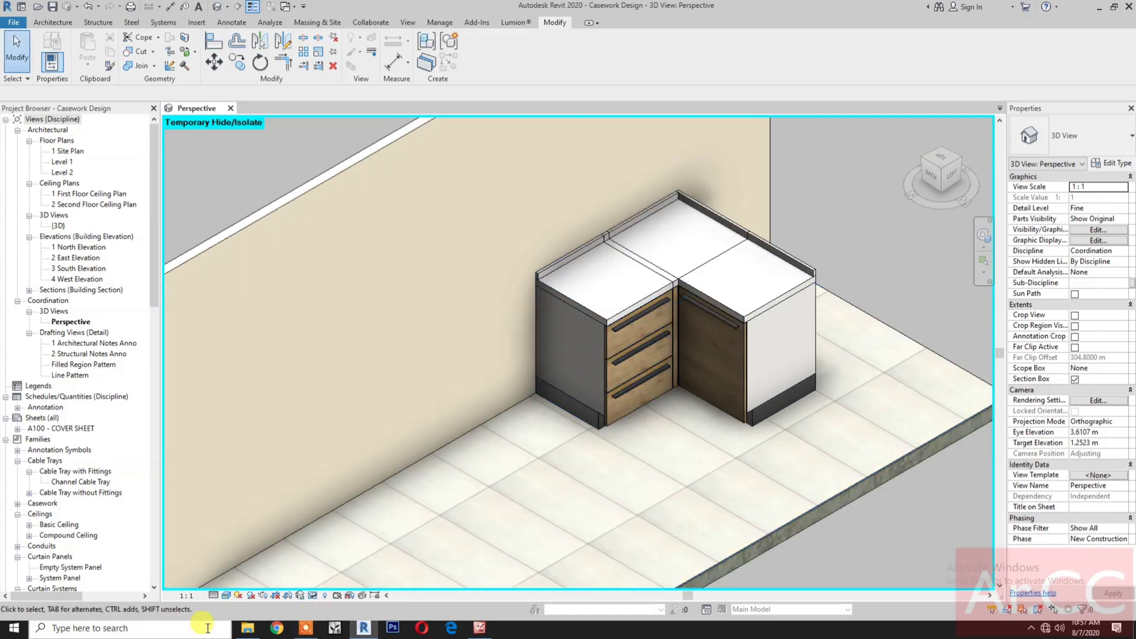
- Drag Base Unit 2 Doors Sink.rfa from the Youtube Casework folder into the Revit 3D view
left_click(248, 628)
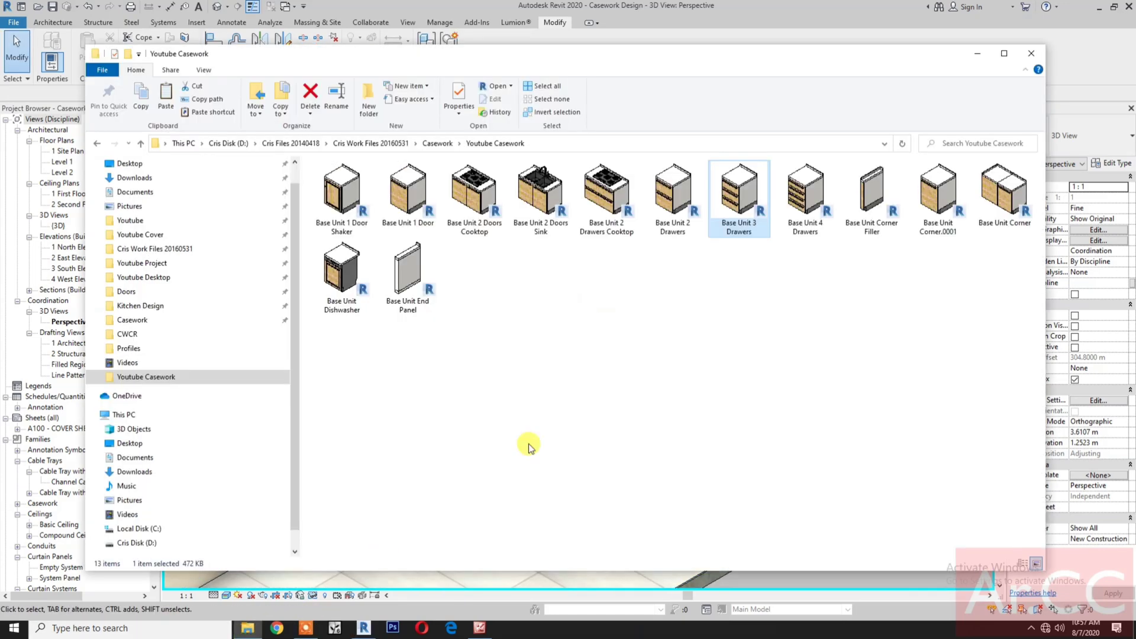
left_click(541, 202)
left_click_drag(541, 201, 594, 451)
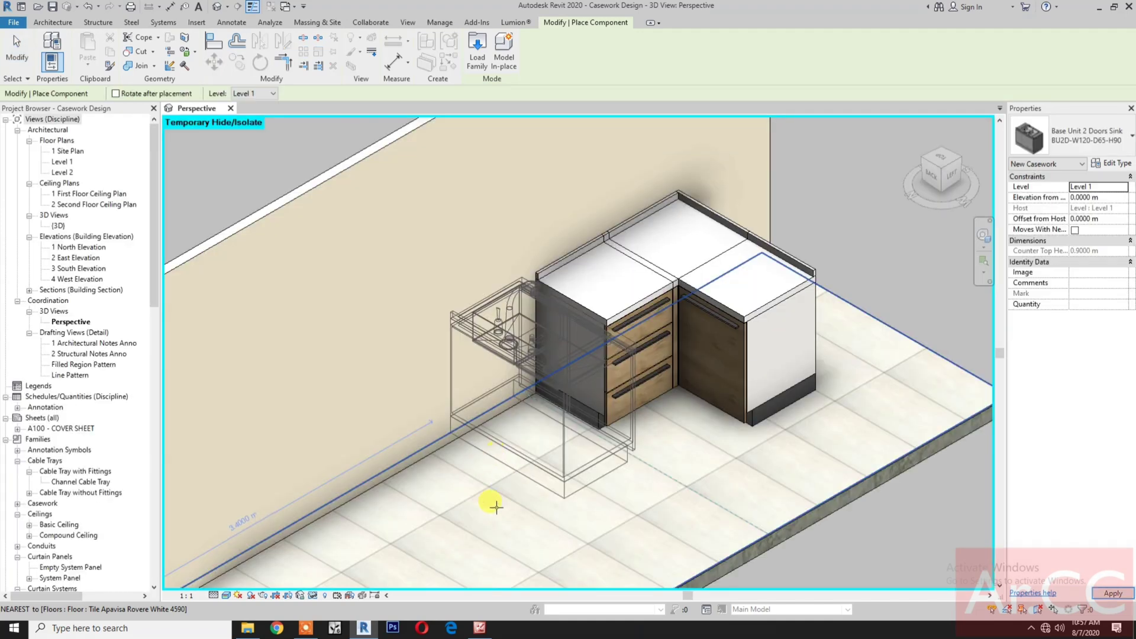
- Place the 2-door sink unit on the floor, rotated to face the room
key("space")
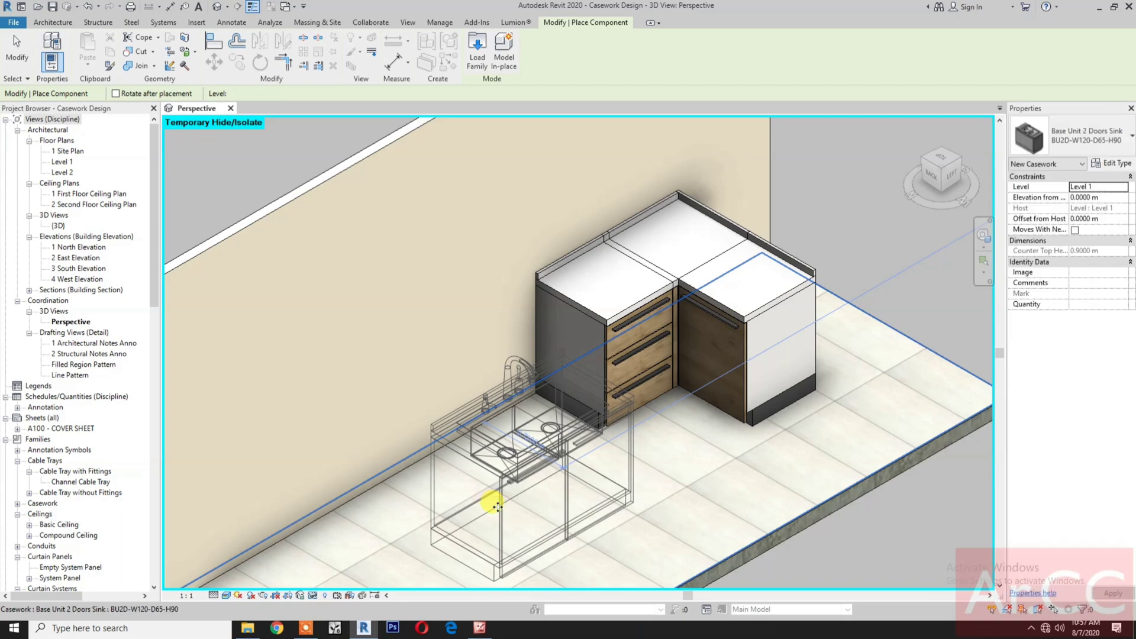
left_click(498, 506)
key("Escape")
key("Escape")
- Align the sink unit's back with the drawer unit's back and its side against the drawer unit
left_click(239, 63)
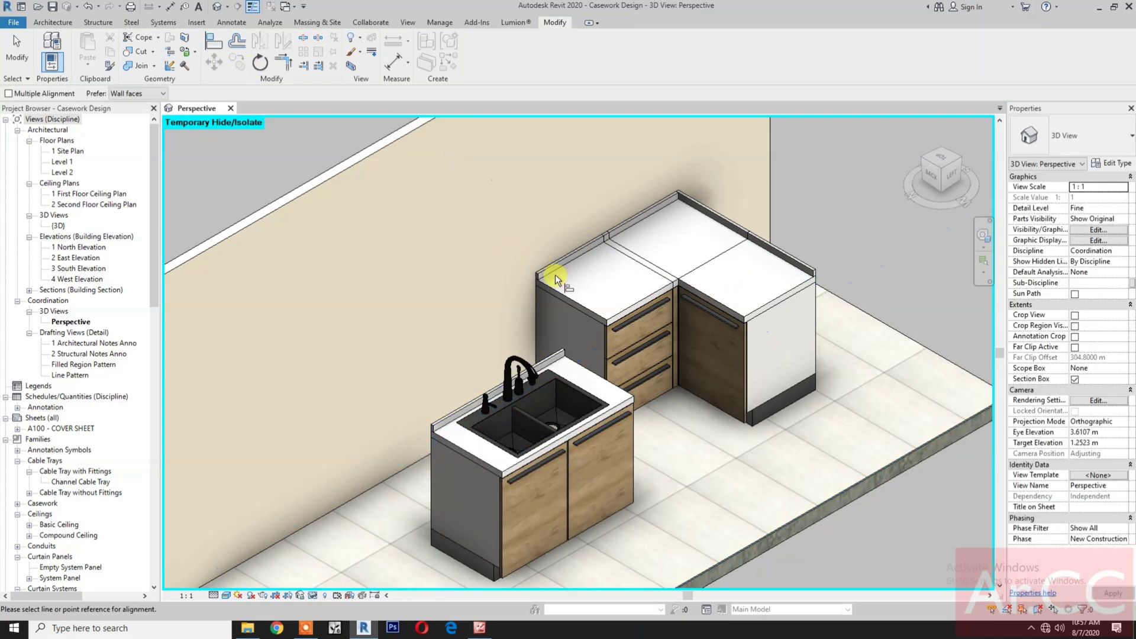
left_click(556, 267)
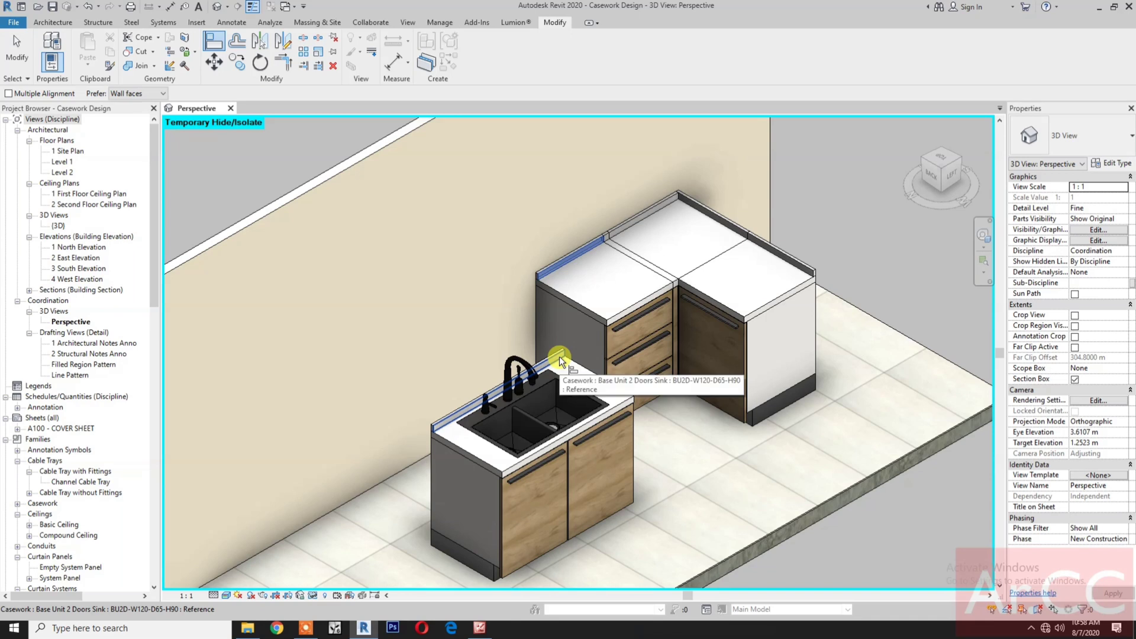
left_click(559, 357)
left_click(572, 305)
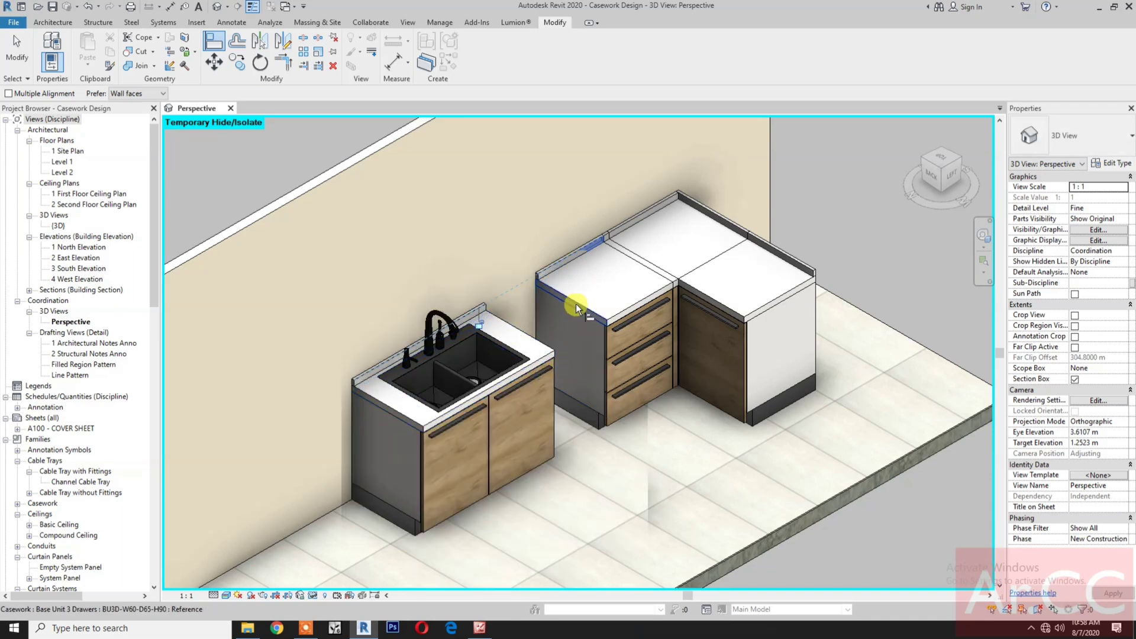
left_click(529, 335)
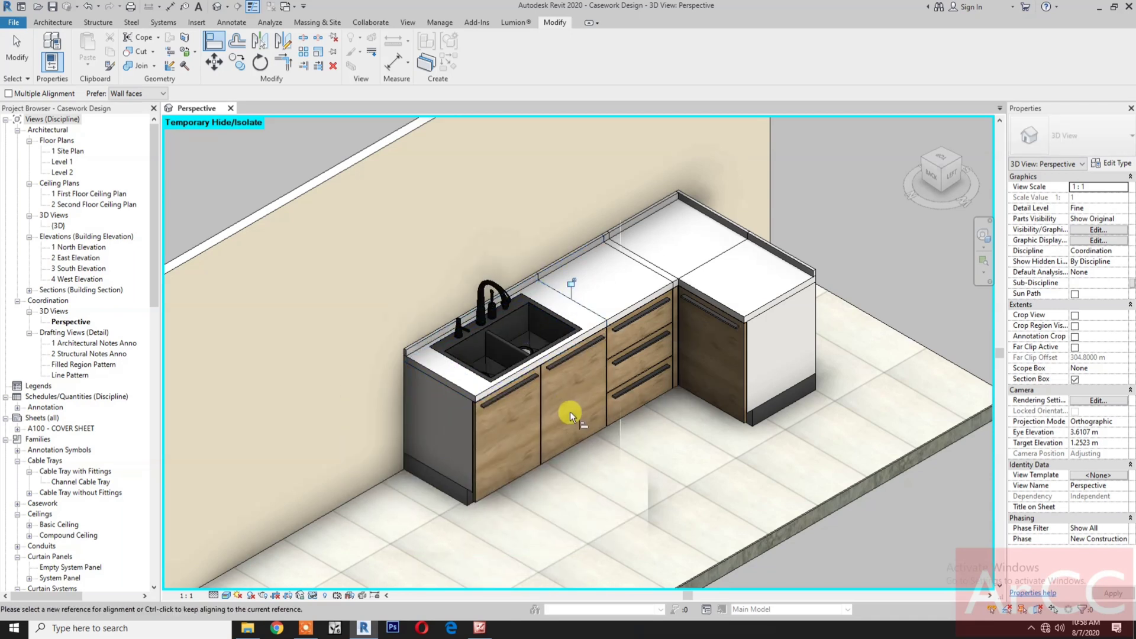
key("Escape")
key("Escape")
- Copy the 3-drawer unit to the left of the sink unit
left_click(639, 385)
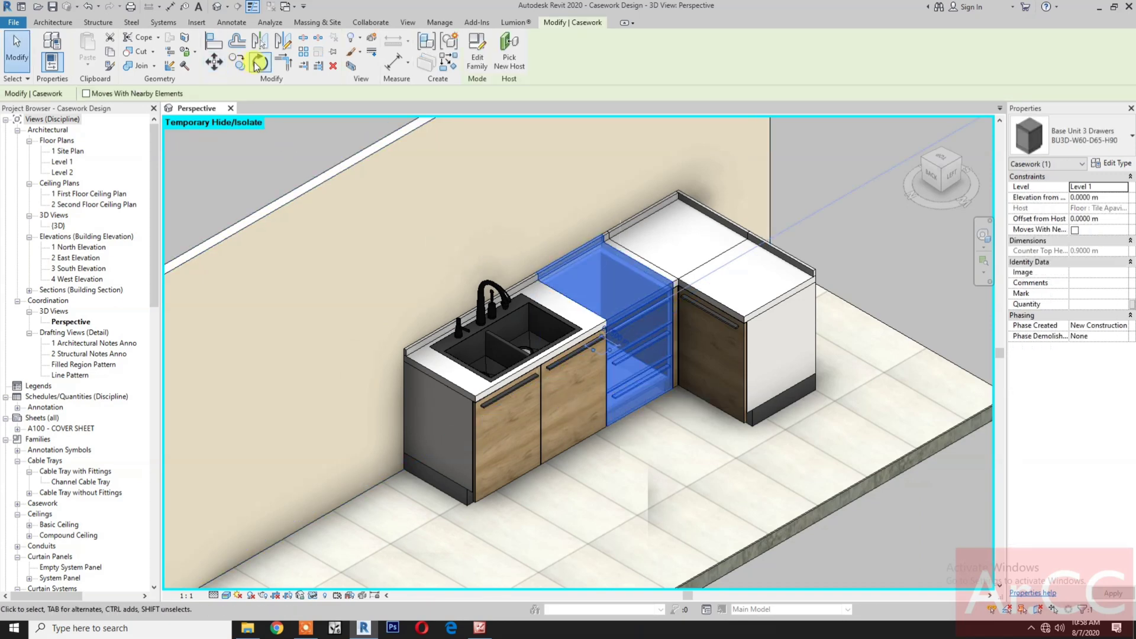
left_click(214, 61)
key("c")
key("o")
left_click(763, 459)
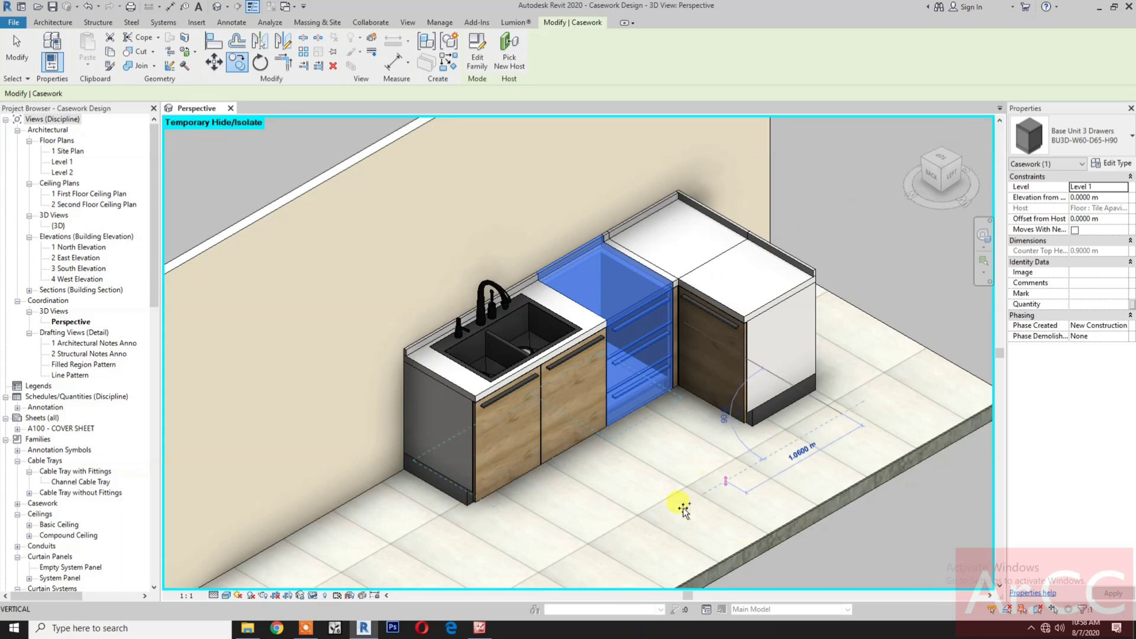
left_click(609, 544)
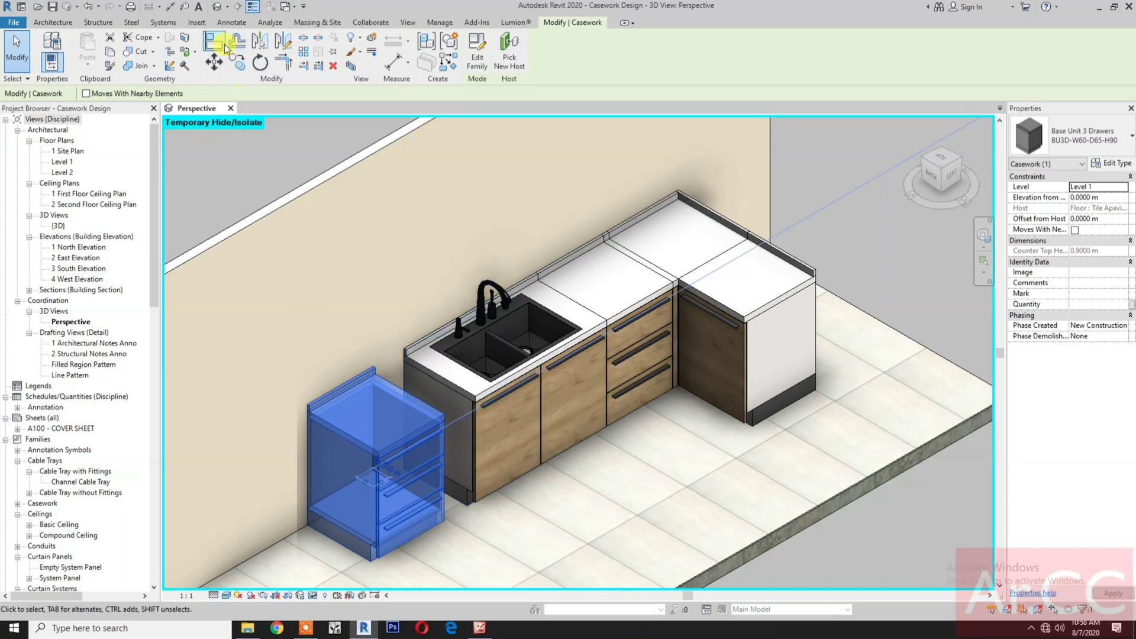
key("Escape")
- Align the copied drawer unit flush against the sink unit's left end
key("a")
key("l")
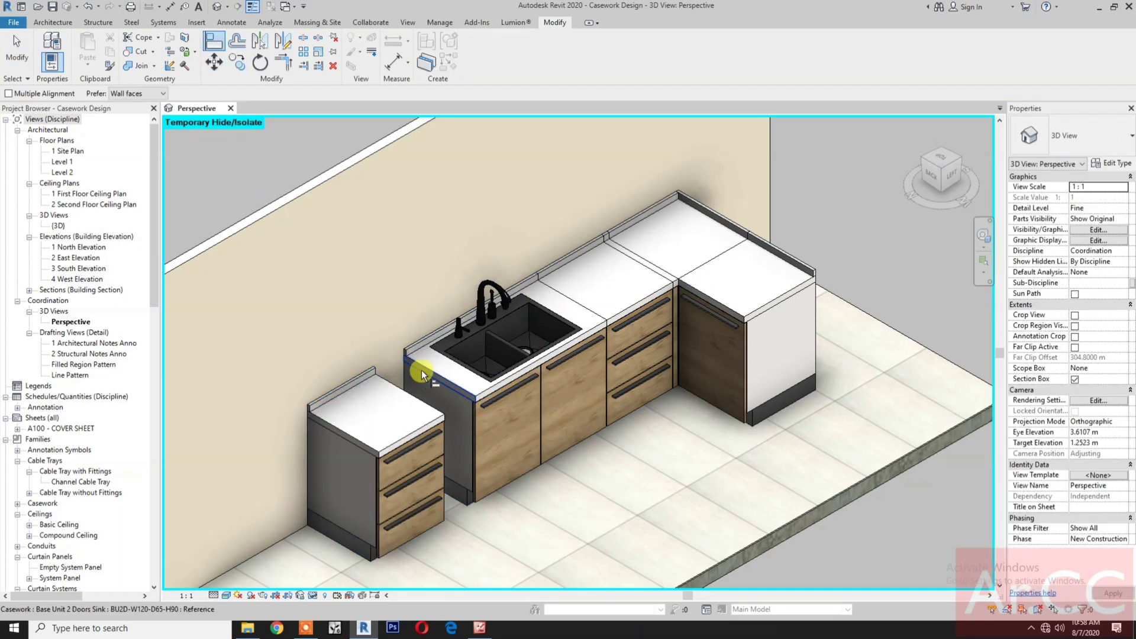
left_click(396, 386)
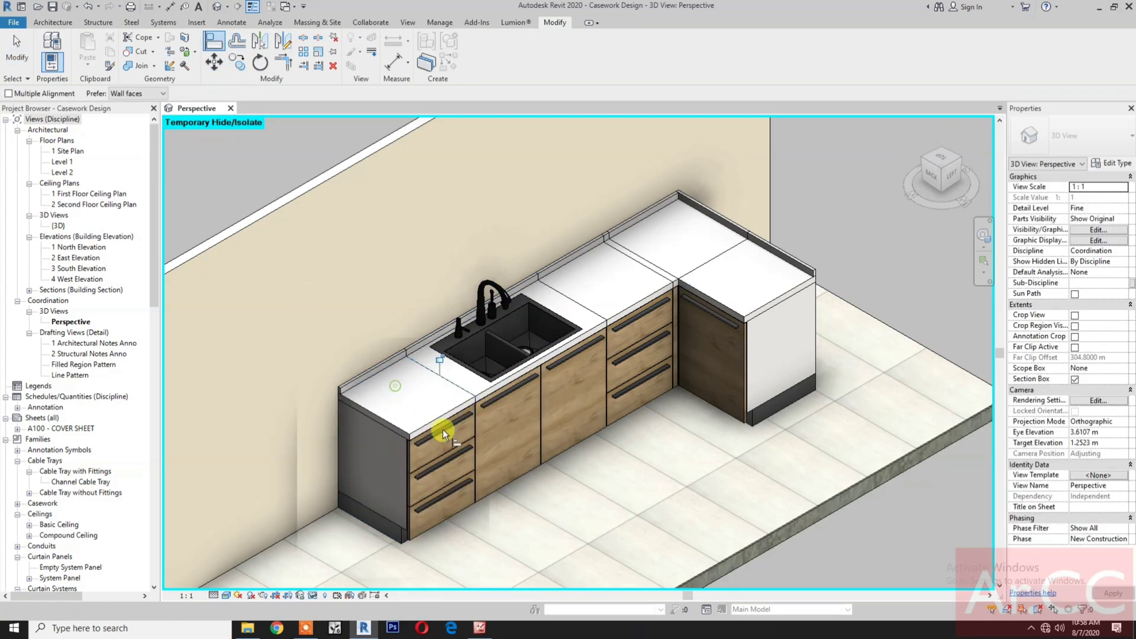
scroll(518, 477, "down", 1)
middle_click_drag(574, 475, 592, 469)
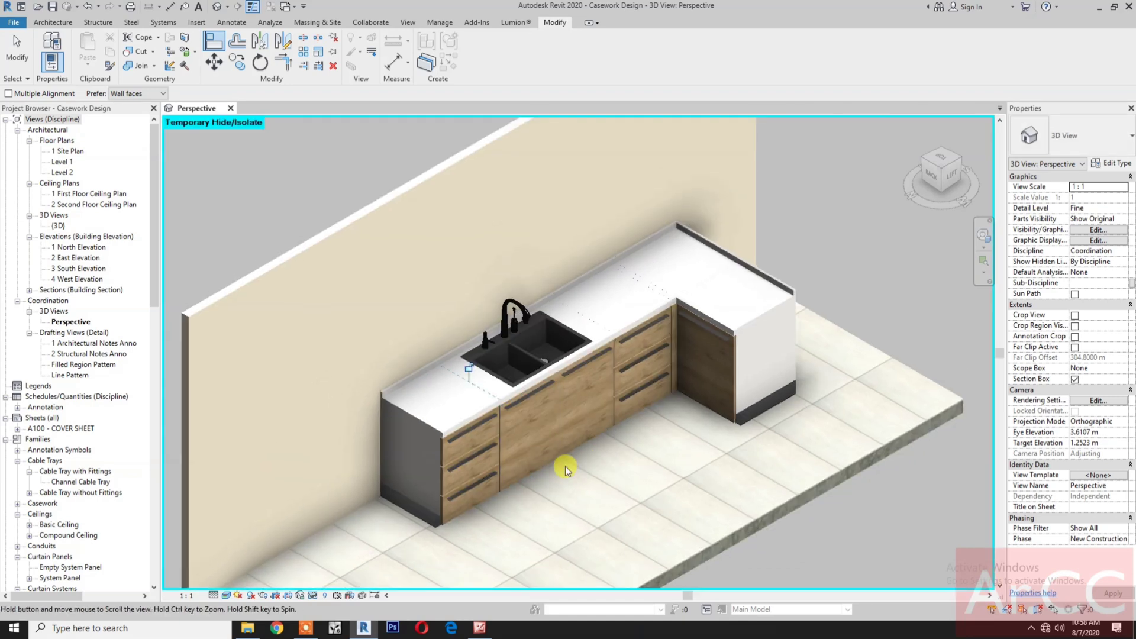
- Place a rotated 3-drawer unit near the corner with Create Similar
key("Escape")
left_click(638, 318)
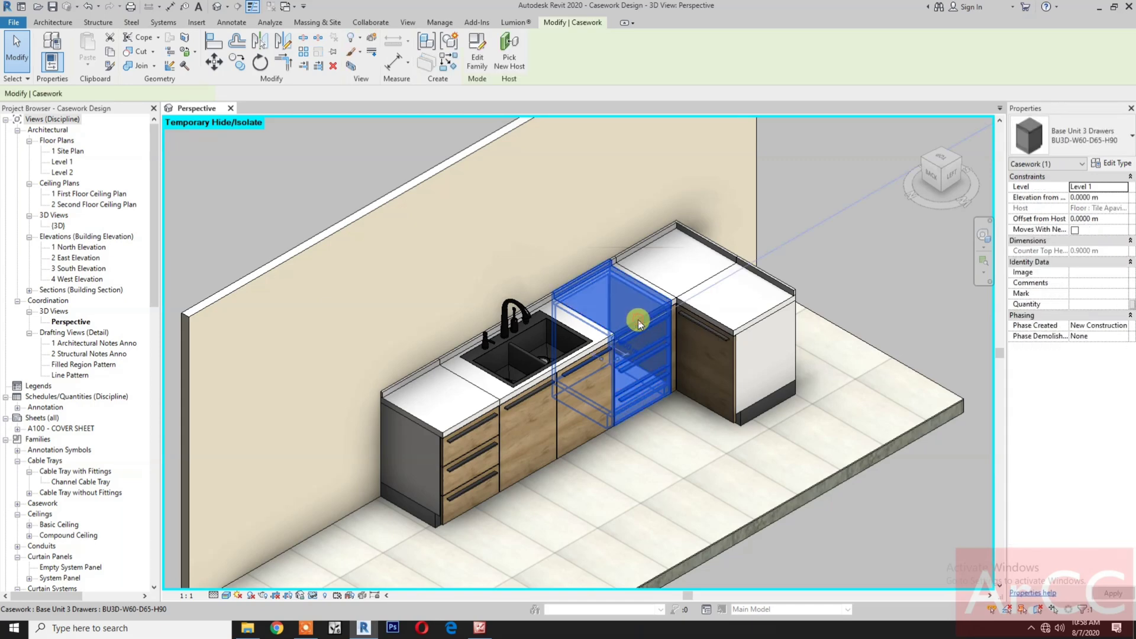
right_click(638, 320)
left_click(679, 405)
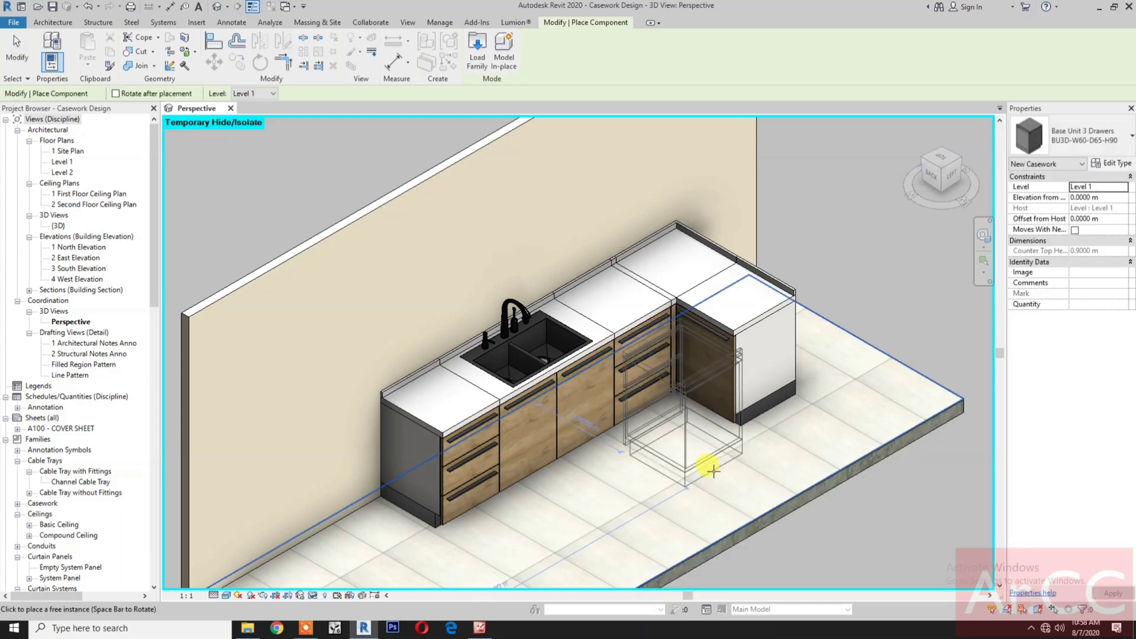
key("space")
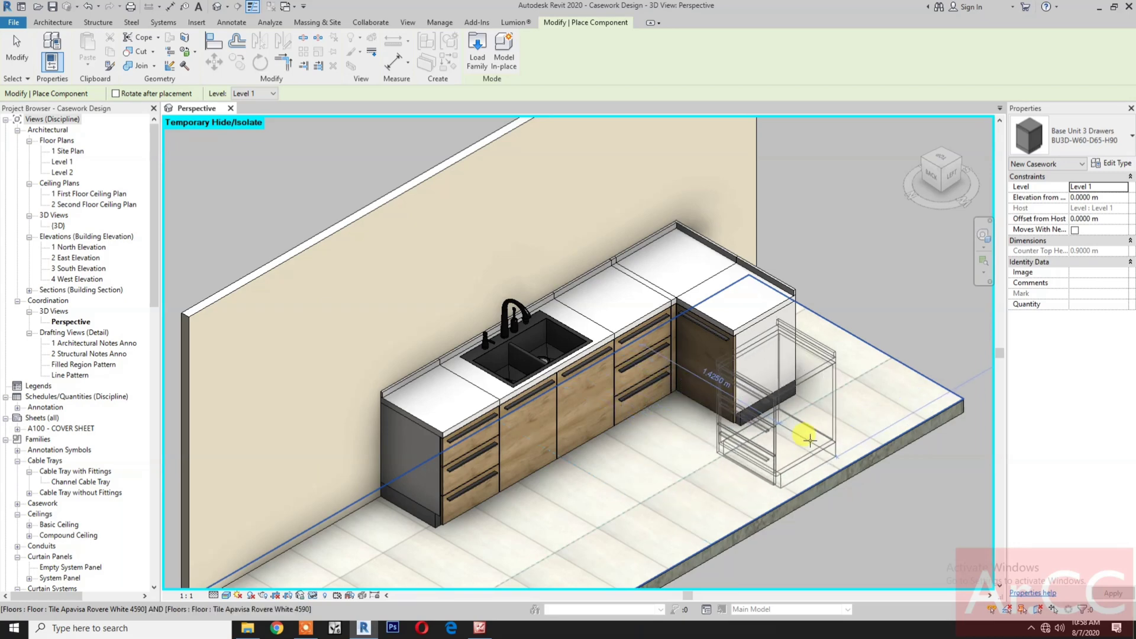
left_click(826, 435)
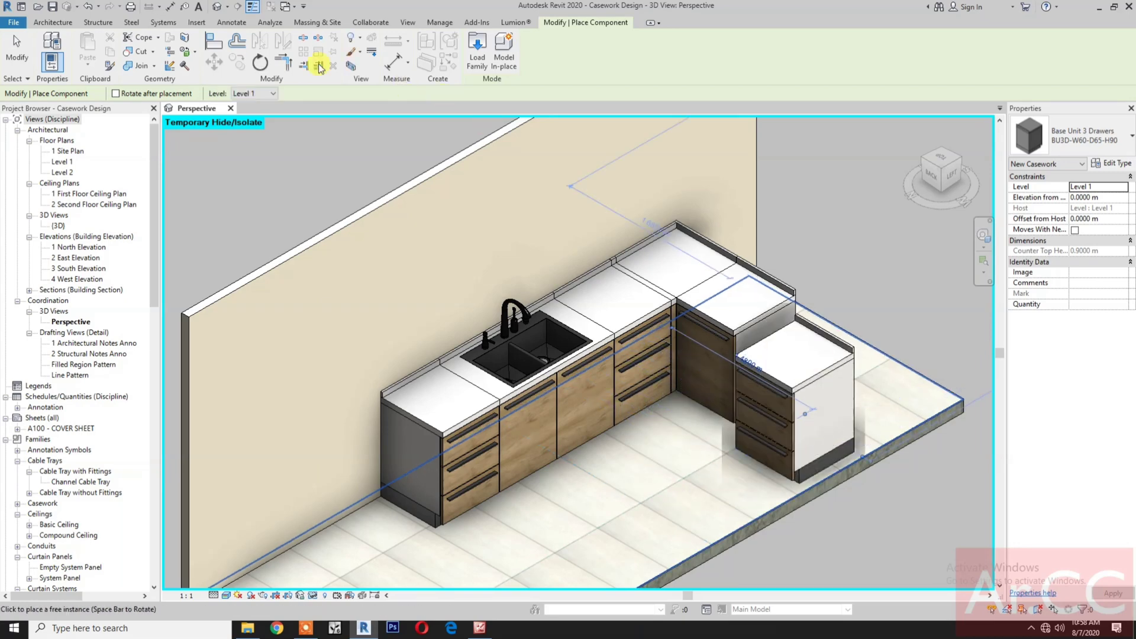
key("Escape")
- Align the new unit's back to the backsplash and its side to the corner countertop edge
key("a")
key("l")
scroll(822, 282, "up", 3)
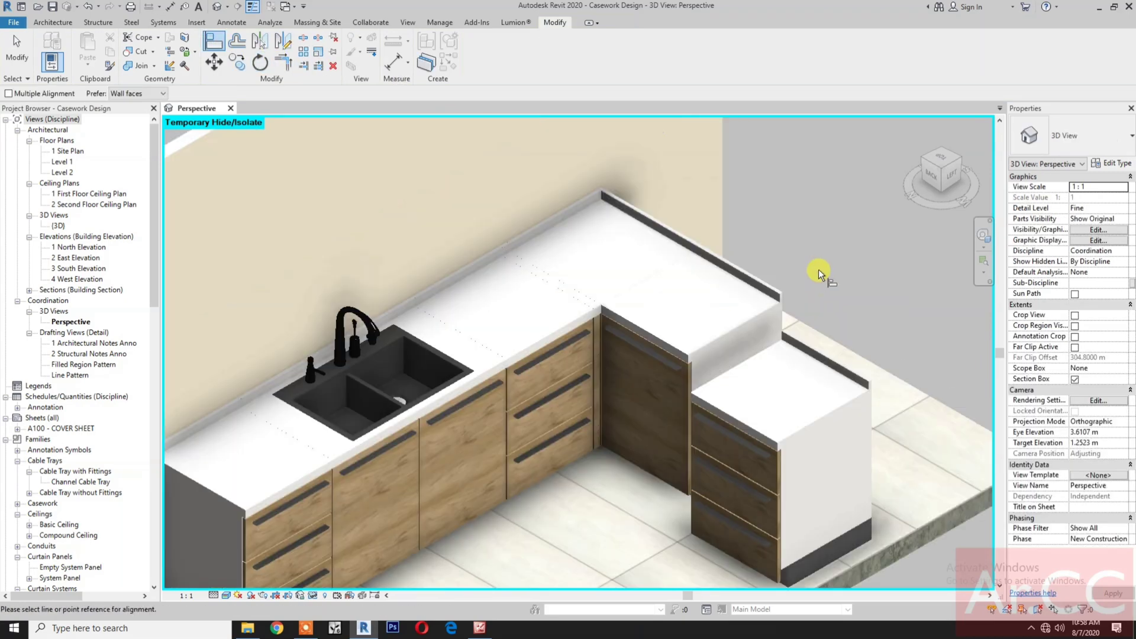
left_click(759, 285)
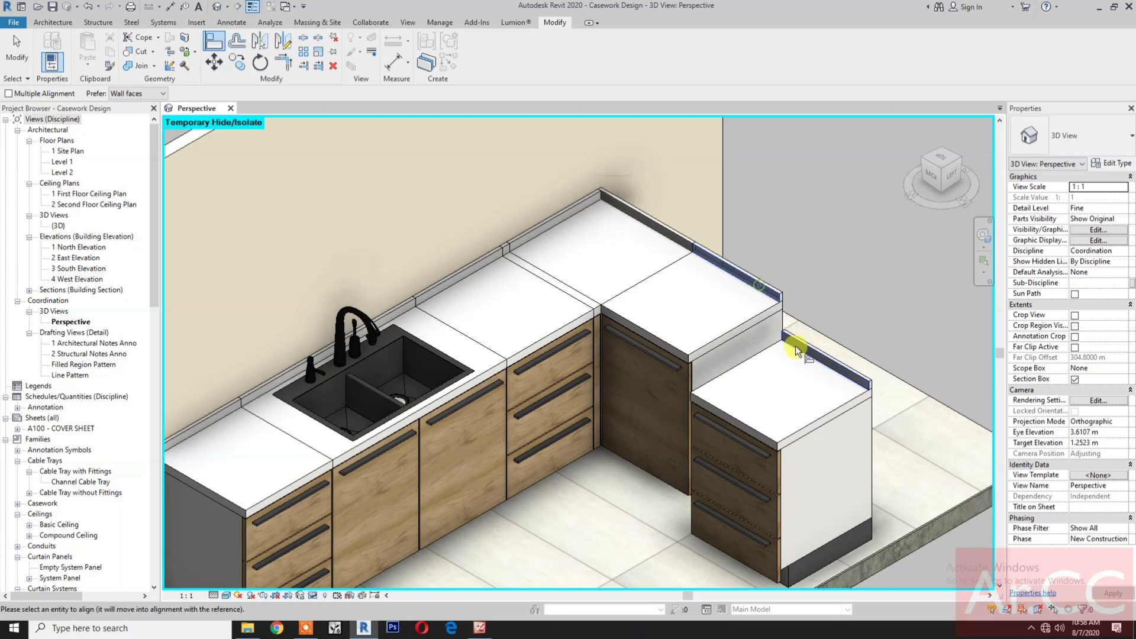
left_click(804, 347)
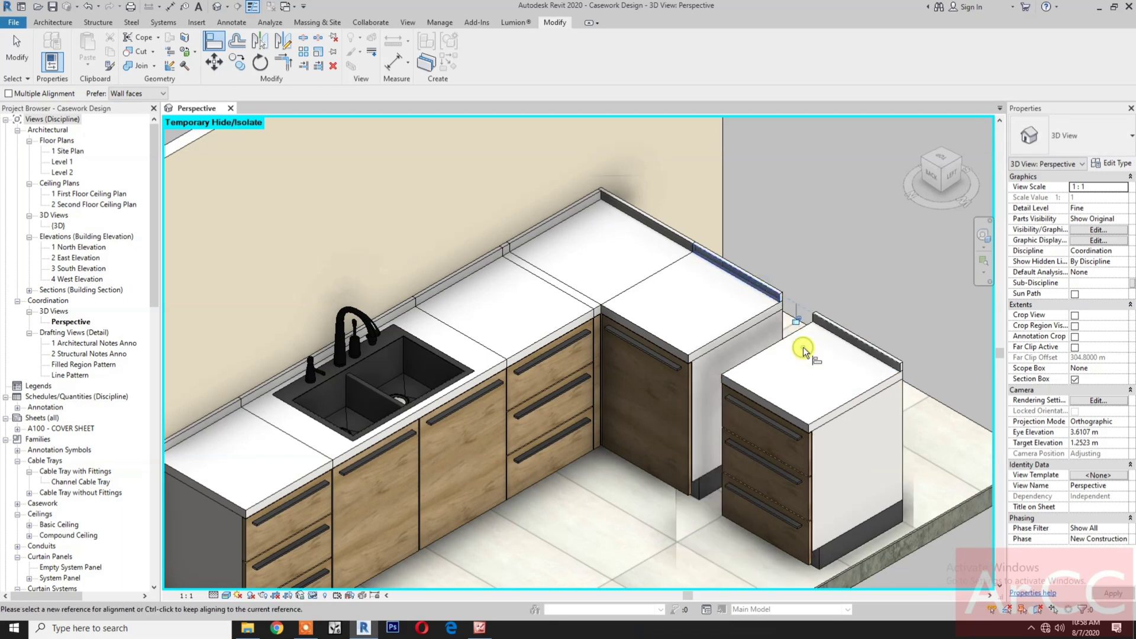
left_click(738, 329)
left_click(752, 353)
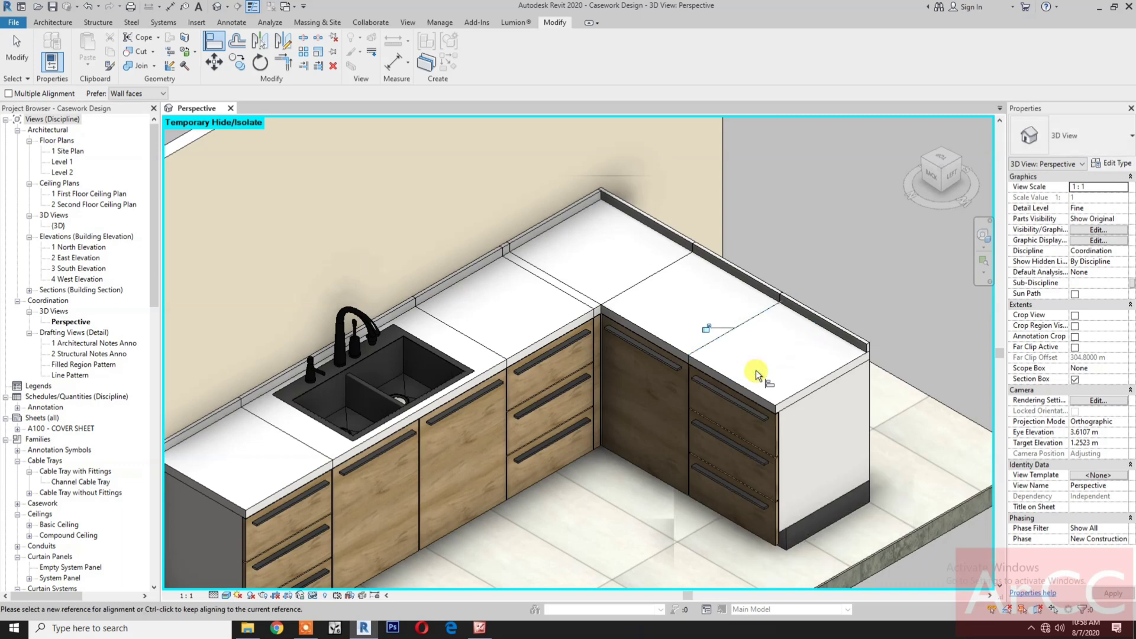